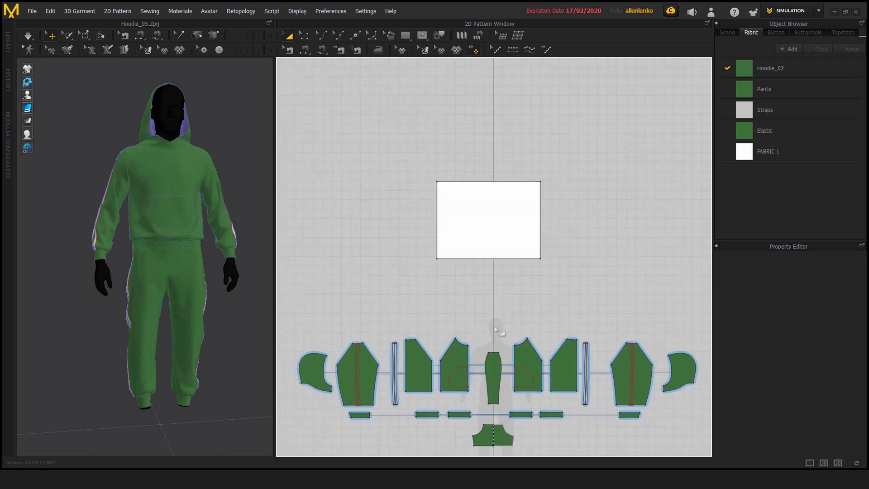
scroll(494, 308, up, 4)
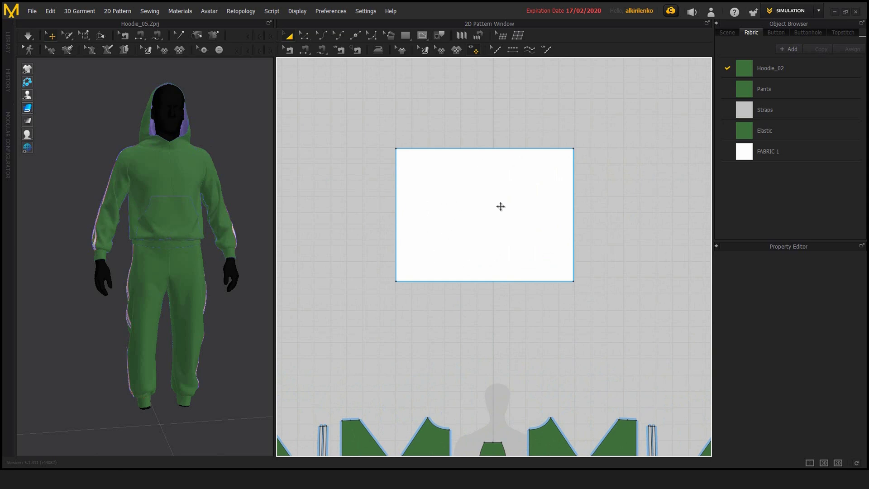
key(s)
right_drag(436, 88, 431, 144)
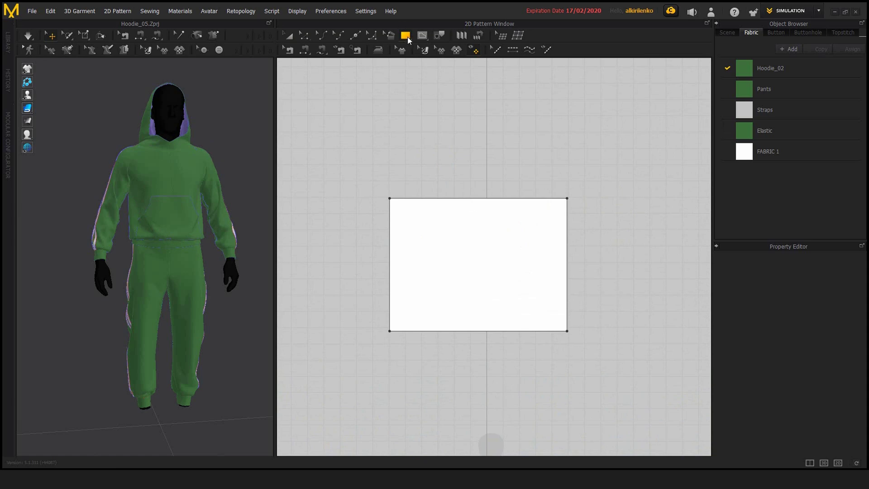
middle_drag(444, 305, 424, 284)
scroll(423, 284, down, 2)
key(a)
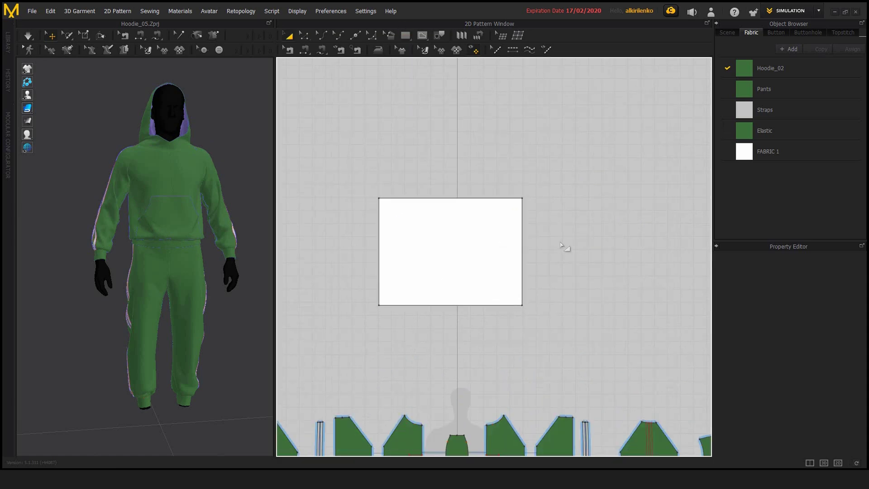
click(516, 241)
scroll(520, 242, up, 1)
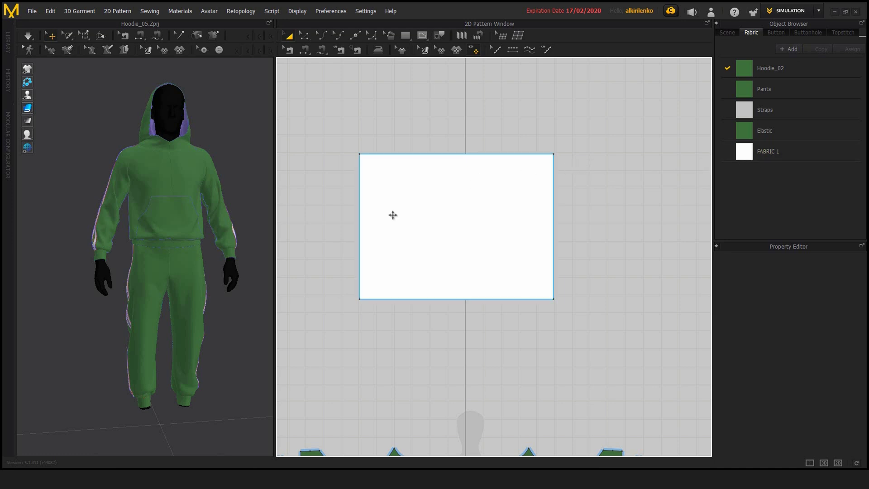
Step: Rename the white fabric FABRIC 1 as "Pattern"
click(788, 153)
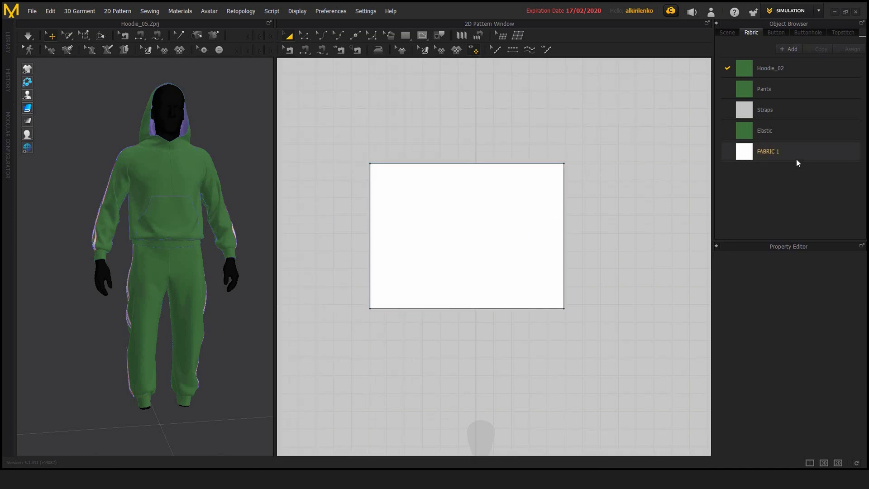
double_click(770, 153)
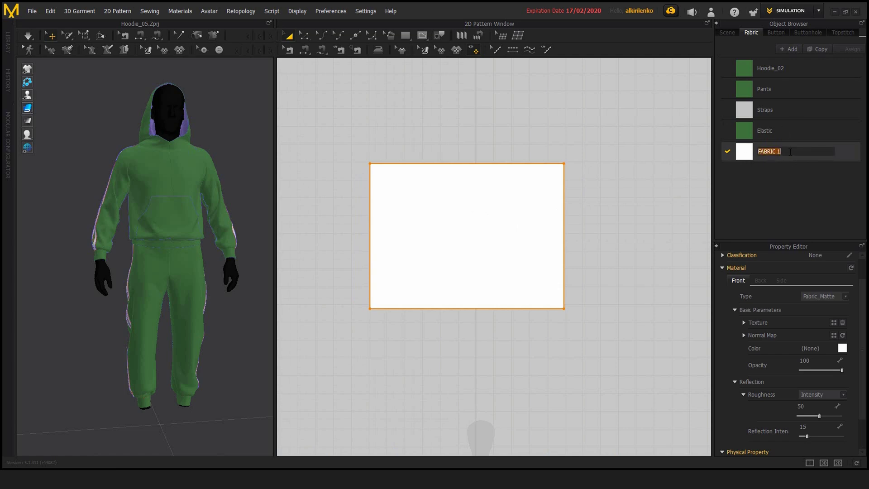
text(Pattern)
key(Return)
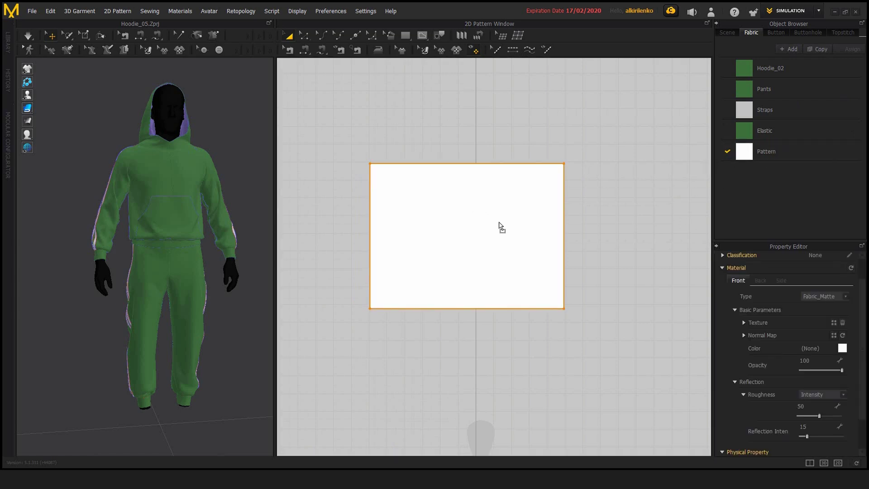
Step: Load the men's wear basic jacket block image from the Patterns folder as the texture of the Pattern fabric
click(518, 226)
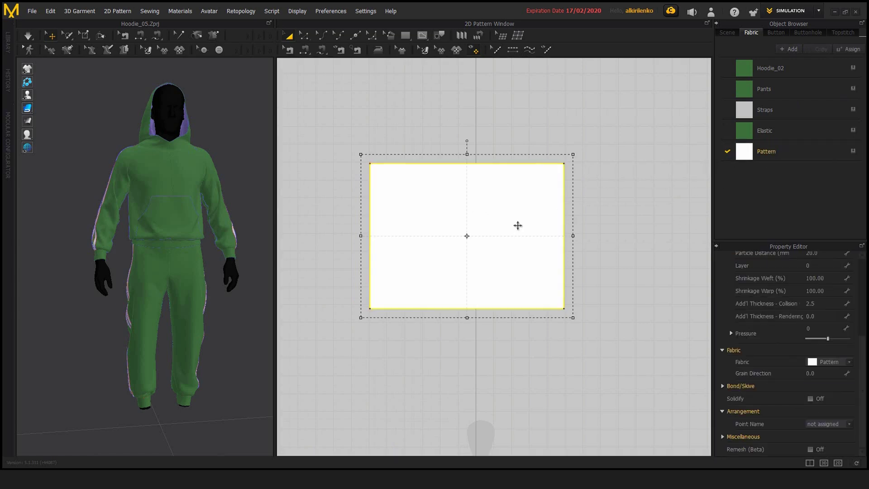
click(752, 156)
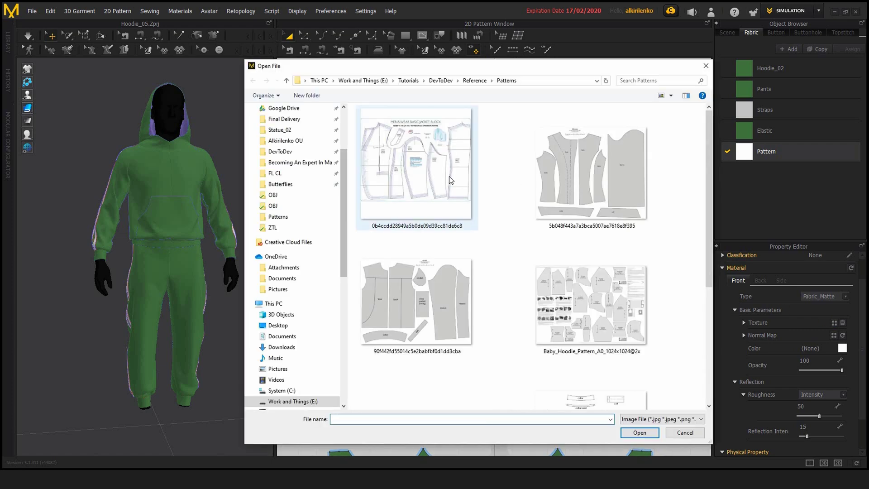
double_click(436, 184)
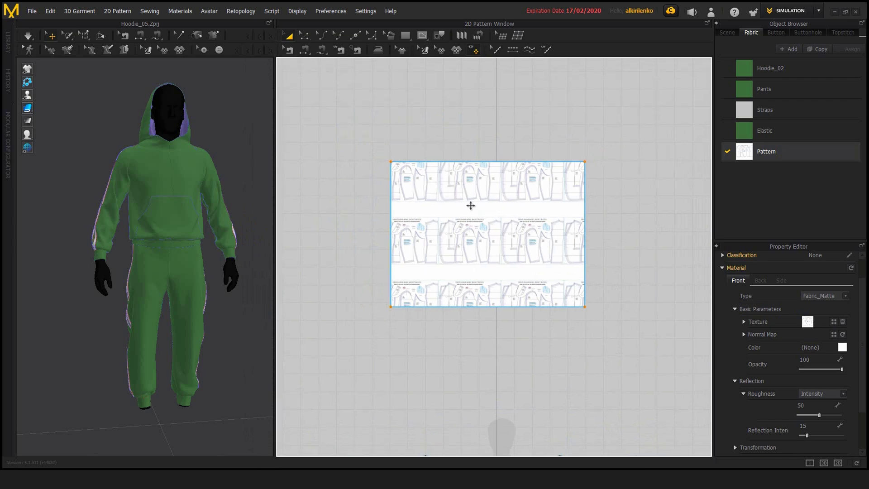
scroll(472, 204, up, 5)
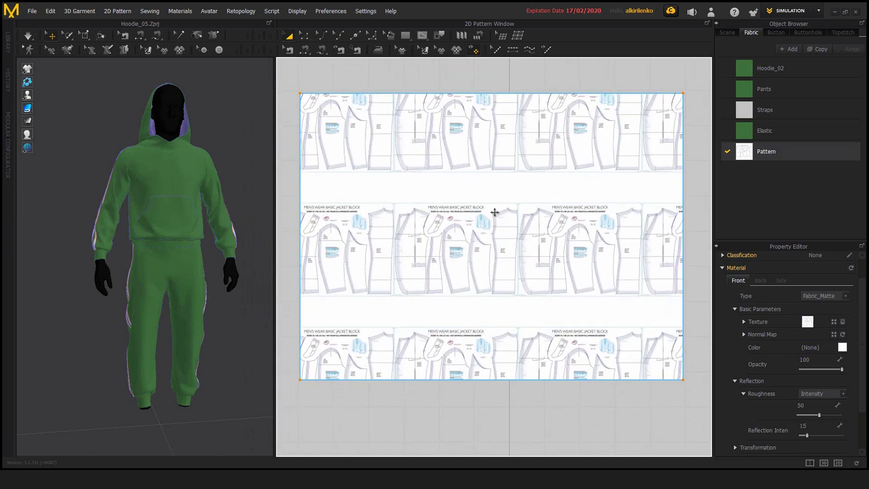
Step: Show only the 2D pattern view and select the textured rectangle above the garment pieces
key(F12)
scroll(481, 235, down, 3)
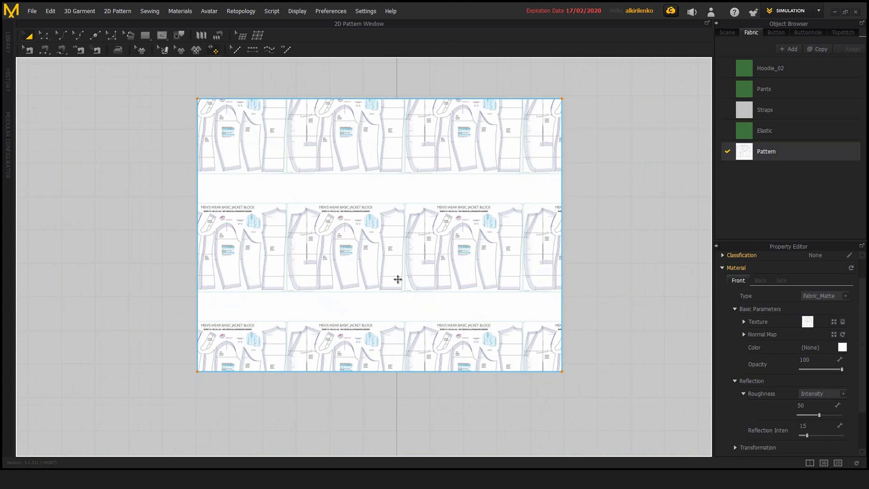
scroll(434, 283, down, 2)
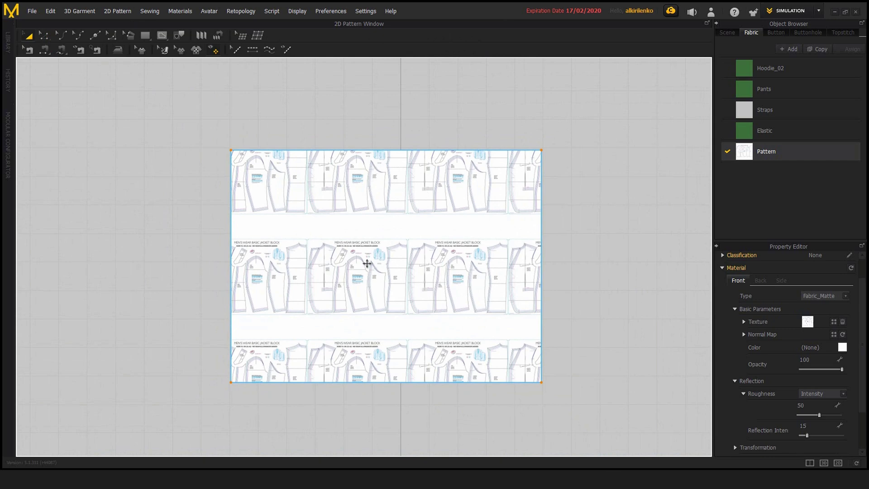
right_drag(420, 229, 431, 191)
click(431, 192)
scroll(250, 202, down, 2)
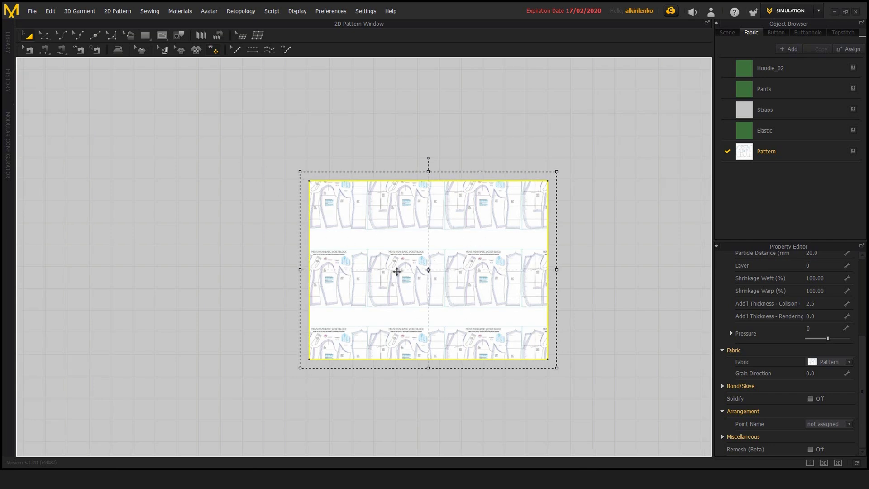
scroll(198, 217, up, 1)
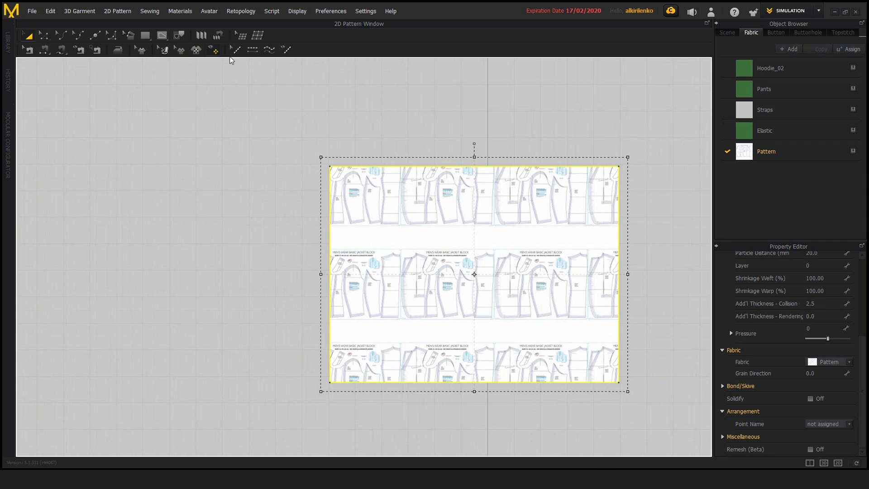
middle_drag(257, 76, 231, 74)
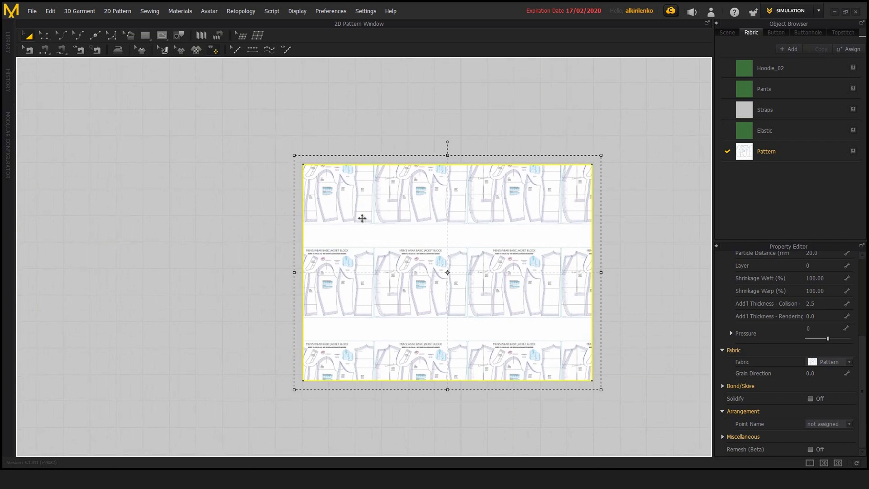
scroll(572, 300, down, 5)
scroll(499, 192, down, 2)
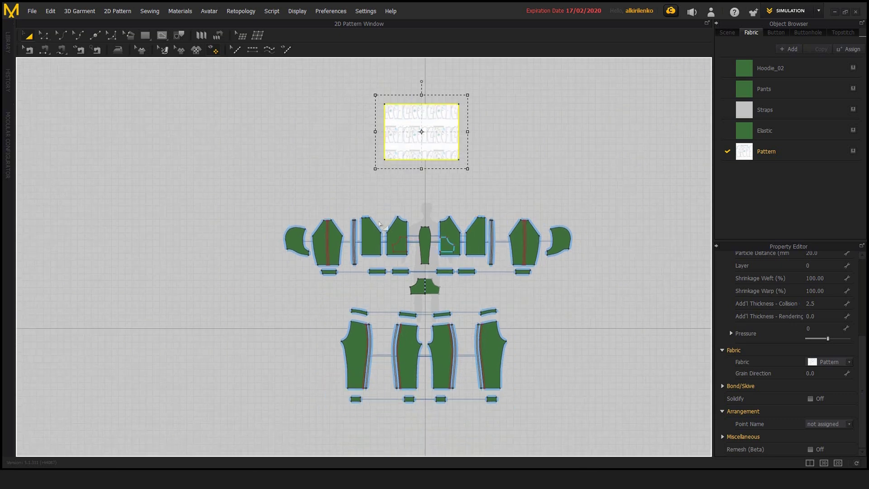
Step: Turn the texture display of the 2D pattern pieces off and back on
click(214, 51)
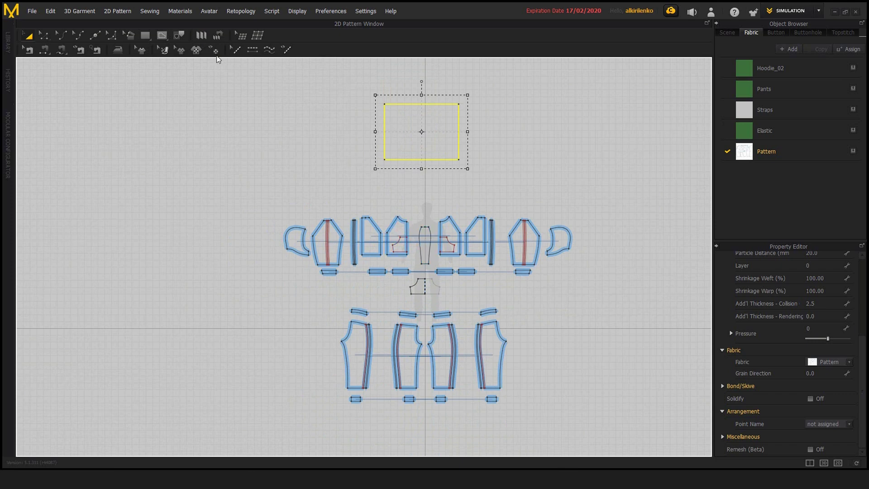
middle_drag(383, 273, 381, 253)
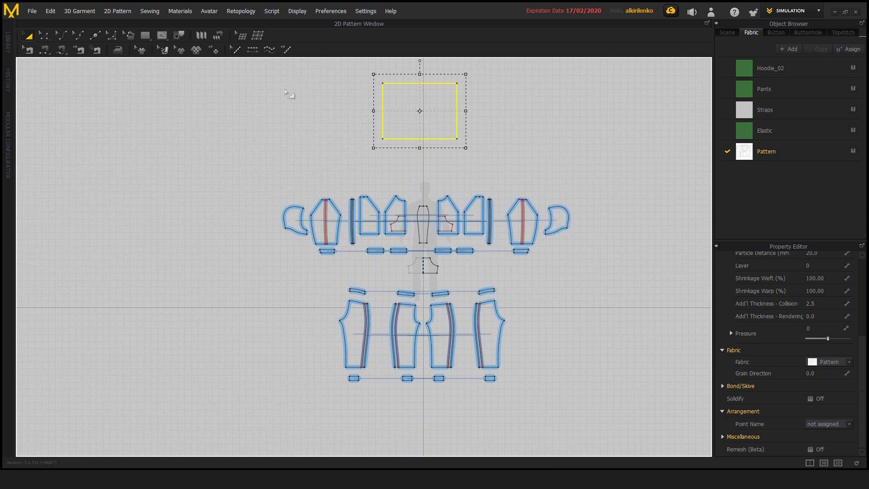
click(214, 52)
middle_drag(223, 182, 234, 297)
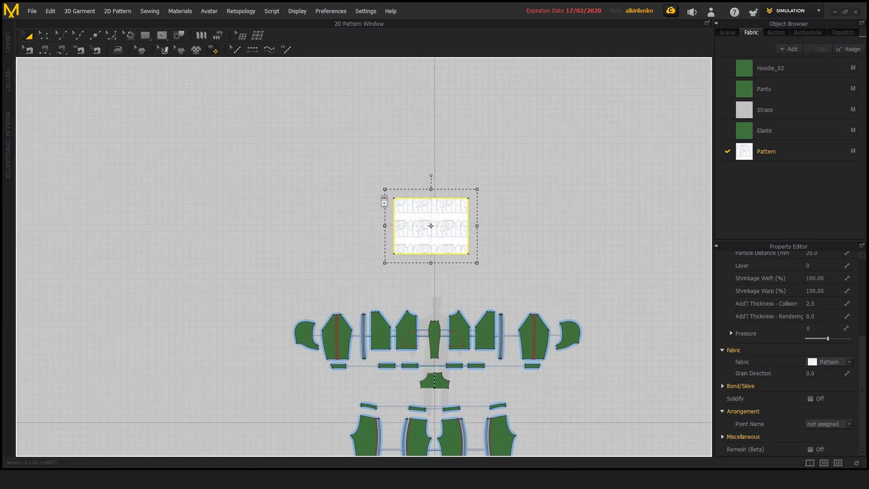
Step: Activate the Edit Texture tool for the rectangle carrying the jacket block image
scroll(384, 201, up, 8)
middle_drag(439, 229, 225, 372)
scroll(467, 272, up, 1)
middle_drag(479, 280, 456, 265)
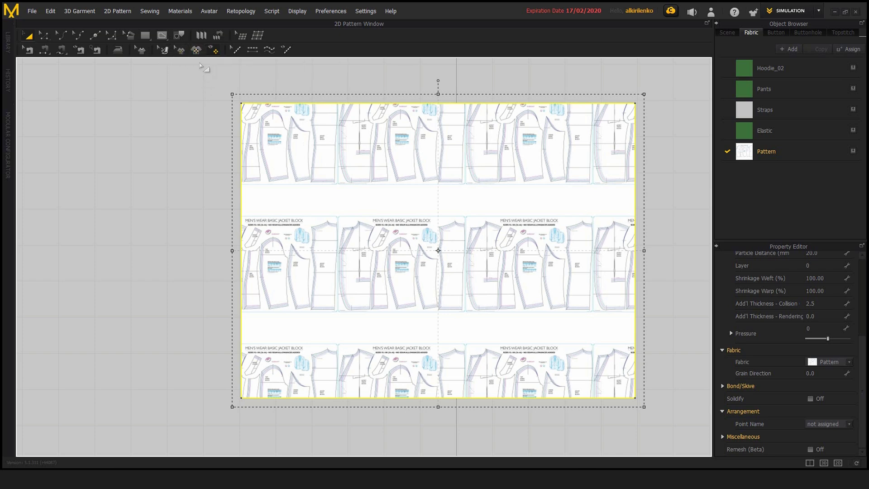
middle_drag(205, 69, 212, 86)
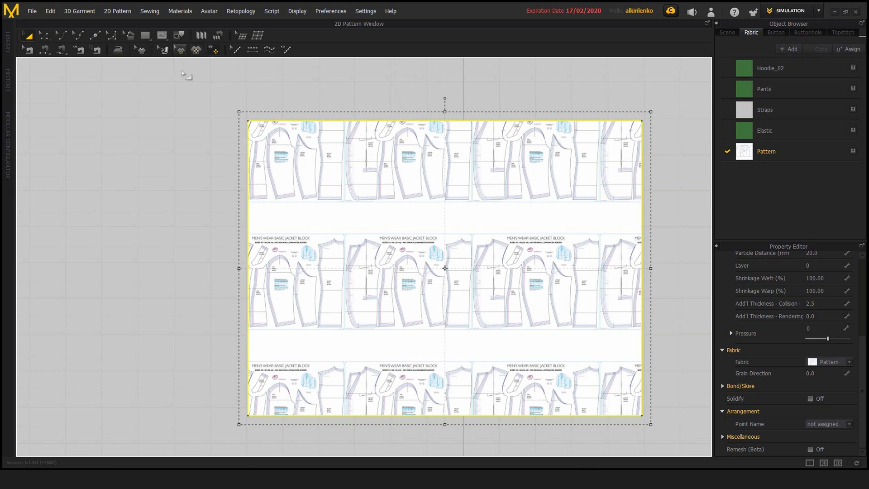
scroll(190, 98, down, 2)
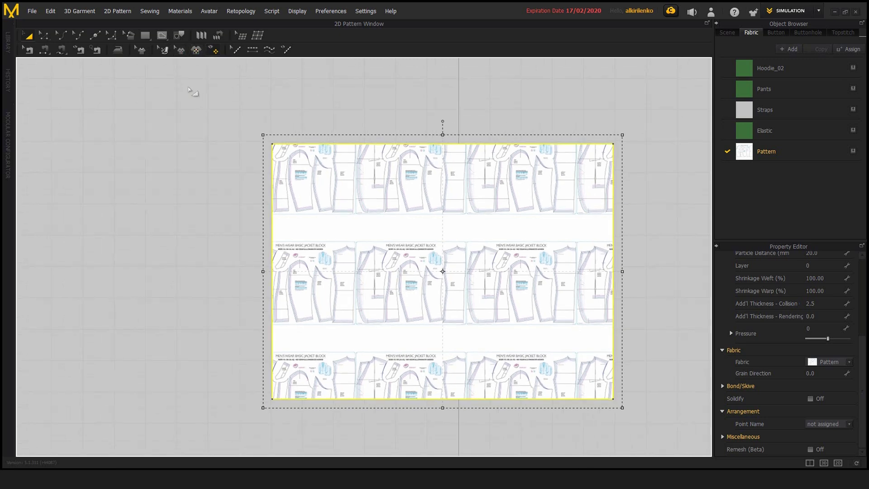
scroll(425, 123, down, 2)
middle_drag(425, 123, 394, 143)
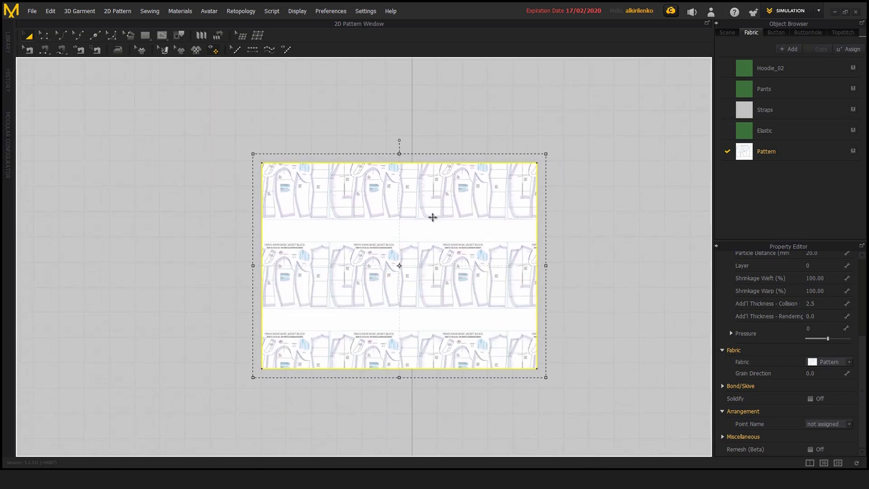
click(163, 51)
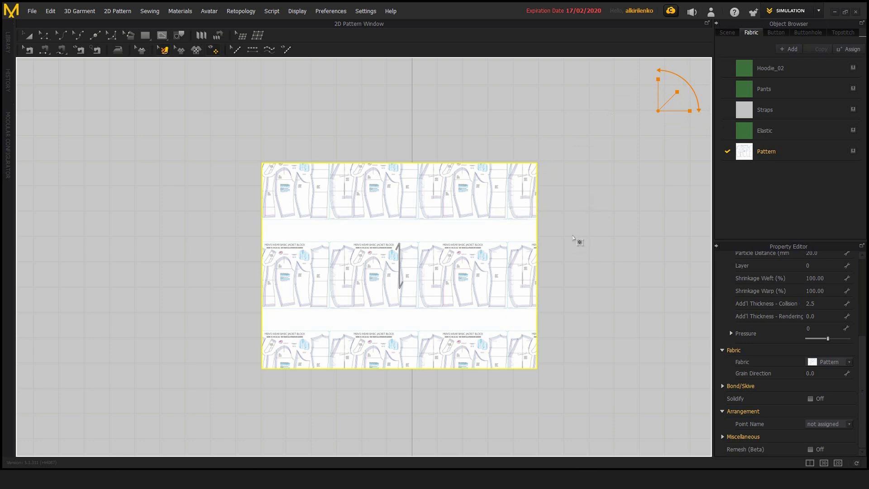
middle_drag(563, 234, 571, 226)
scroll(574, 229, up, 2)
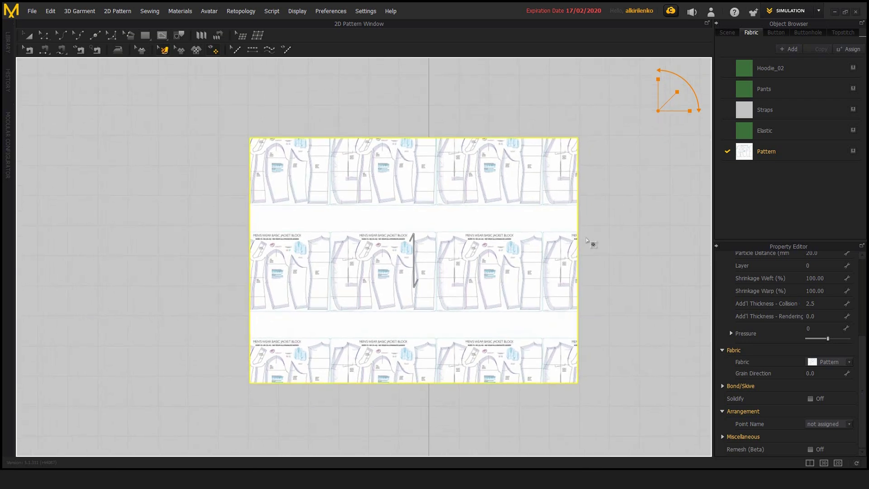
scroll(443, 213, down, 2)
scroll(425, 239, up, 3)
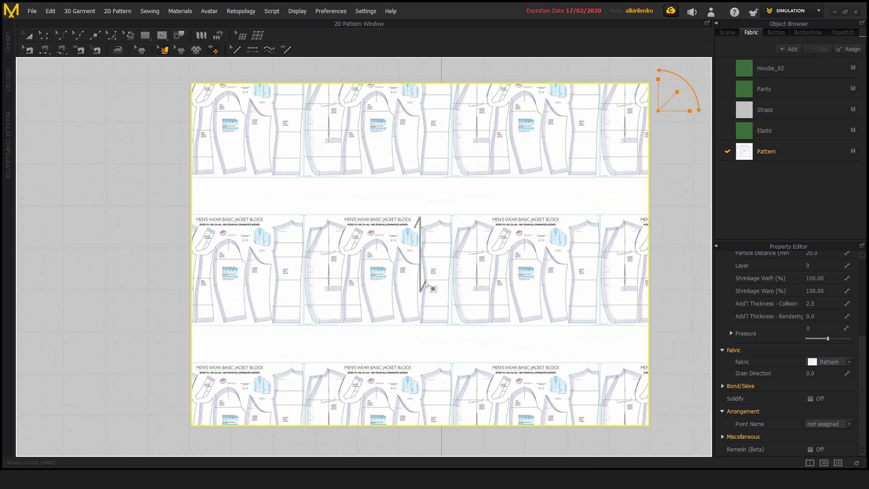
middle_drag(436, 246, 387, 261)
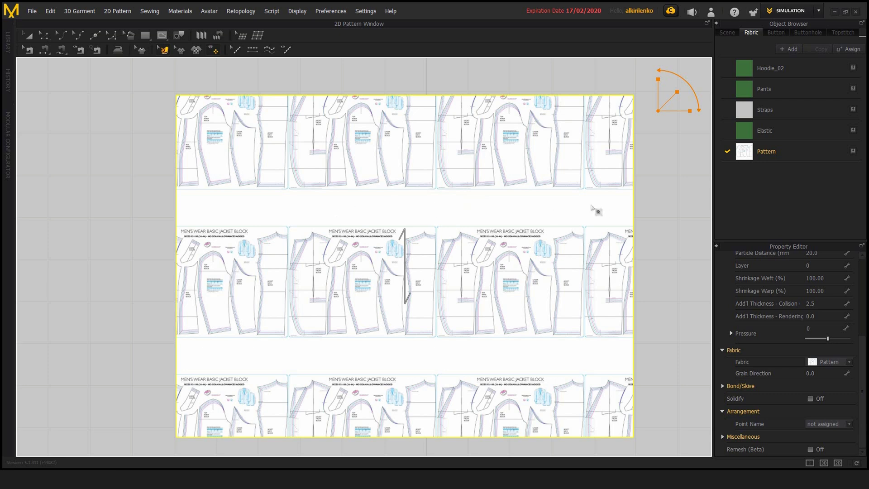
Step: Rotate the jacket block texture on the rectangle to a grain direction of about 315 degrees
click(475, 215)
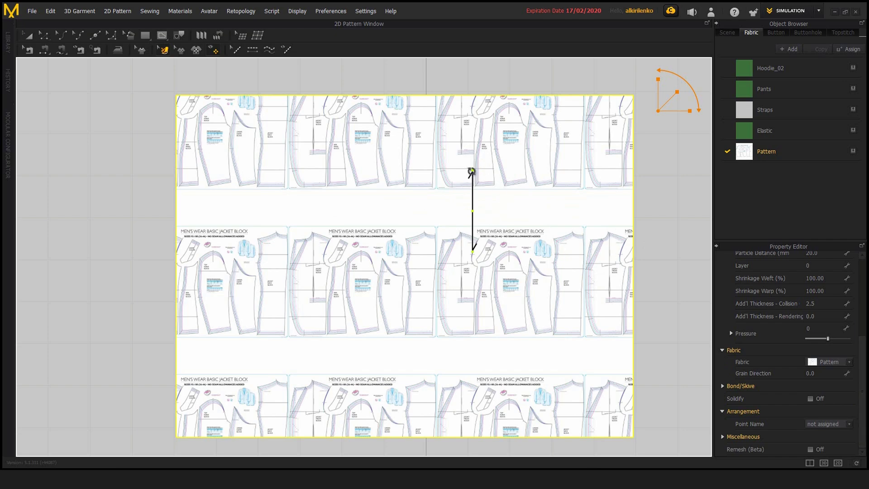
drag(473, 173, 501, 183)
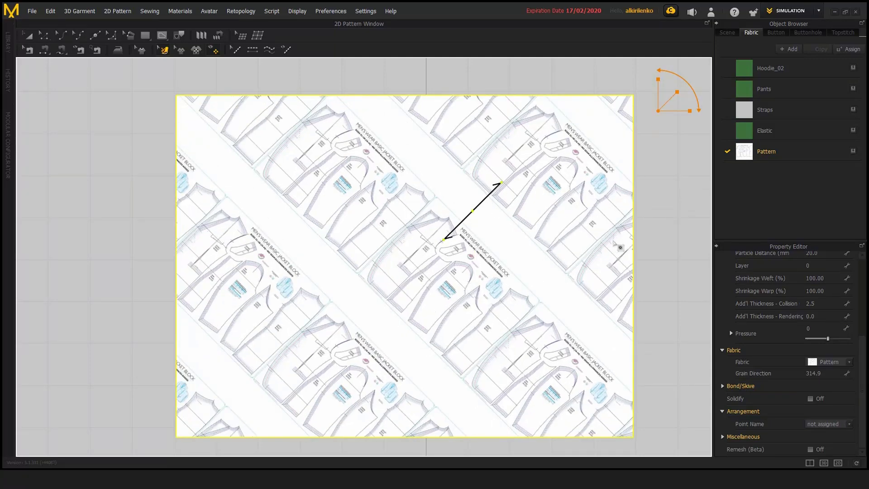
scroll(515, 249, down, 2)
scroll(514, 249, up, 1)
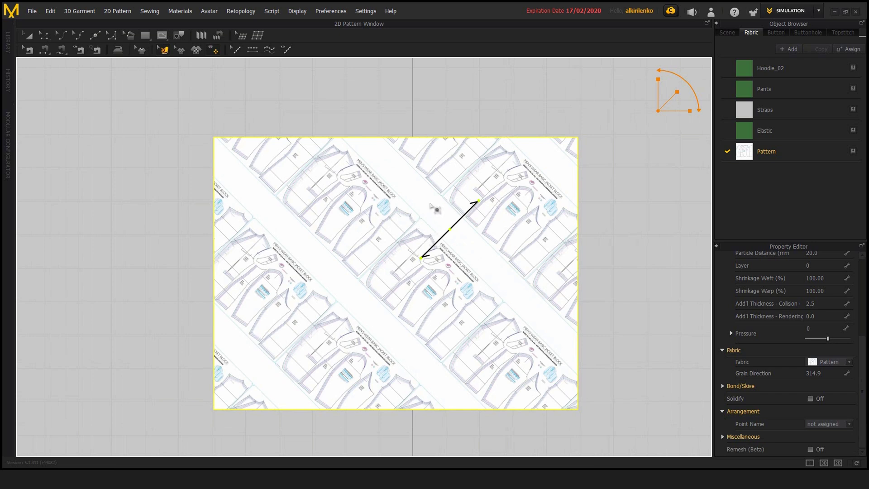
drag(866, 358, 866, 400)
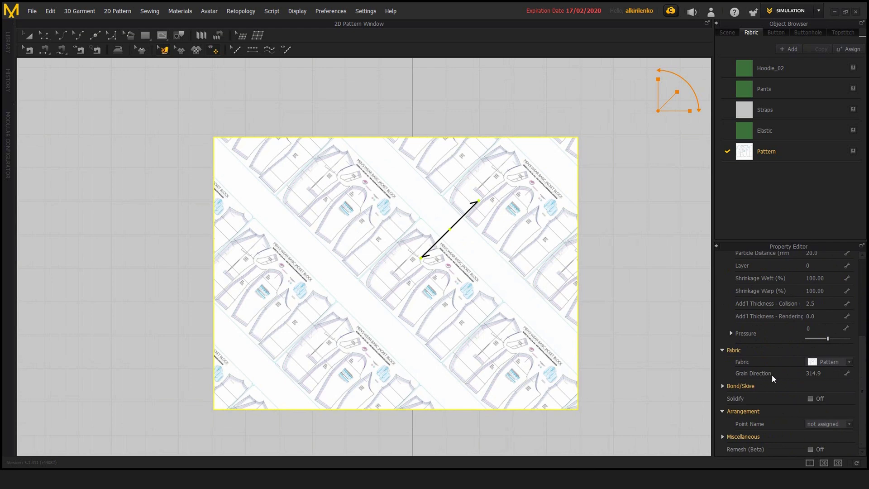
Step: Try grain directions of about 282 and 247 degrees on the rectangle's texture, and undo the texture rotations
drag(479, 202, 490, 221)
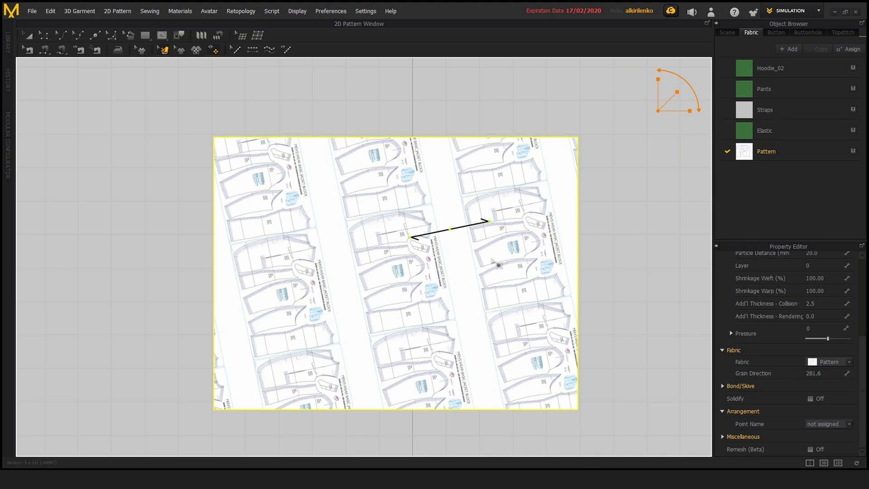
drag(489, 220, 488, 245)
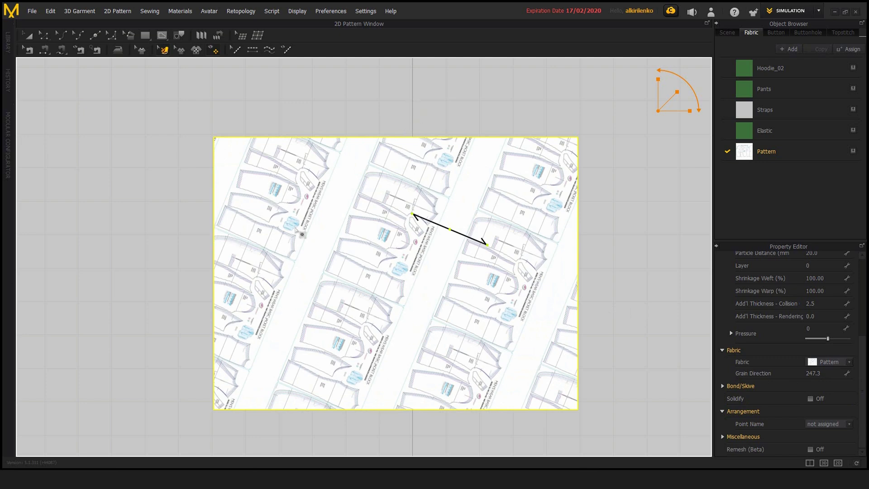
key(ctrl+z)
key(ctrl+z)
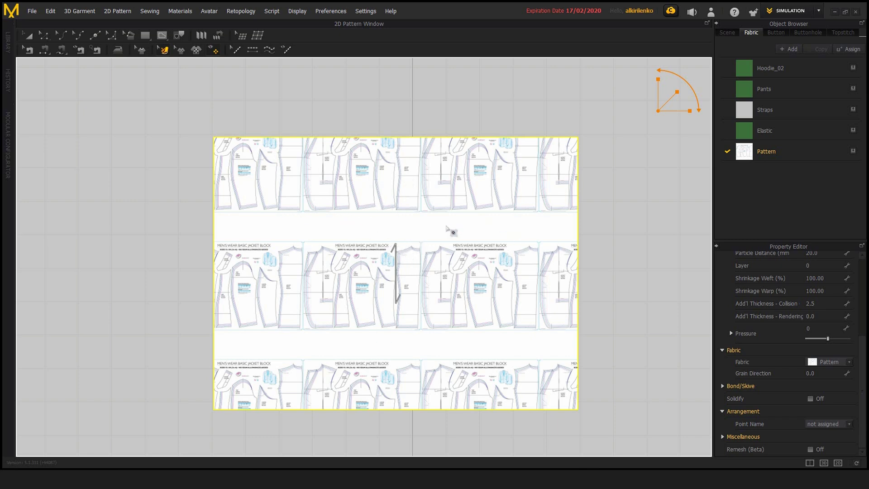
right_drag(604, 208, 575, 216)
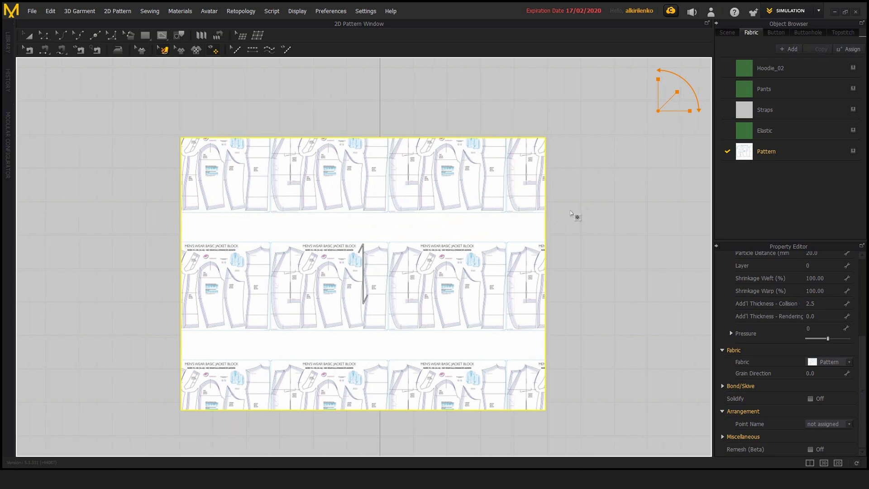
scroll(575, 216, up, 1)
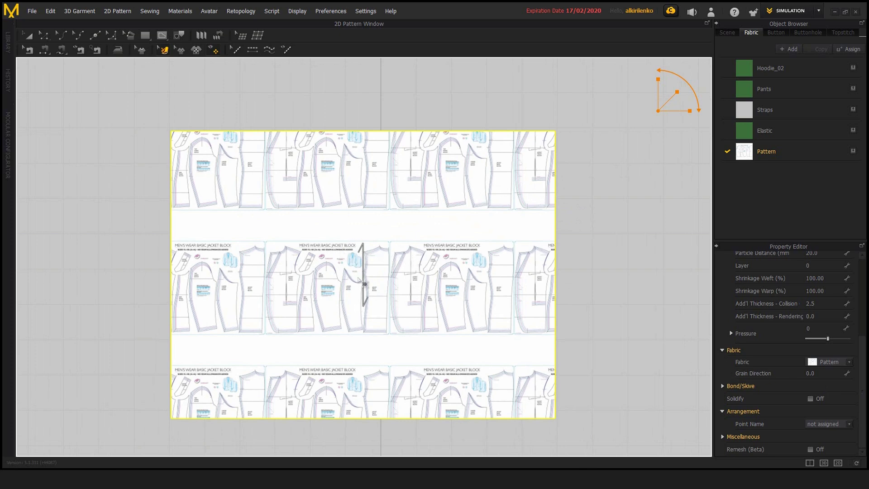
right_drag(378, 288, 428, 293)
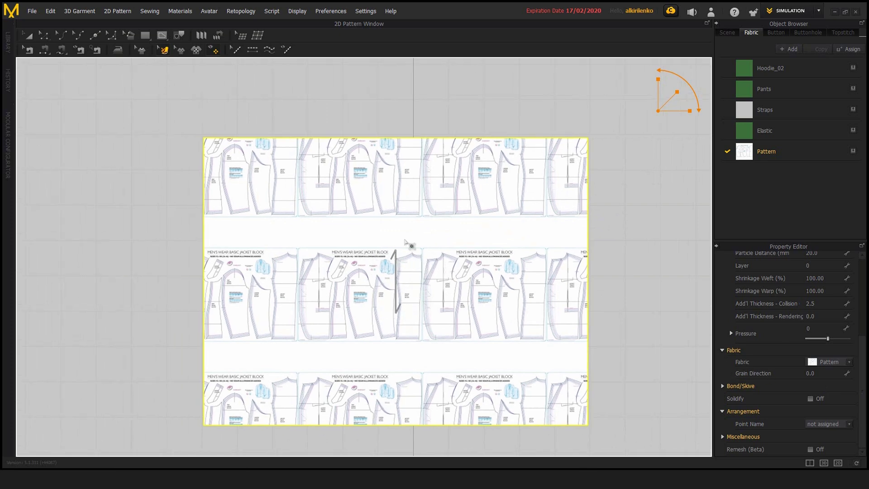
scroll(504, 226, down, 2)
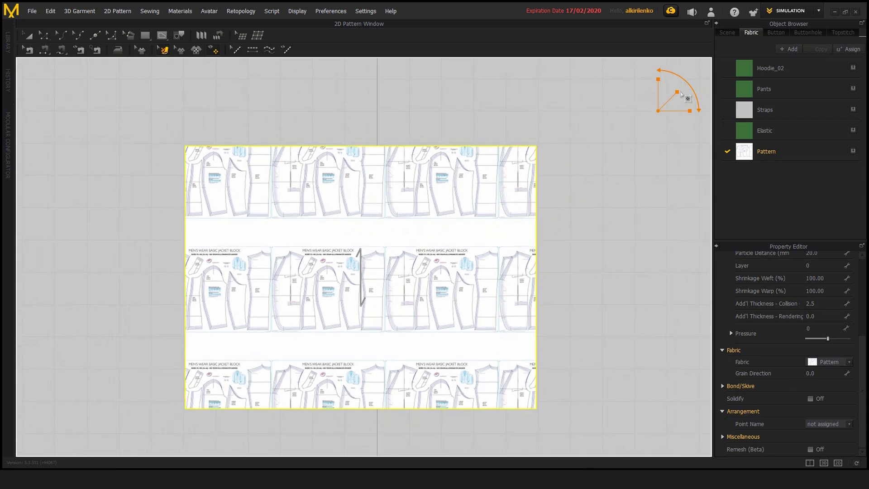
click(486, 195)
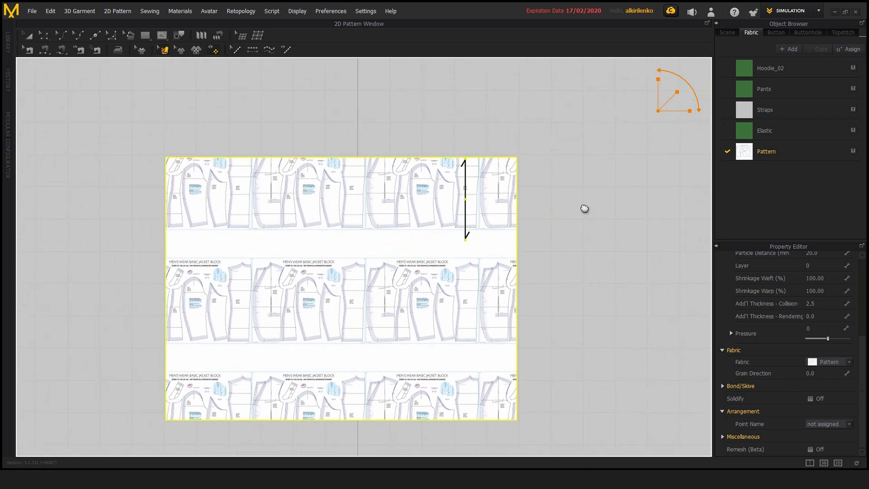
click(597, 184)
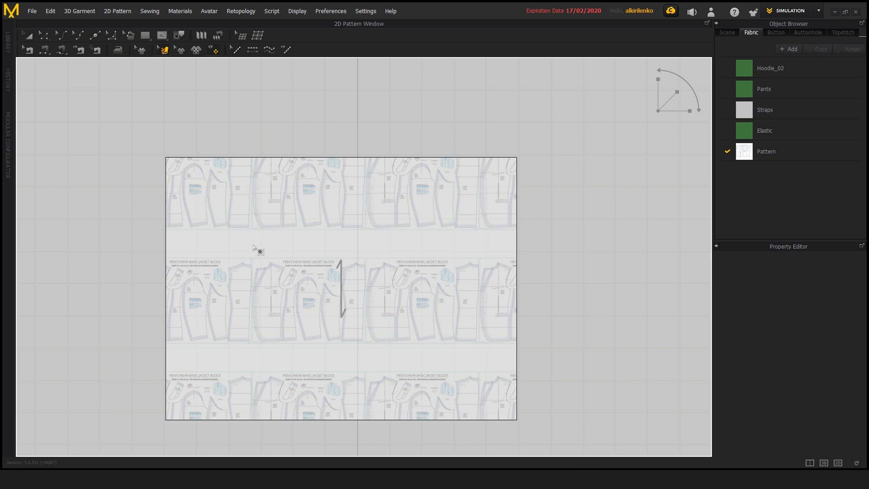
Step: Try rotating the jacket block texture on the rectangle with the texture gizmo, first to a diagonal and then to a nearly horizontal angle
click(403, 219)
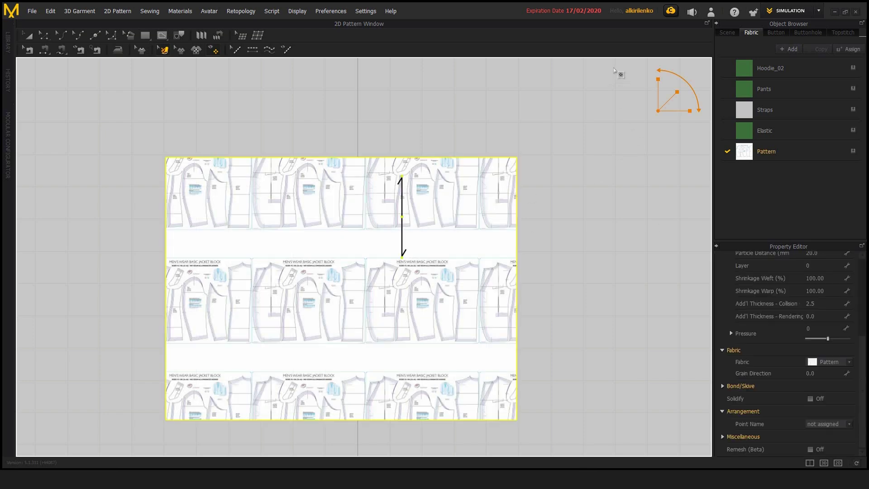
drag(688, 84, 690, 109)
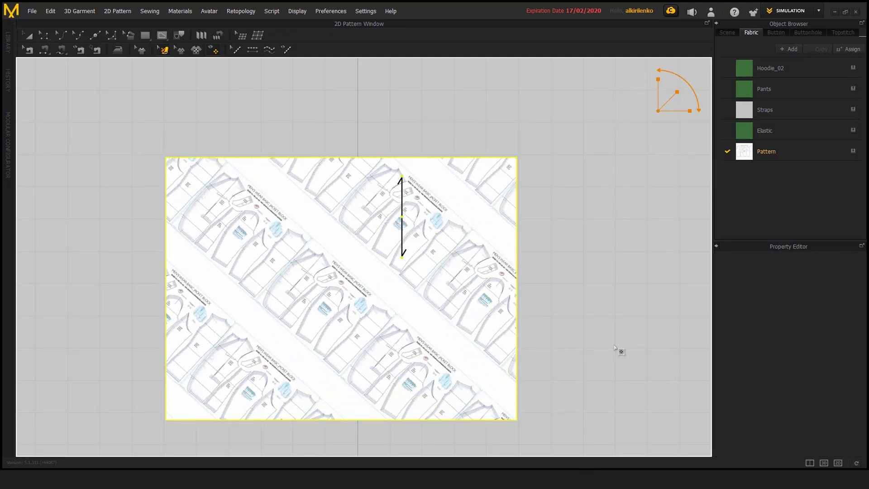
click(421, 298)
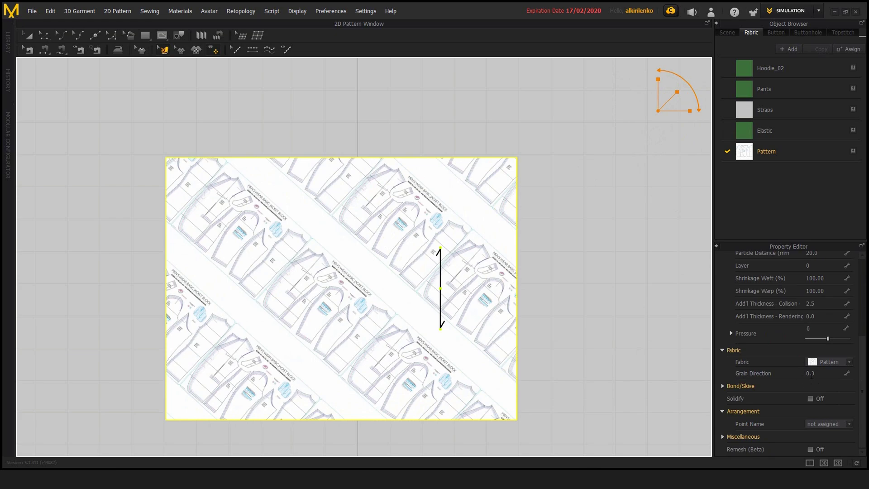
drag(689, 83, 662, 75)
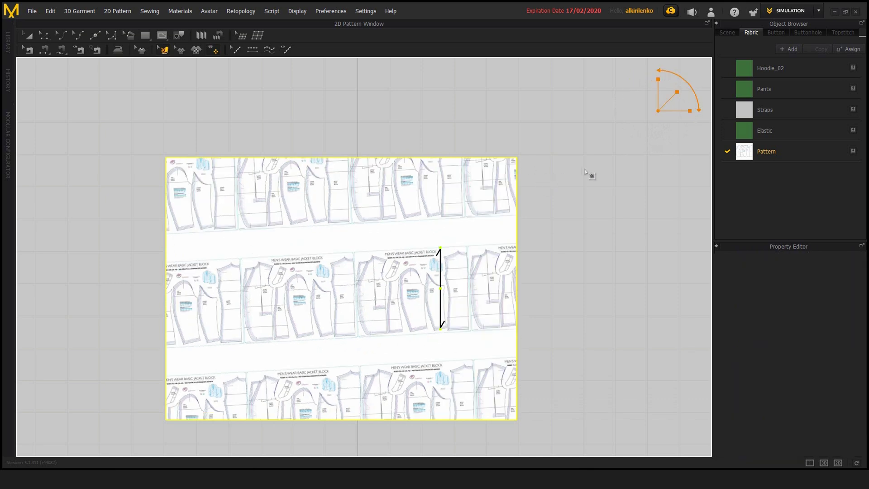
click(510, 186)
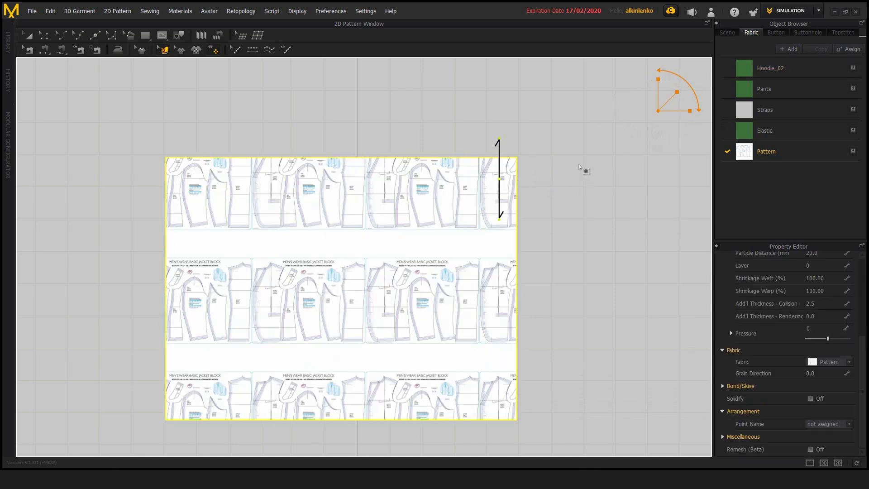
Step: Try scaling the jacket block texture with the gizmo, including stretching its height, and undo the scaling
middle_drag(600, 117, 637, 131)
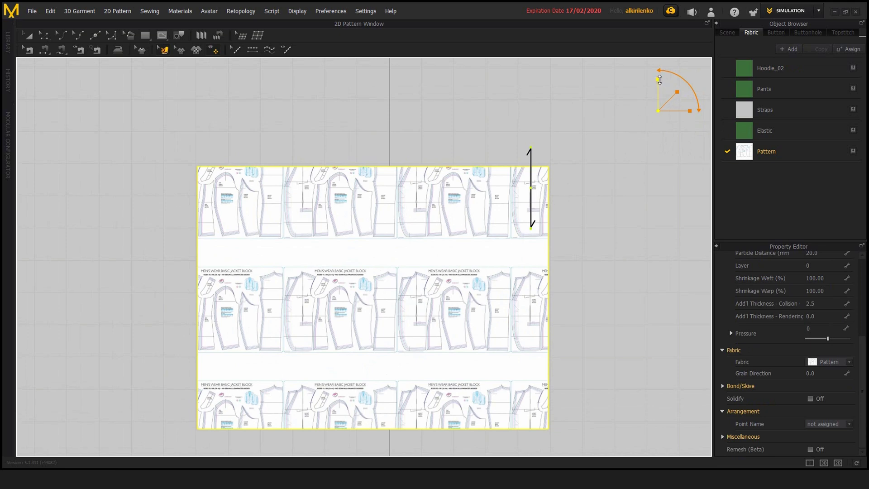
drag(672, 98, 700, 74)
click(689, 97)
key(ctrl+z)
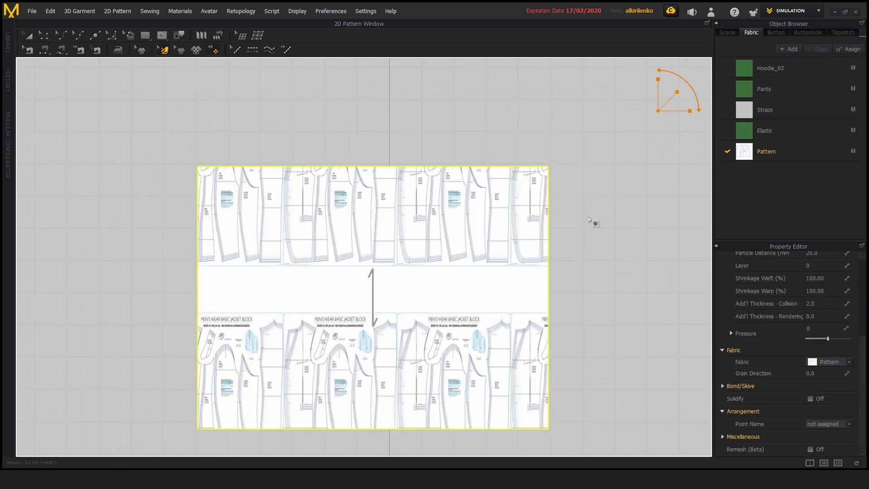
Step: Select the rectangle carrying the jacket block image with the Transform Pattern tool
scroll(588, 217, down, 6)
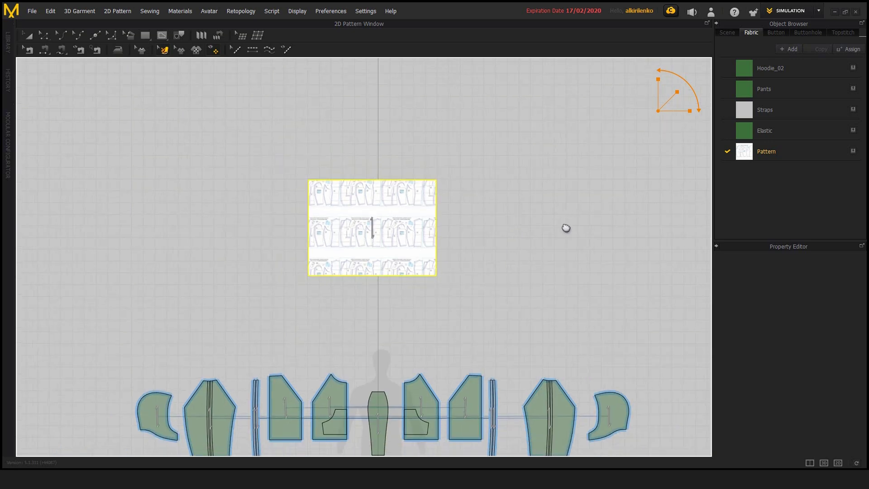
scroll(566, 228, down, 1)
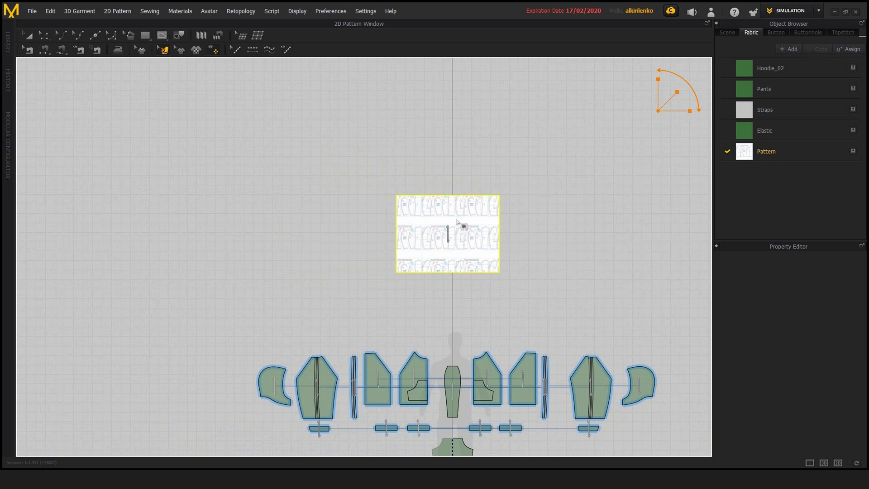
scroll(458, 220, up, 2)
click(483, 219)
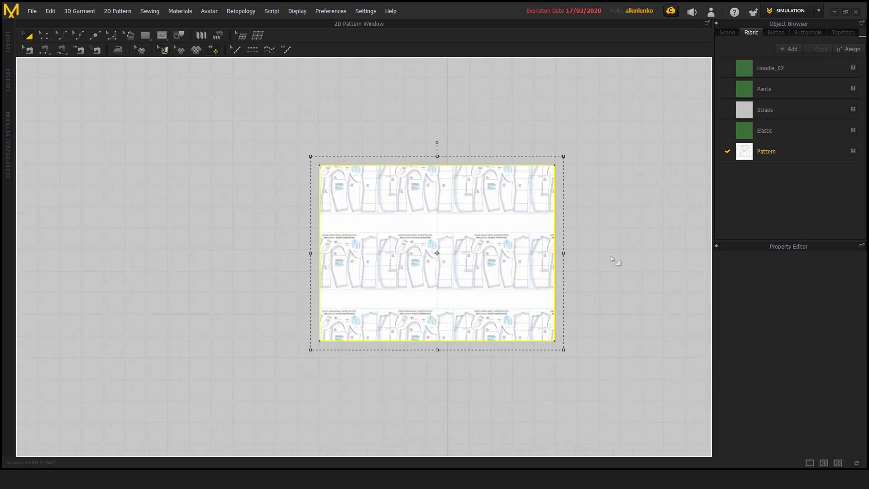
Step: Move the textured rectangle down onto the hoodie pieces so it covers two adjacent body pieces and the narrow centre piece
scroll(538, 192, down, 5)
scroll(443, 191, up, 1)
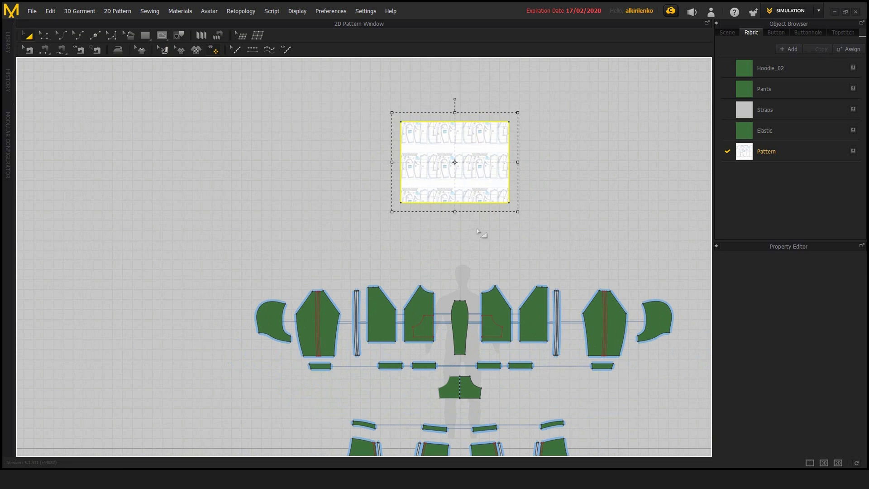
middle_drag(477, 231, 462, 185)
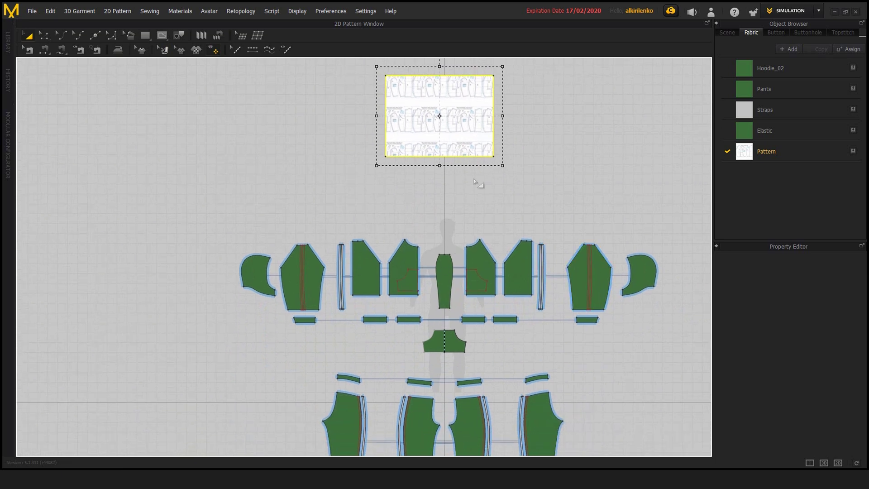
middle_drag(476, 178, 482, 245)
middle_drag(471, 327, 477, 310)
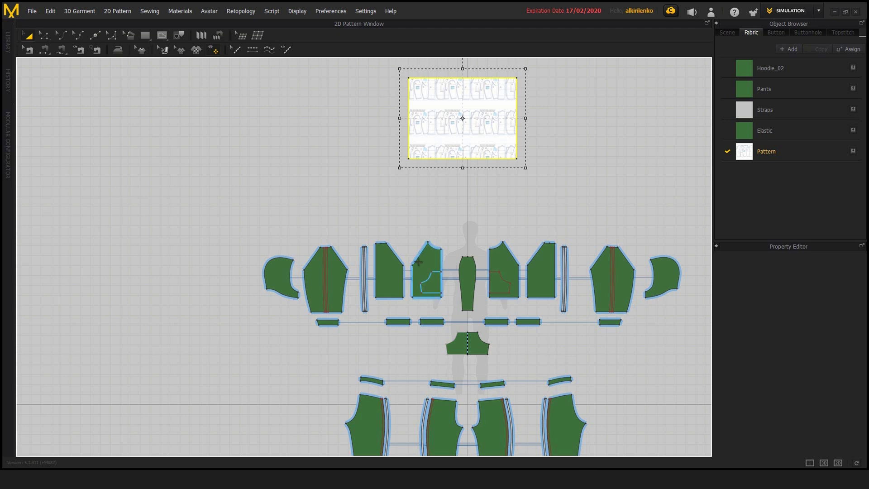
middle_drag(464, 249, 439, 237)
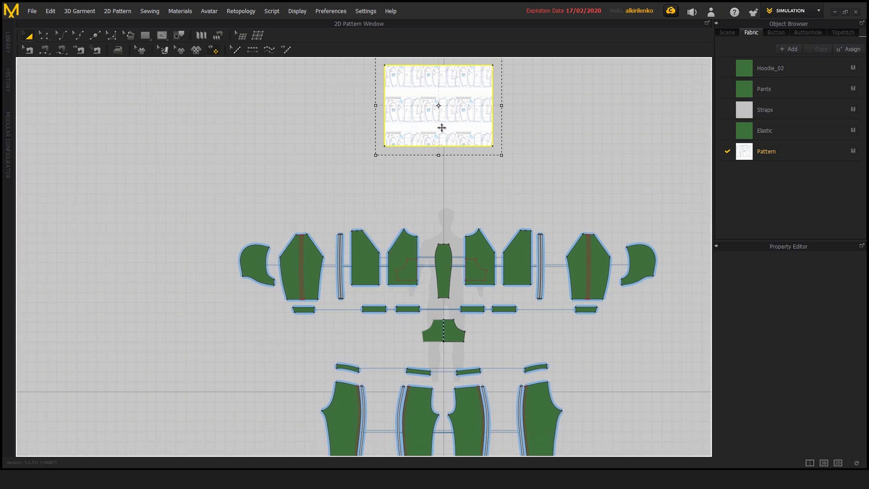
middle_drag(457, 161, 458, 193)
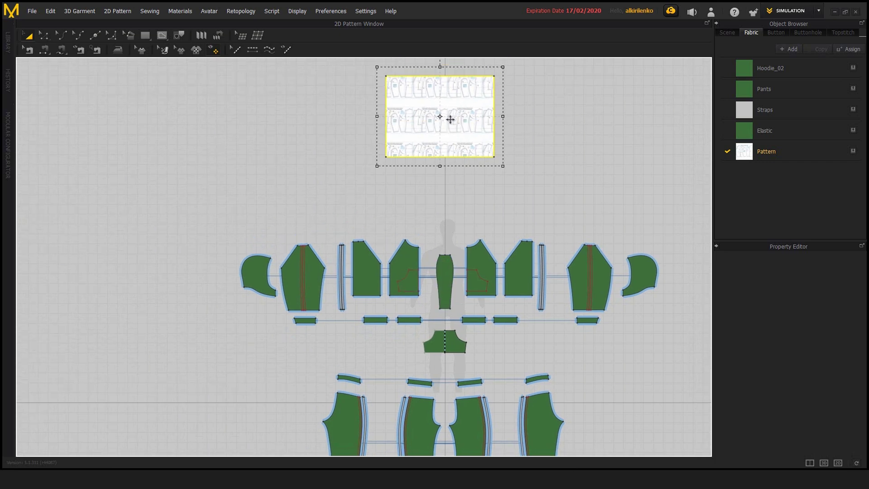
drag(460, 114, 420, 274)
middle_drag(469, 220, 513, 123)
scroll(414, 235, up, 3)
middle_drag(414, 235, 305, 389)
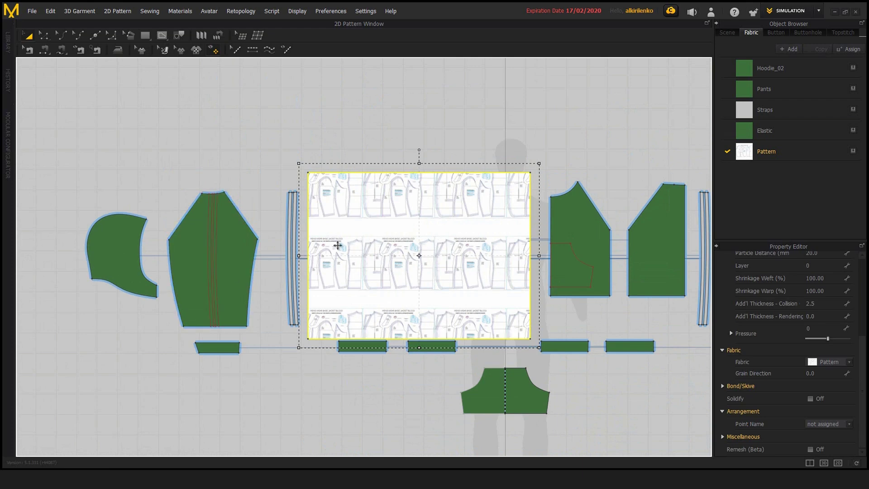
Step: Display the stacking order options for the textured rectangle without choosing one
scroll(379, 252, up, 1)
scroll(559, 306, down, 1)
right_click(480, 314)
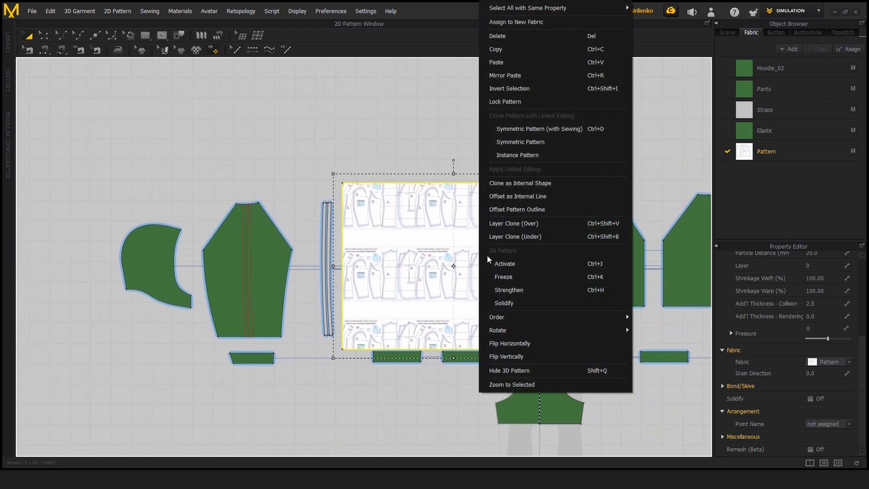
mouse_move(481, 320)
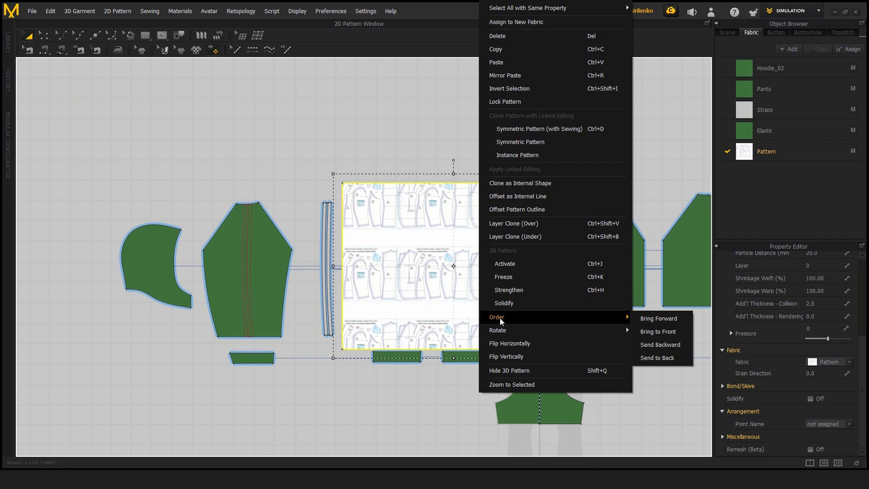
click(388, 204)
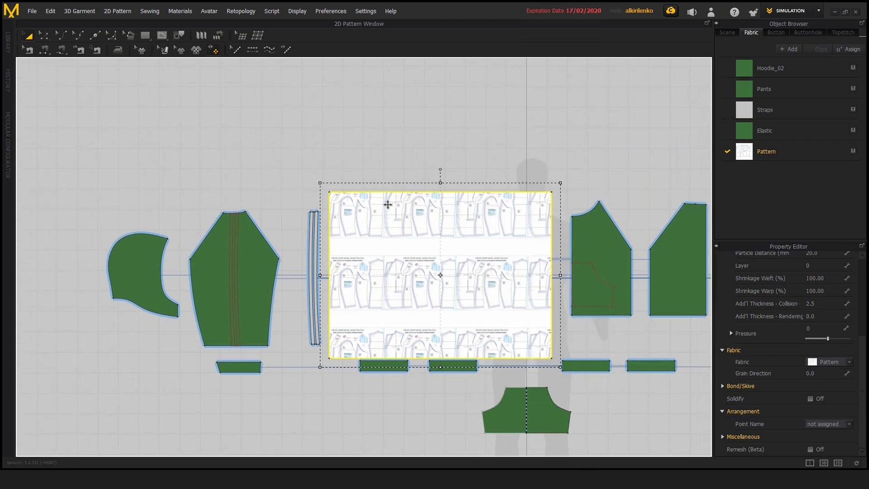
middle_drag(515, 255, 403, 234)
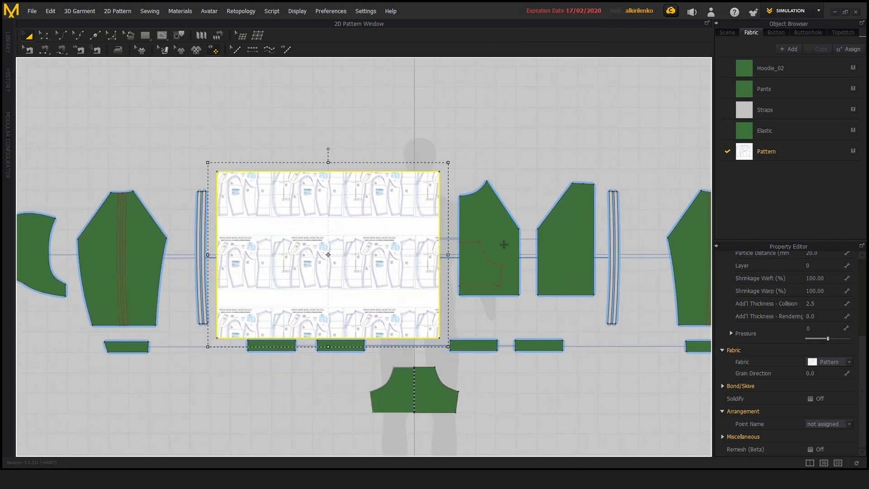
middle_drag(382, 188, 470, 182)
click(491, 137)
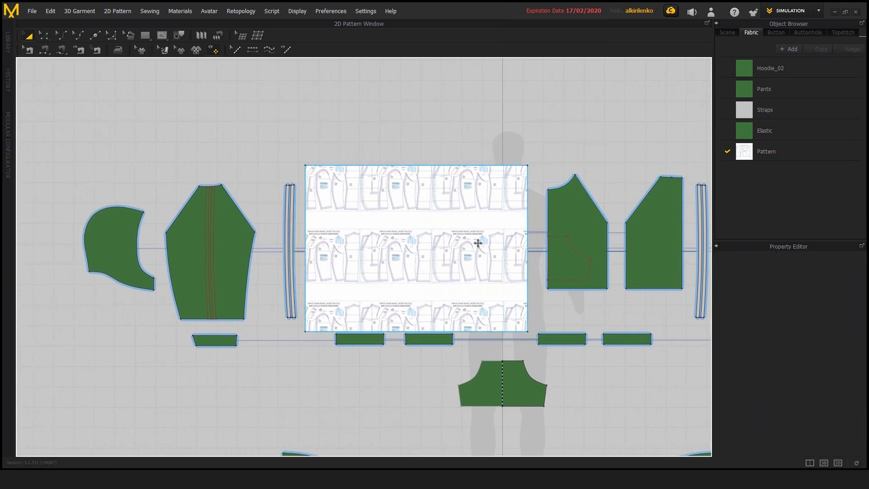
click(478, 243)
middle_drag(497, 102, 521, 117)
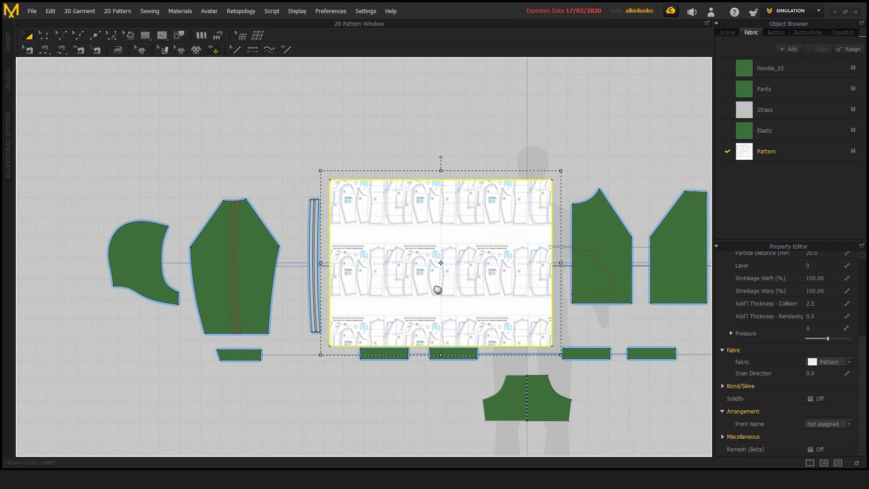
middle_drag(437, 289, 502, 224)
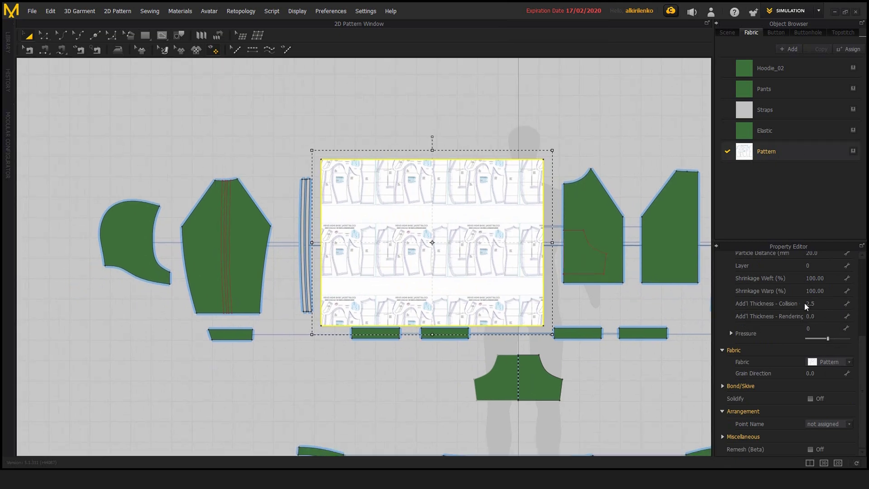
Step: Reduce the opacity of the Pattern fabric to 52
click(771, 216)
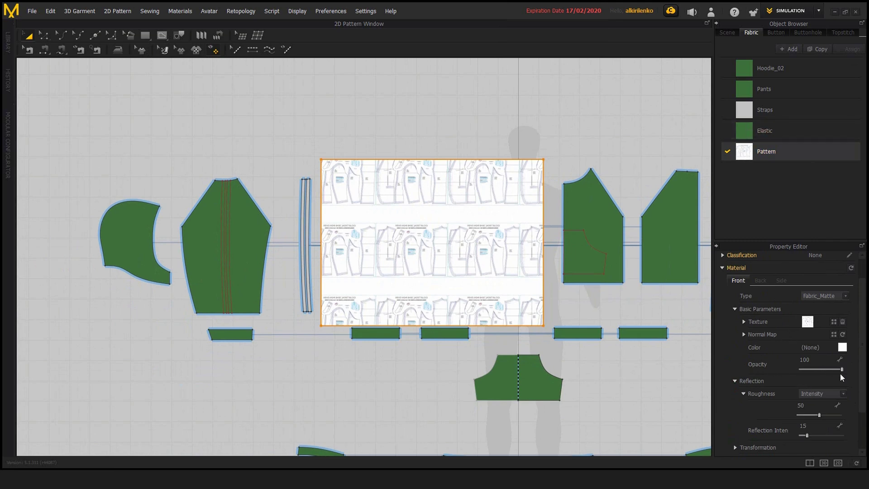
drag(842, 369, 822, 368)
scroll(429, 234, up, 3)
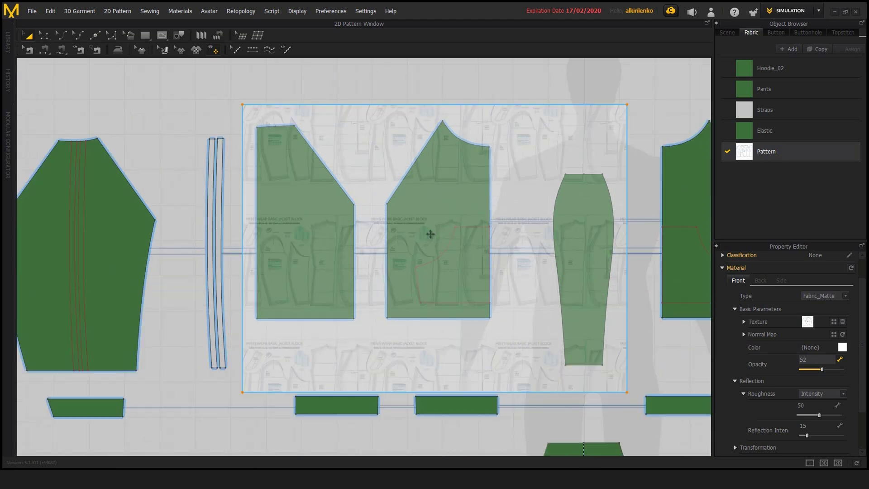
Step: Change the textured rectangle's stacking order with Send to Back
click(436, 197)
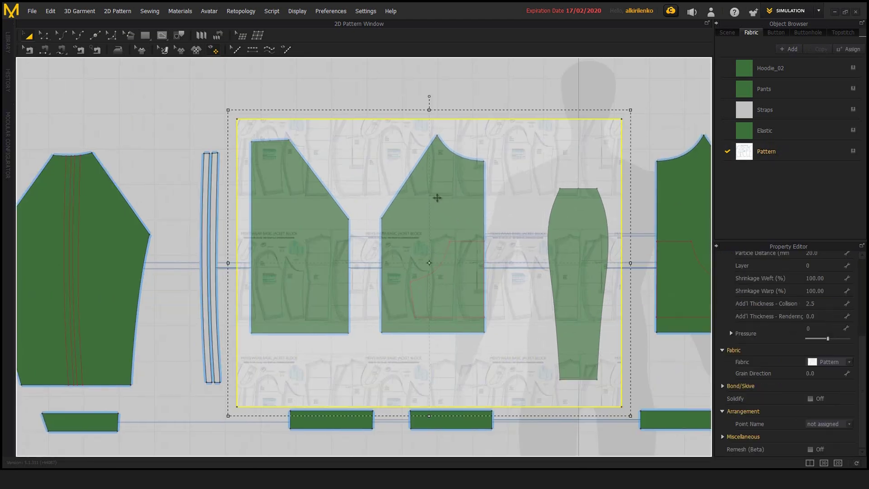
right_click(456, 183)
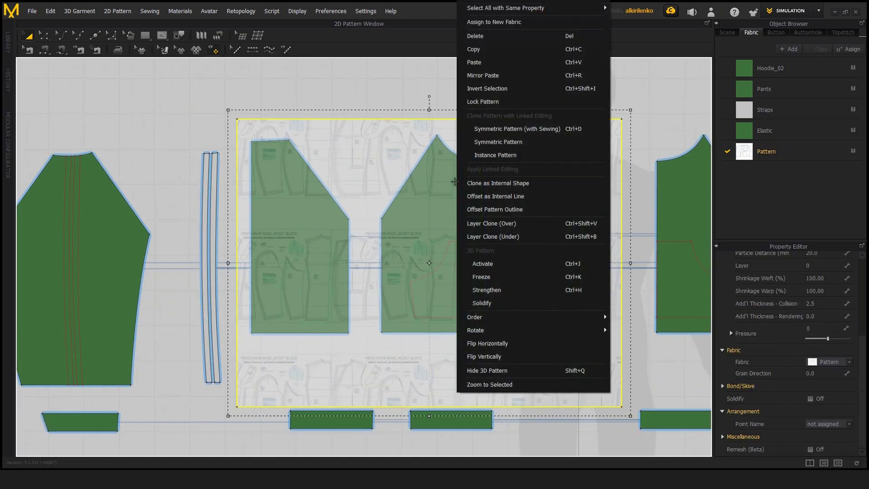
mouse_move(475, 320)
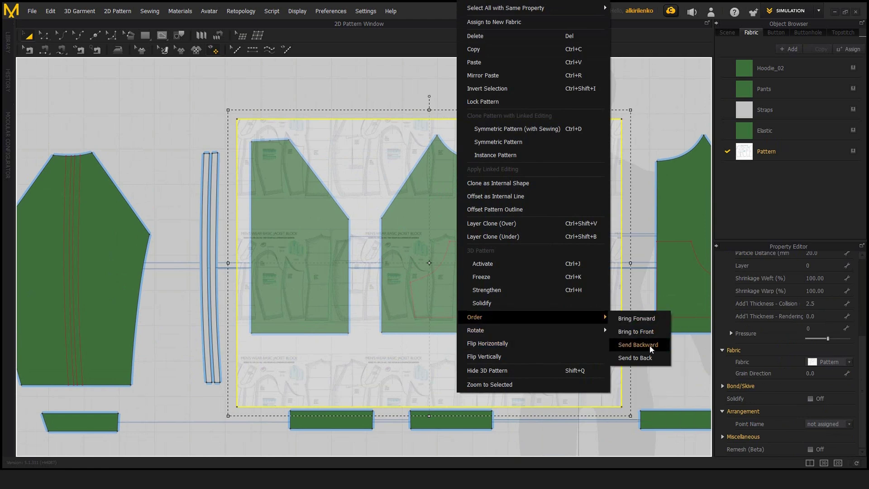
click(645, 363)
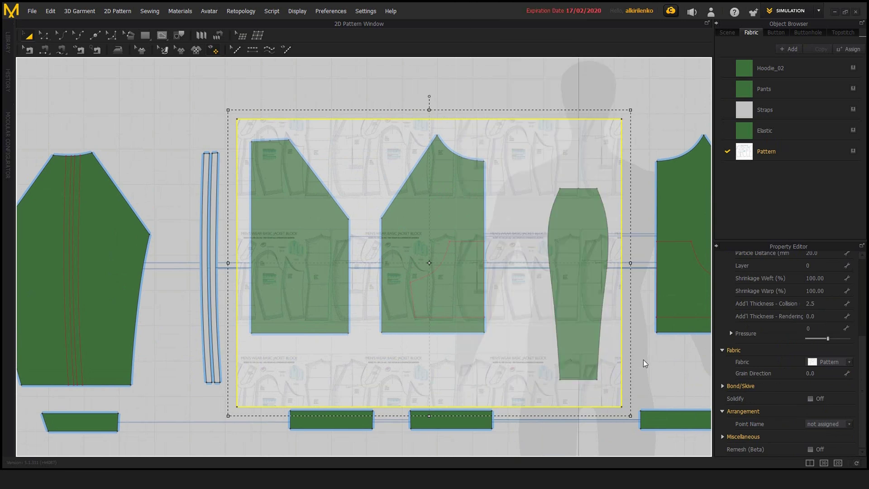
Step: Examine the hoodie pieces lying over the semi-transparent pattern rectangle, selecting the front body piece and clearing the selection
middle_drag(495, 241, 441, 247)
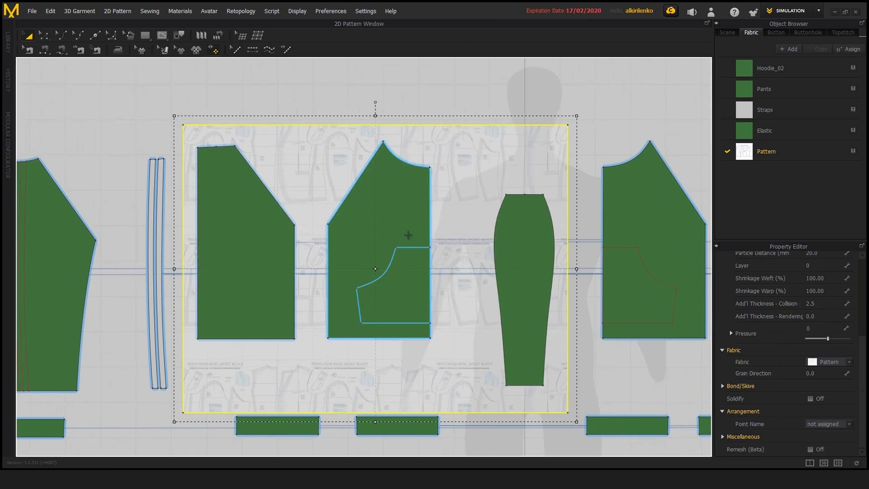
click(411, 218)
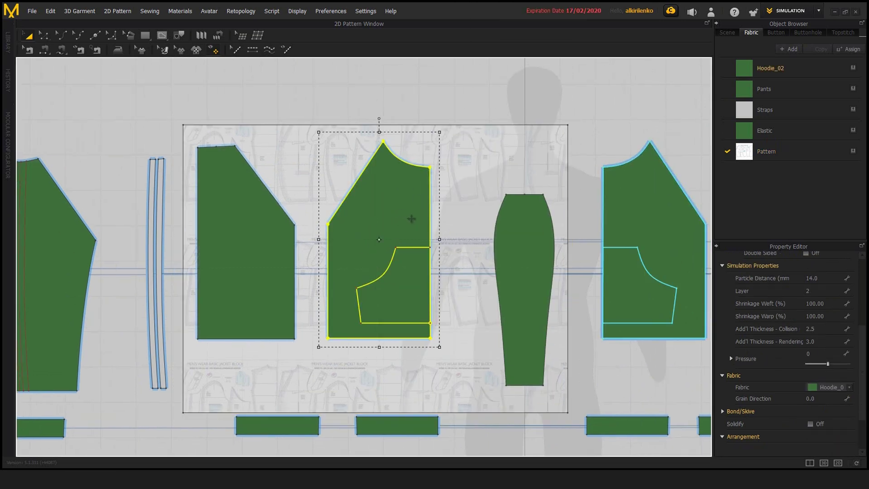
click(601, 104)
click(548, 230)
click(602, 129)
middle_drag(394, 212, 456, 215)
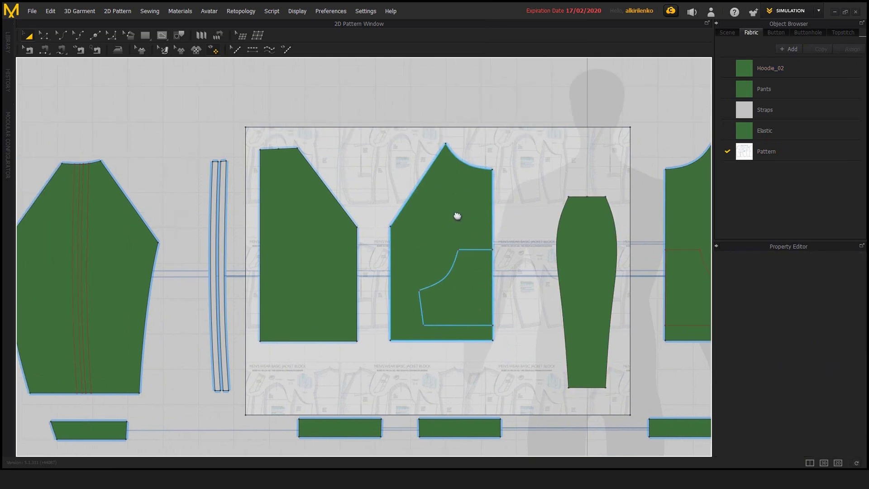
click(456, 216)
middle_drag(502, 118, 513, 140)
scroll(512, 174, down, 3)
Step: Select the Pattern fabric of the textured rectangle and raise its opacity to 100
click(510, 209)
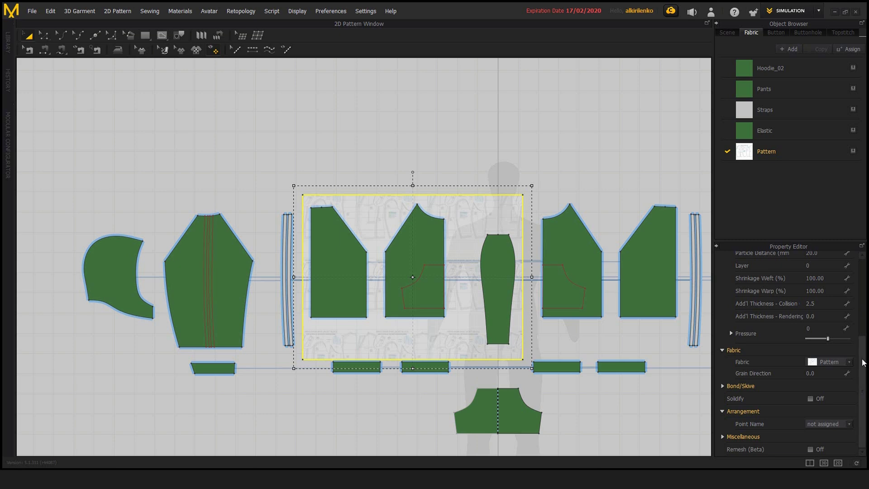
scroll(860, 354, up, 5)
click(797, 151)
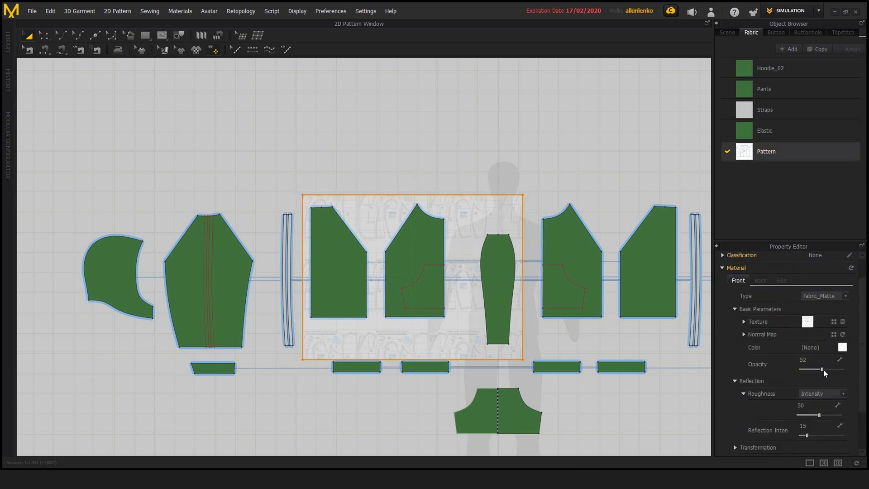
drag(823, 369, 866, 372)
Step: Move the textured rectangle so it lies behind the two adjacent body pieces and the narrow strap pieces beside them
middle_drag(490, 214, 427, 155)
scroll(417, 185, up, 3)
scroll(394, 246, up, 2)
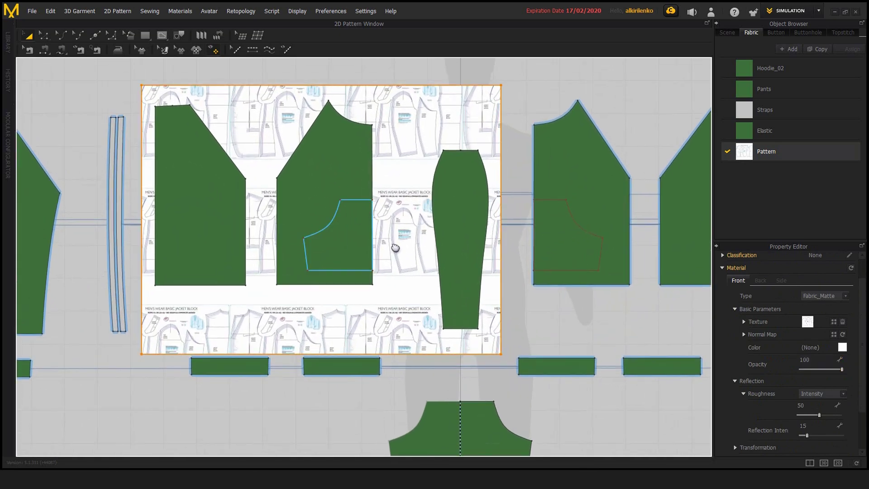
scroll(460, 237, down, 2)
click(453, 247)
middle_drag(459, 257, 456, 245)
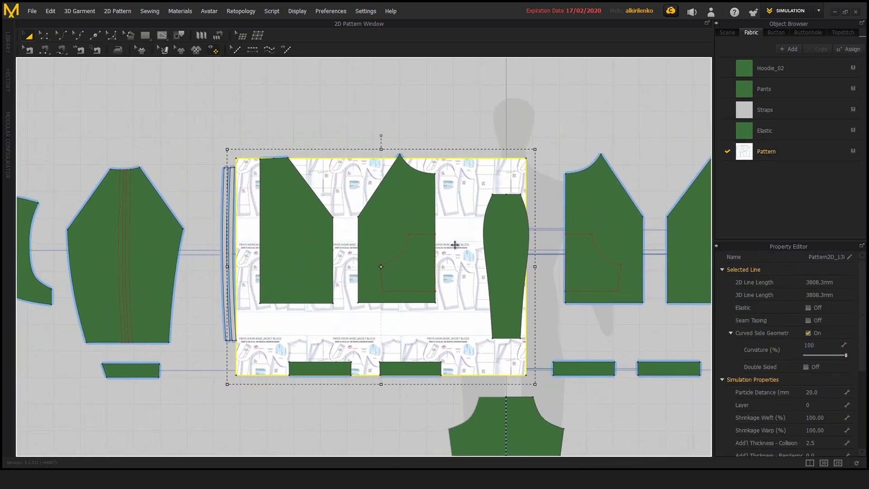
drag(456, 246, 430, 212)
mouse_move(519, 182)
middle_down()
mouse_move(517, 218)
mouse_move(511, 170)
middle_up()
scroll(510, 204, up, 1)
drag(472, 222, 458, 235)
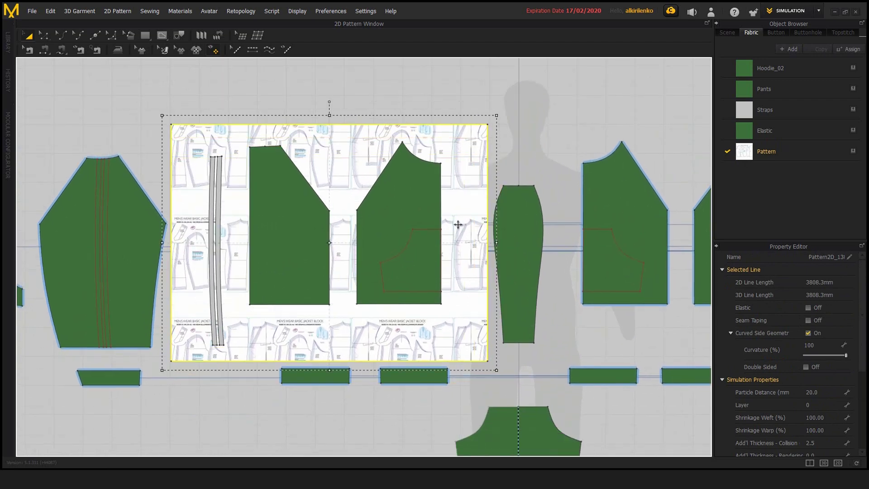
middle_drag(463, 220, 470, 241)
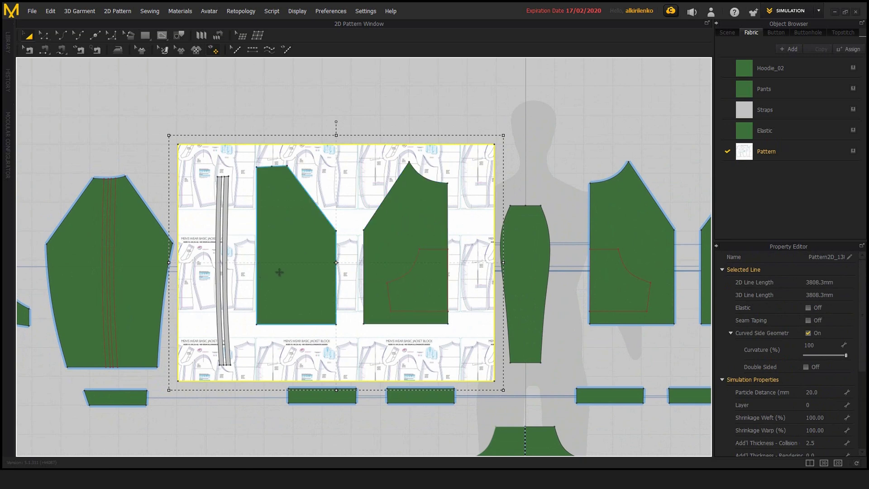
scroll(493, 250, down, 2)
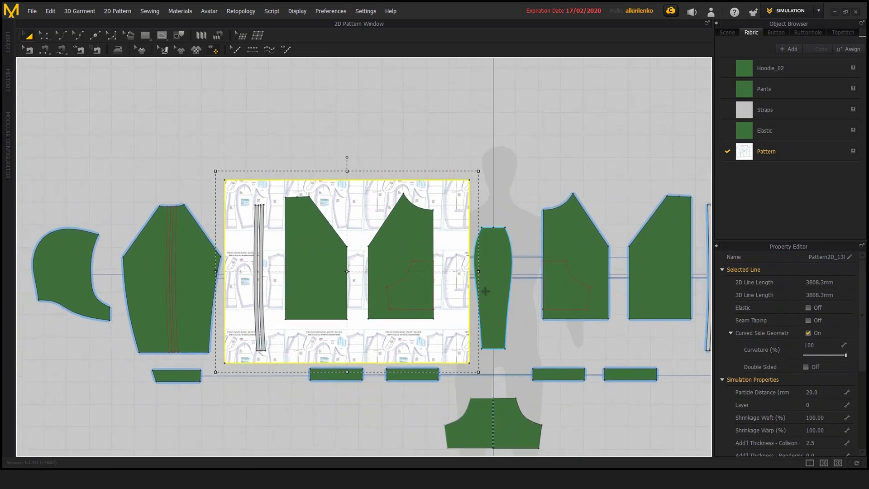
scroll(452, 206, up, 1)
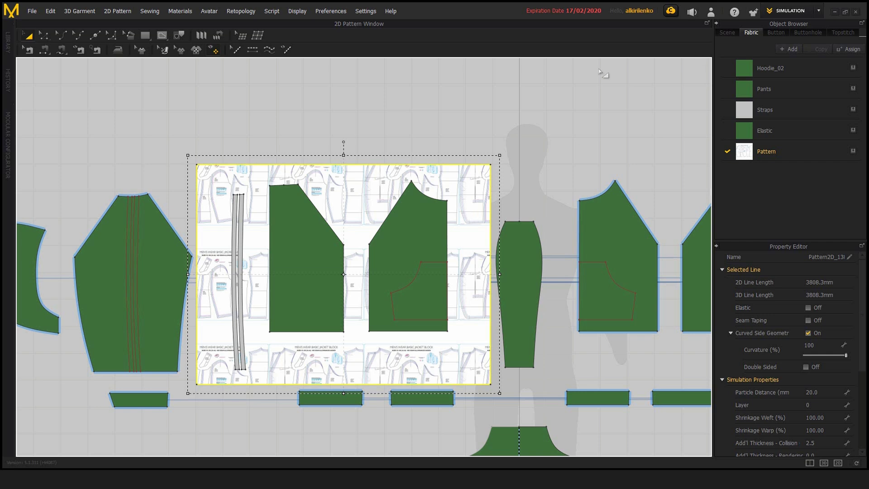
Step: Enlarge the texture on the rectangle with Edit Texture so a single jacket block nearly fills it
click(164, 52)
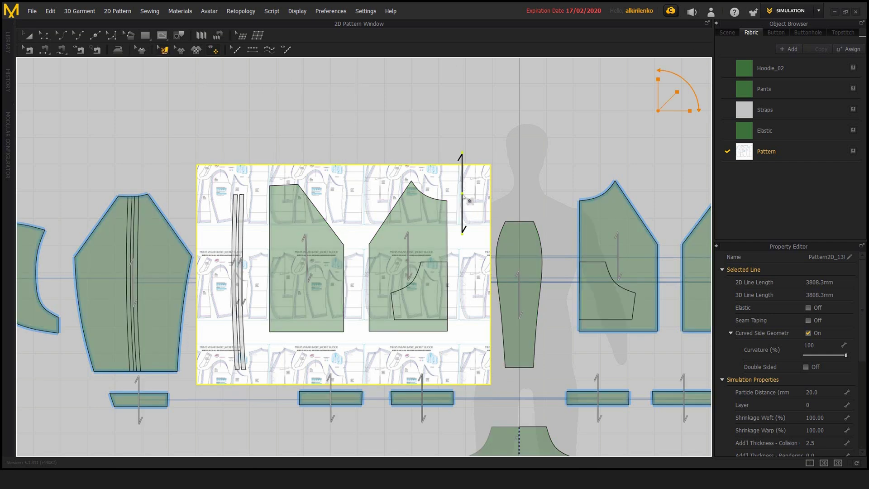
middle_drag(368, 198, 333, 195)
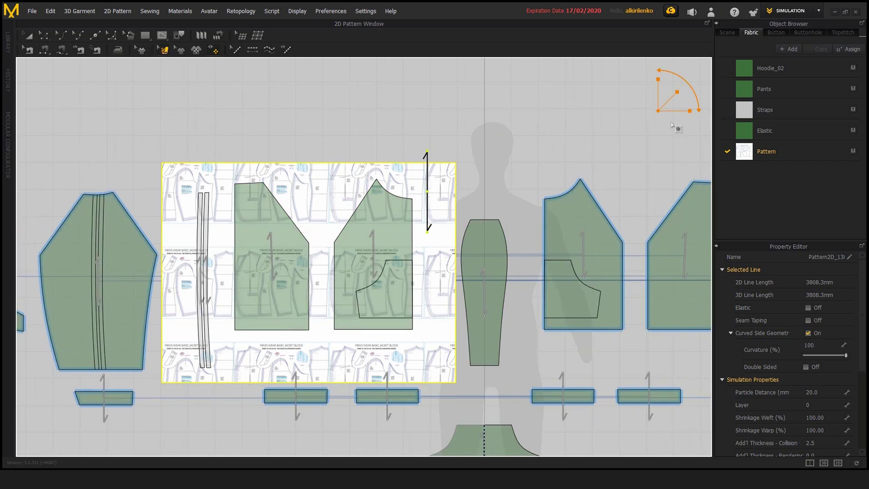
drag(679, 91, 741, 72)
scroll(465, 149, down, 5)
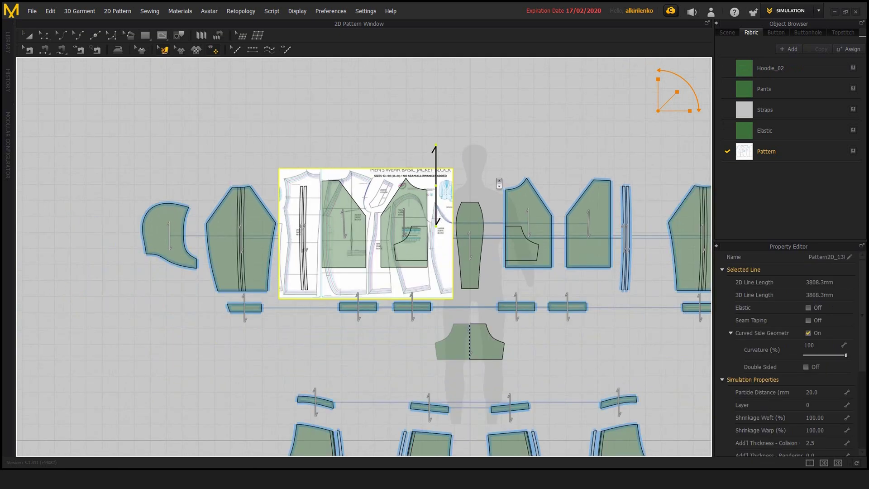
Step: Move the textured rectangle up and across to the opposite side, just above the sleeve piece, undoing an accidental move of the front body piece
key(a)
drag(377, 194, 552, 197)
scroll(485, 216, down, 3)
drag(448, 213, 564, 153)
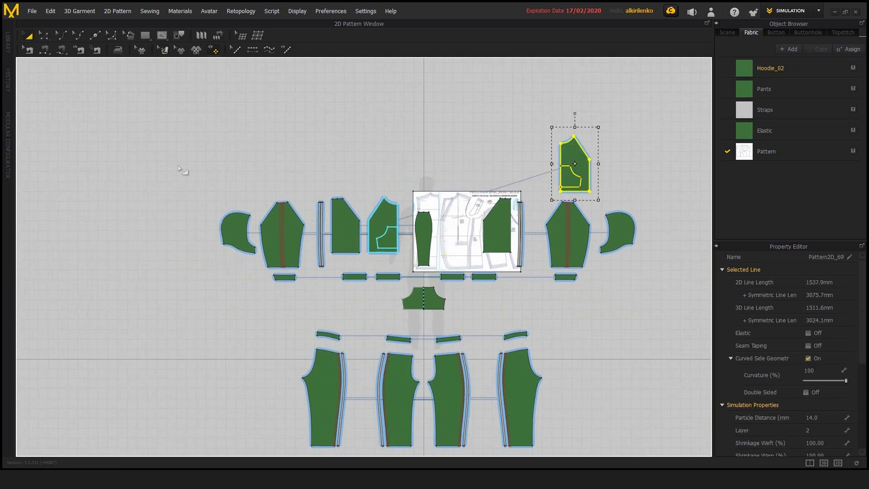
key(ctrl+z)
drag(421, 198, 505, 151)
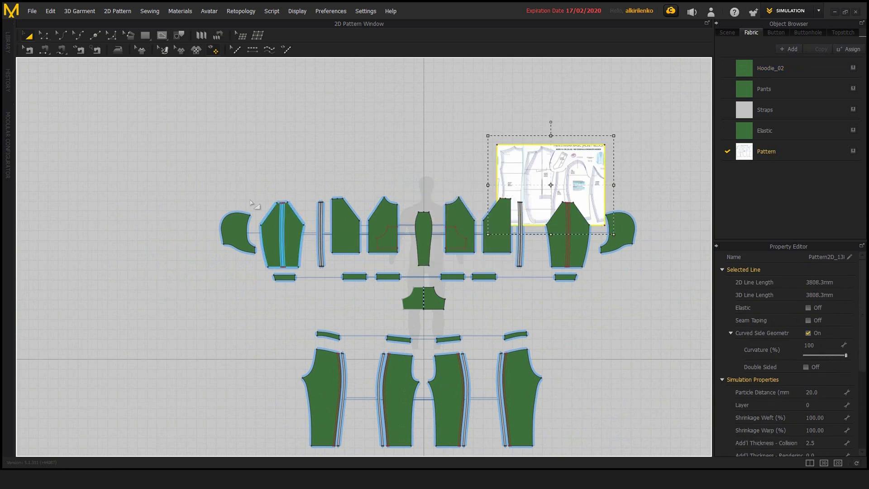
Step: Select the hoodie pieces around the avatar silhouette and move them together far up and away to clear the space
drag(170, 170, 416, 305)
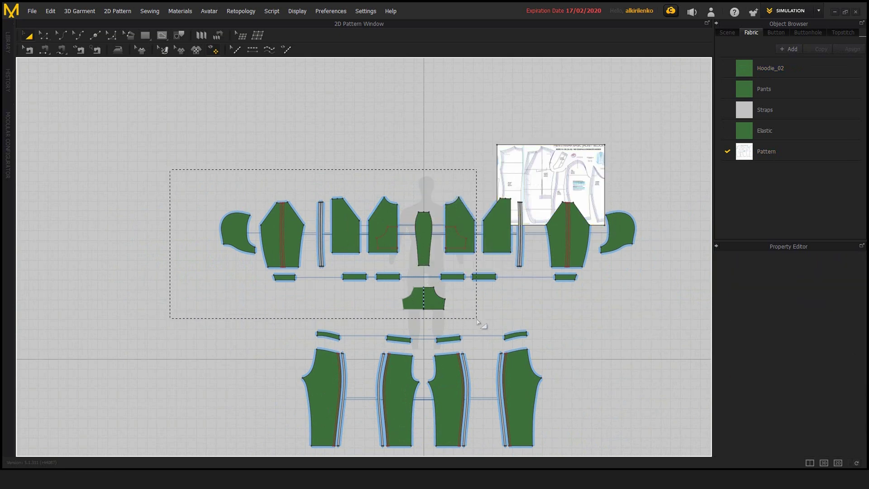
drag(477, 319, 478, 319)
drag(460, 221, 109, 71)
click(469, 201)
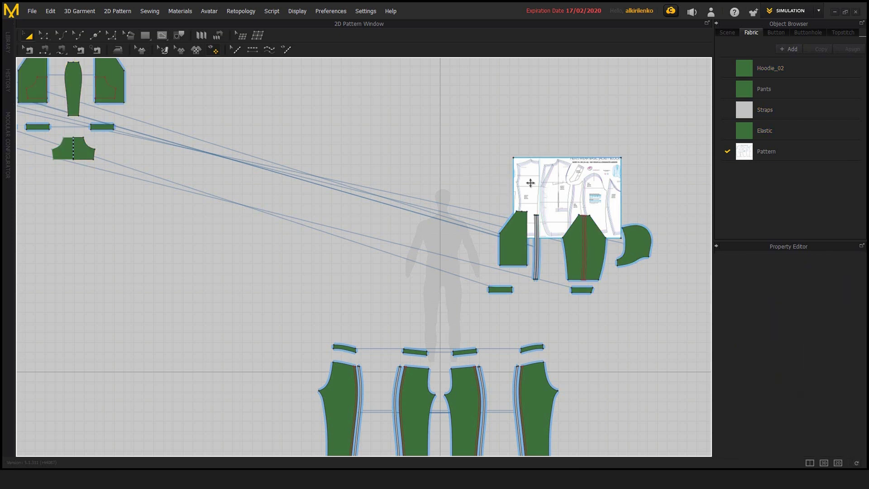
Step: Move the textured rectangle down into the cleared space and reduce the Pattern fabric's opacity to 56
drag(531, 183, 539, 244)
scroll(396, 245, up, 4)
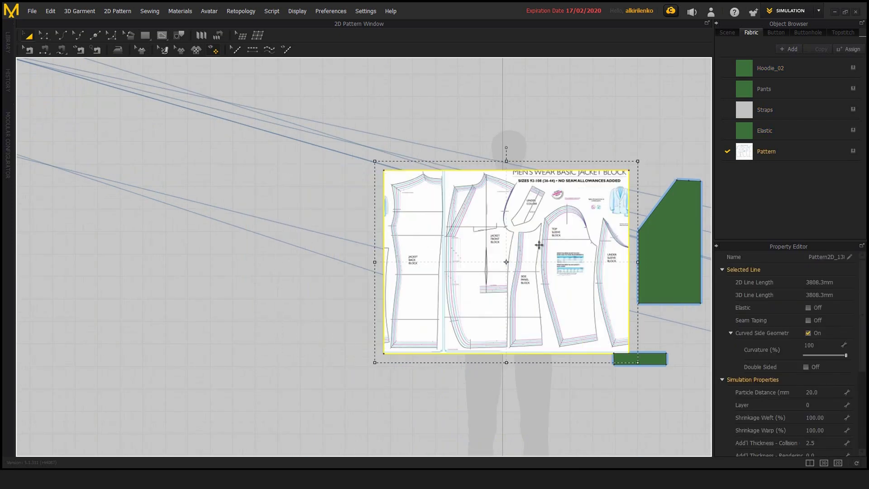
click(766, 152)
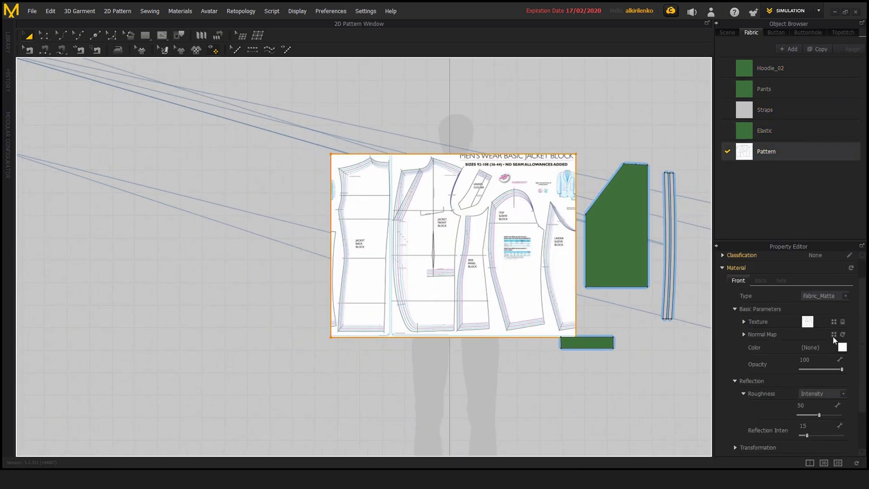
drag(843, 368, 826, 370)
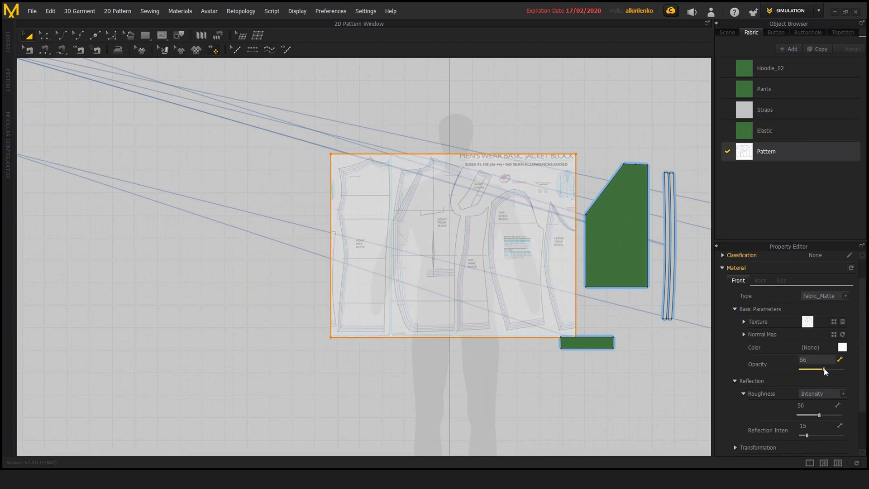
Step: Shift the semi-transparent rectangle sideways until it overlaps the remaining green body piece
middle_drag(350, 236, 317, 239)
scroll(361, 263, up, 3)
drag(401, 261, 466, 272)
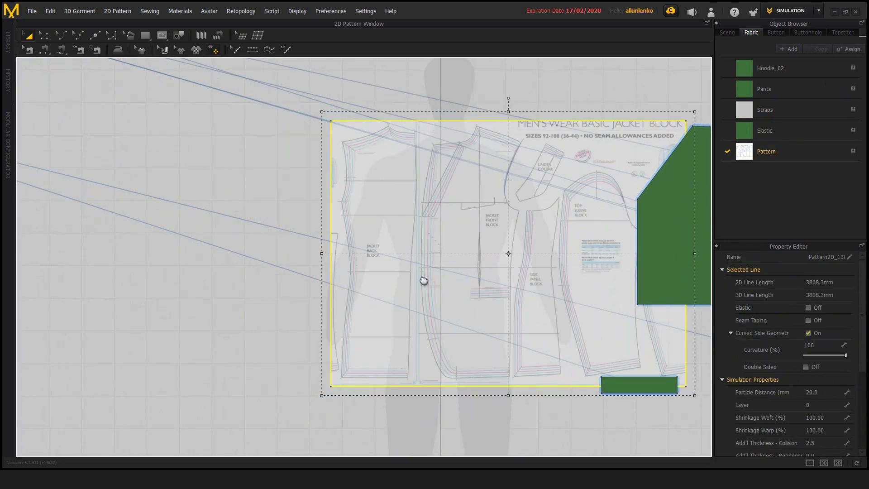
middle_drag(424, 281, 381, 291)
scroll(383, 289, down, 3)
drag(406, 270, 427, 275)
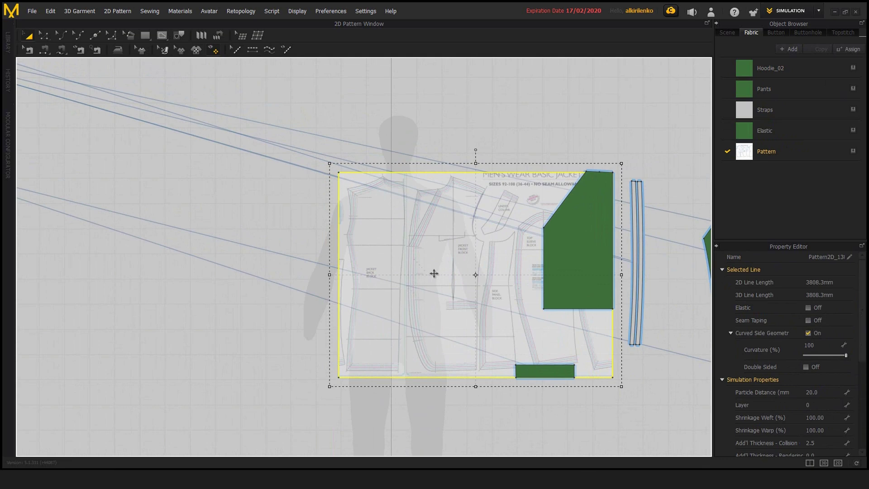
scroll(341, 251, down, 3)
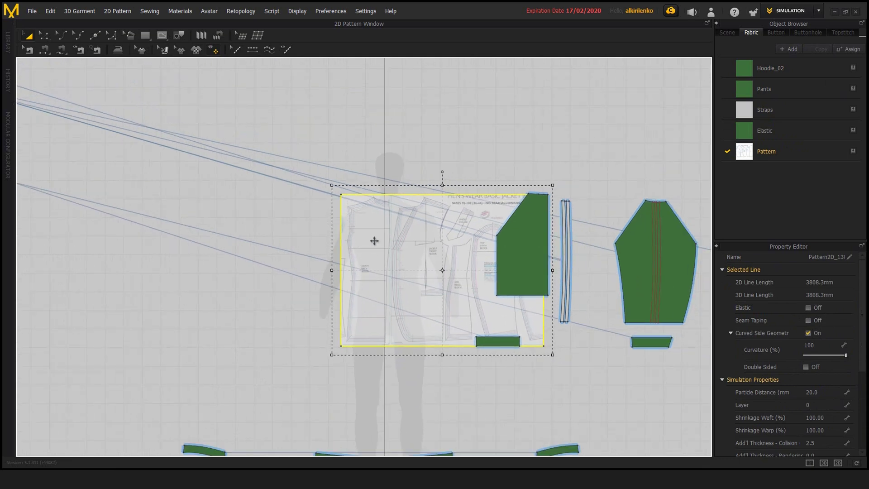
middle_drag(374, 241, 457, 265)
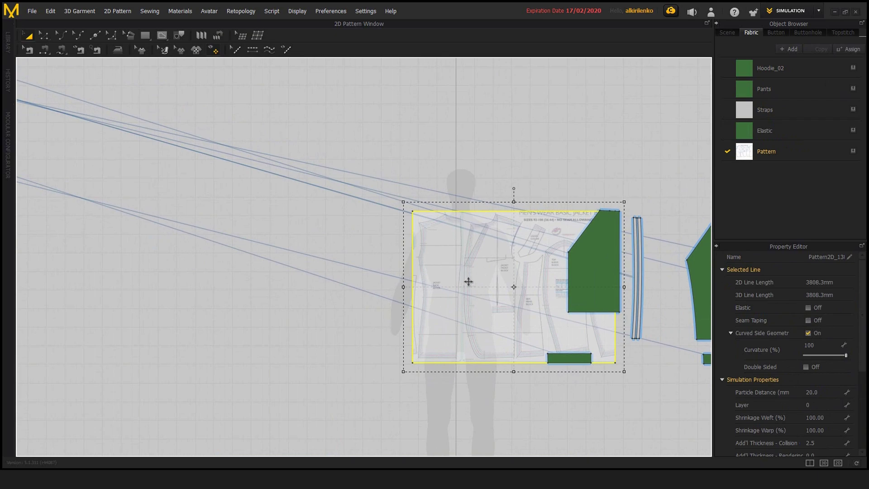
scroll(468, 280, down, 5)
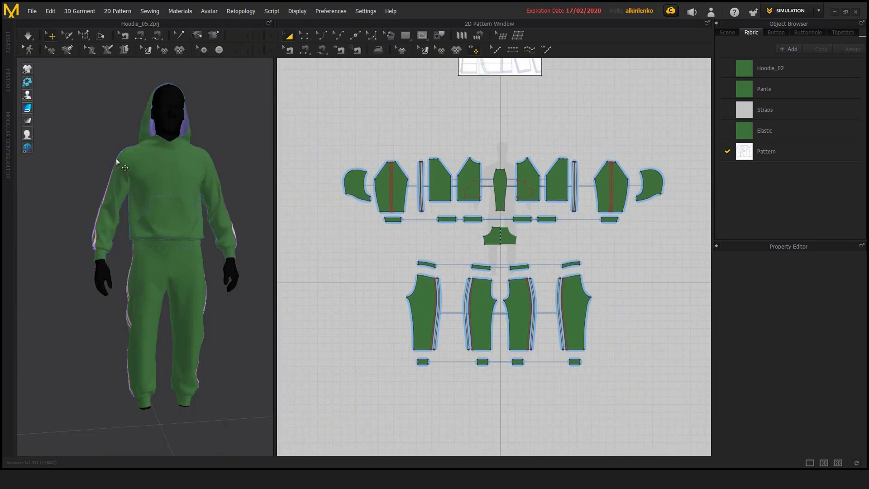
Step: Examine the pattern rectangle floating above the avatar in the 3D view
middle_drag(180, 194, 187, 224)
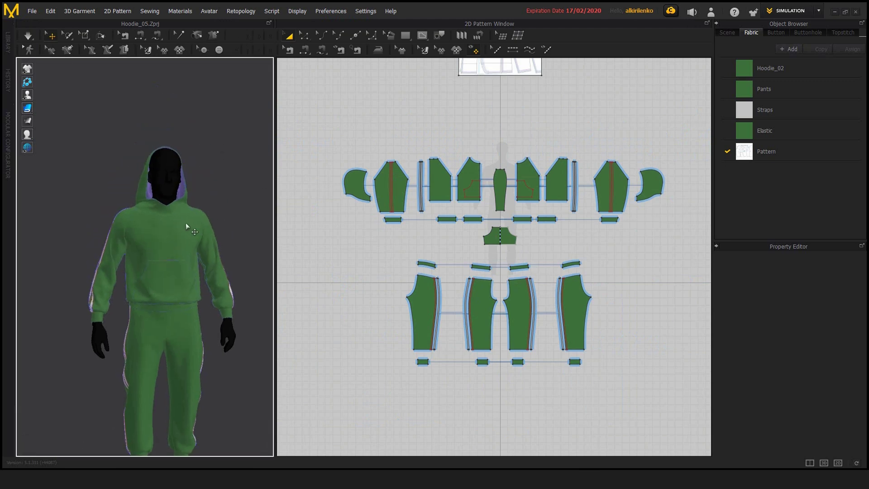
right_drag(187, 225, 192, 223)
scroll(191, 223, down, 3)
middle_drag(192, 223, 209, 259)
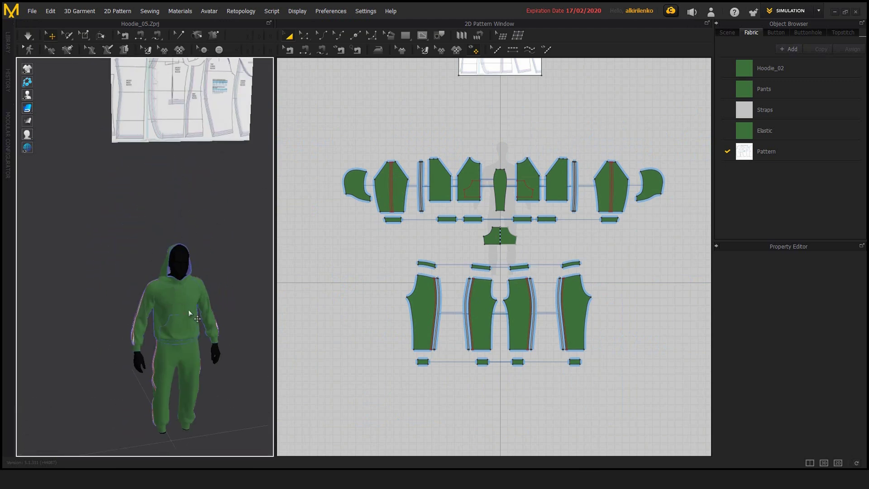
right_drag(202, 162, 122, 24)
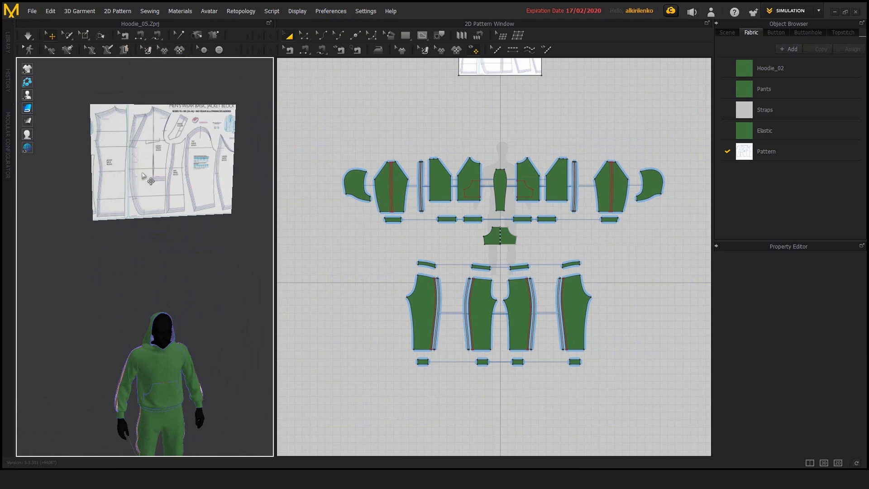
middle_drag(121, 250, 156, 210)
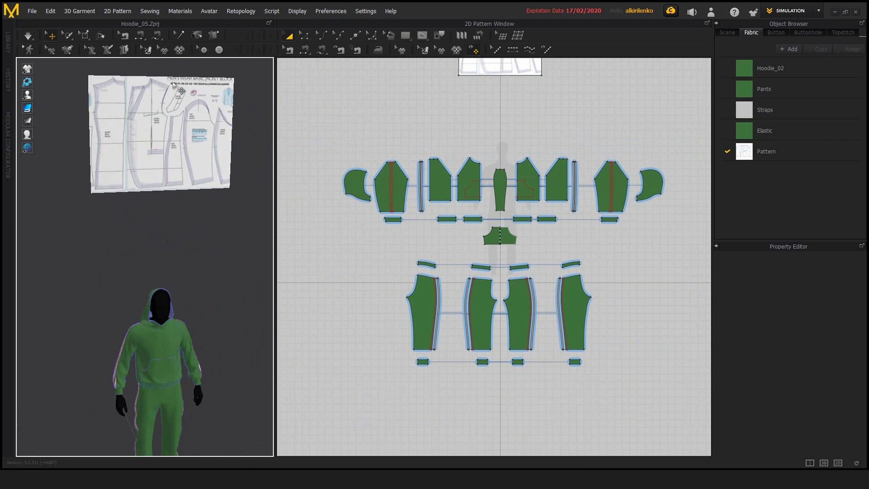
middle_drag(157, 109, 163, 167)
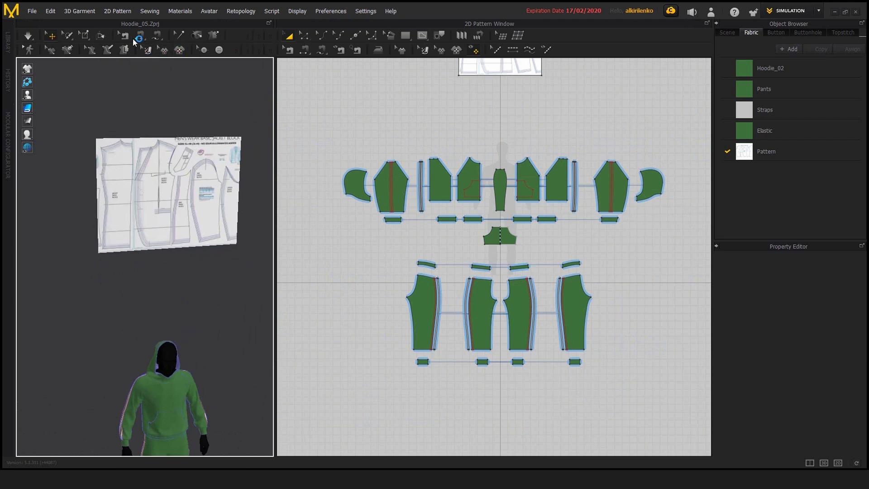
Step: Rotate the jacket block texture on the rectangle in the 3D view with Edit Texture and clear the selection
right_drag(167, 145, 176, 184)
click(172, 183)
scroll(138, 130, up, 2)
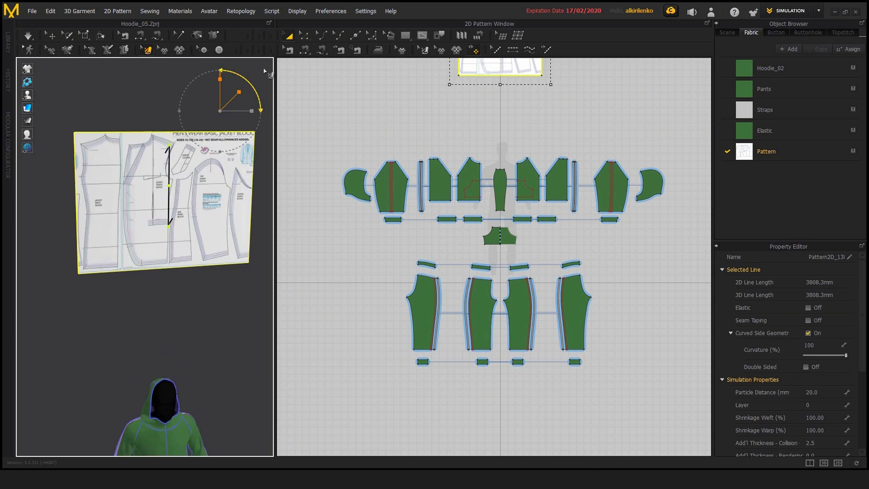
drag(252, 87, 219, 128)
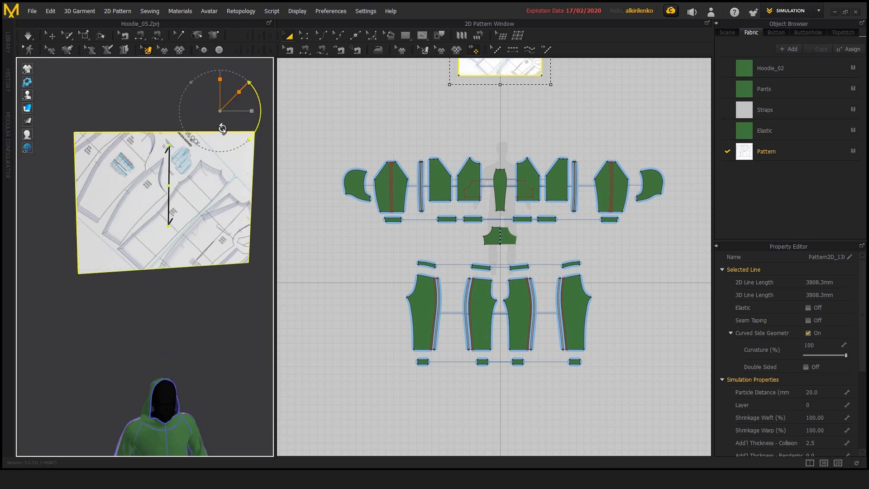
click(191, 227)
click(211, 322)
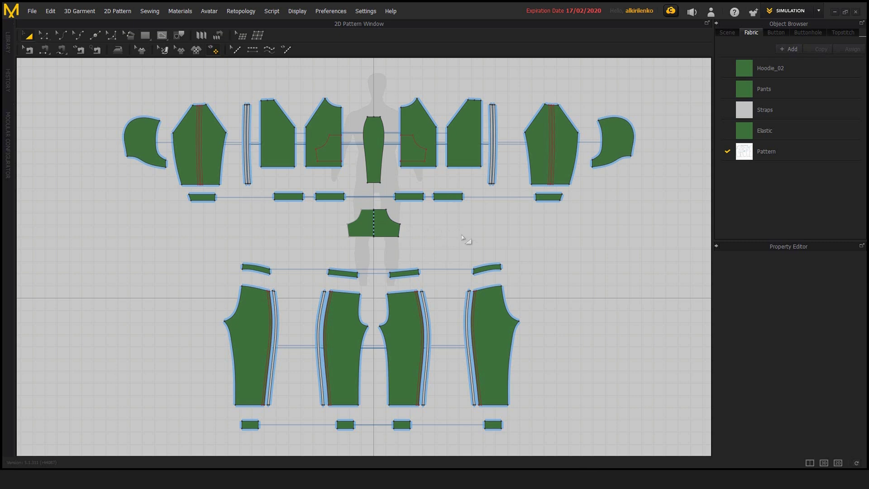
middle_drag(448, 251, 462, 248)
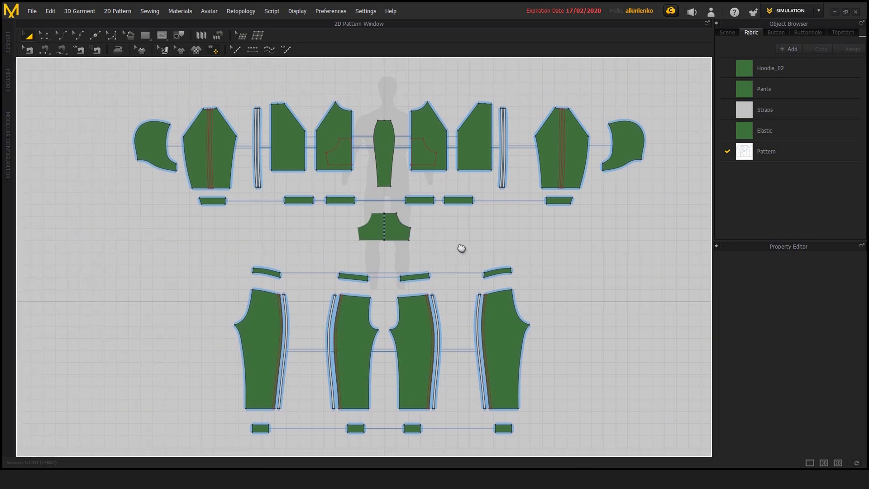
Step: Add the men's wear basic jacket block image from the Patterns folder as a background image in the 2D pattern window
scroll(451, 240, down, 1)
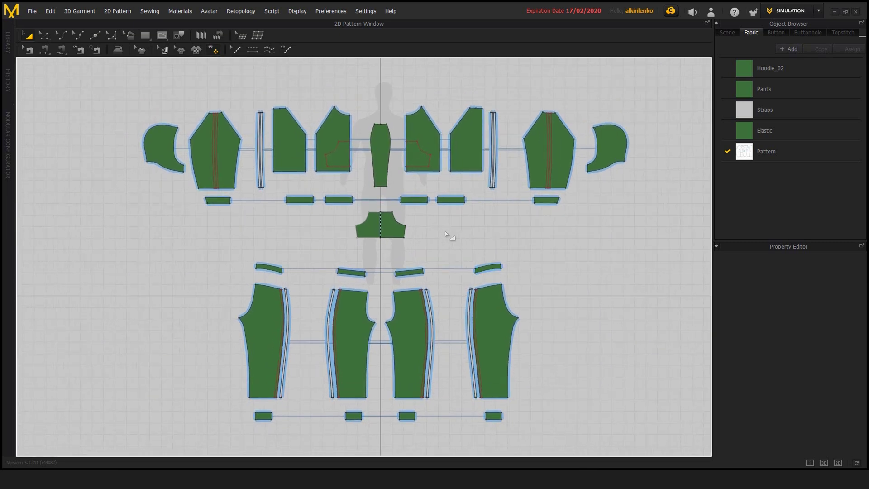
right_click(443, 228)
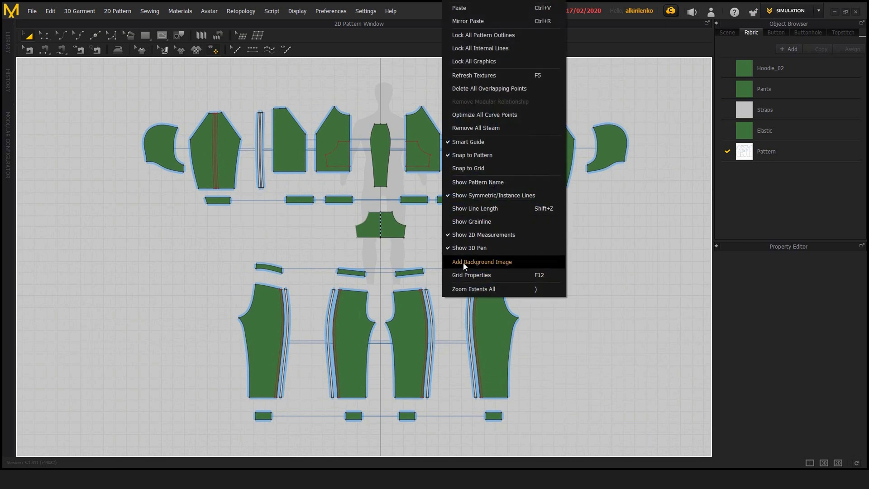
click(485, 263)
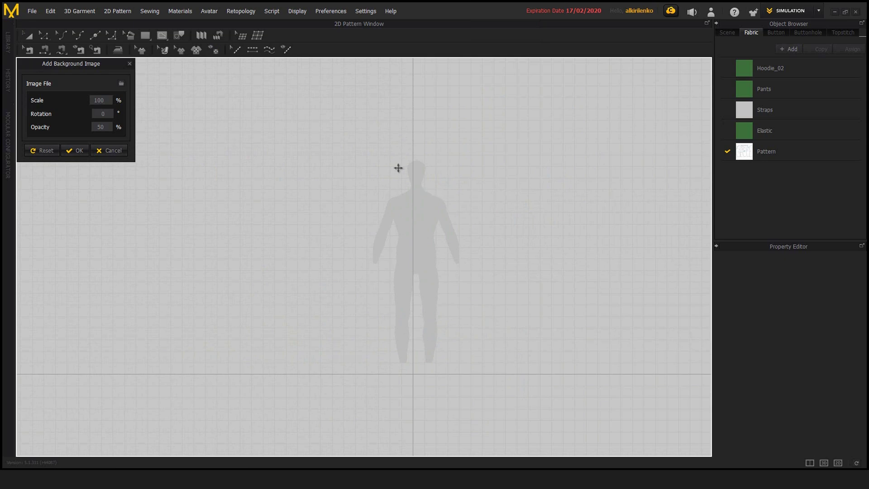
scroll(426, 254, up, 3)
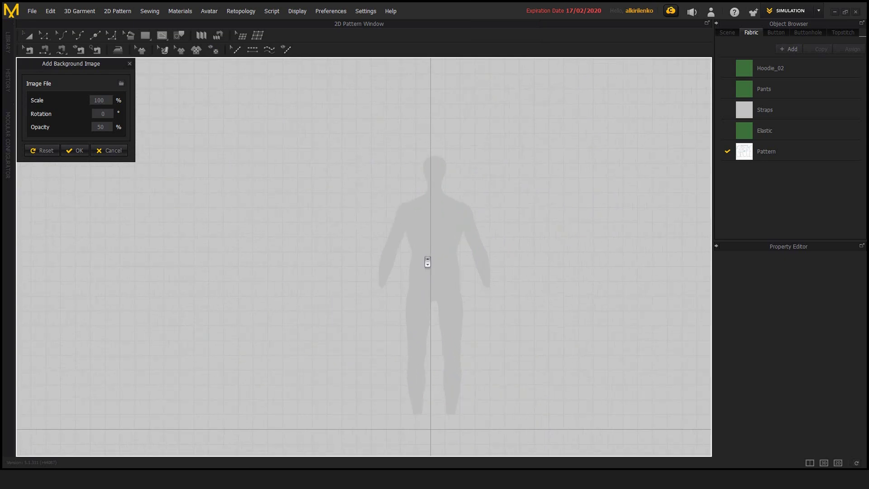
middle_drag(433, 343, 426, 342)
scroll(306, 206, down, 3)
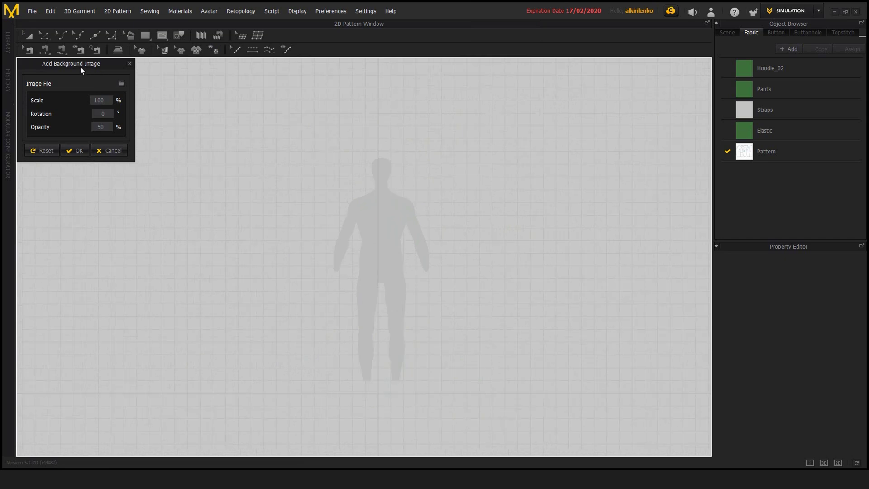
drag(80, 66, 241, 164)
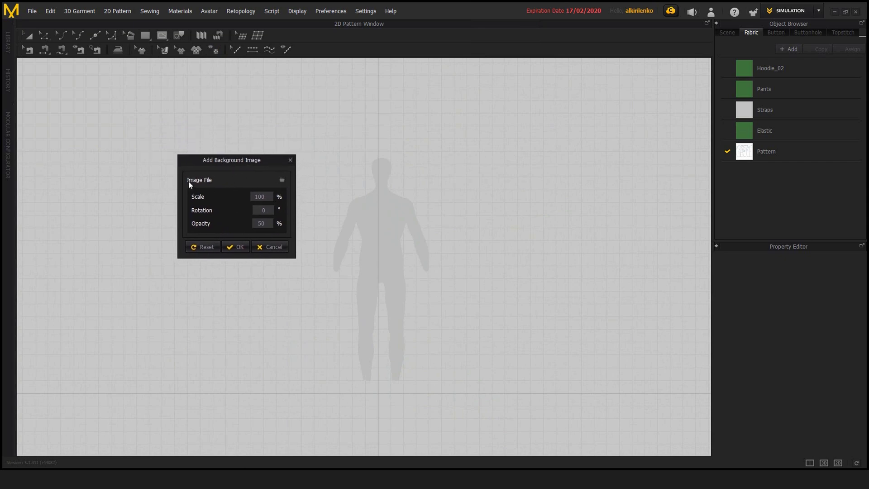
click(282, 181)
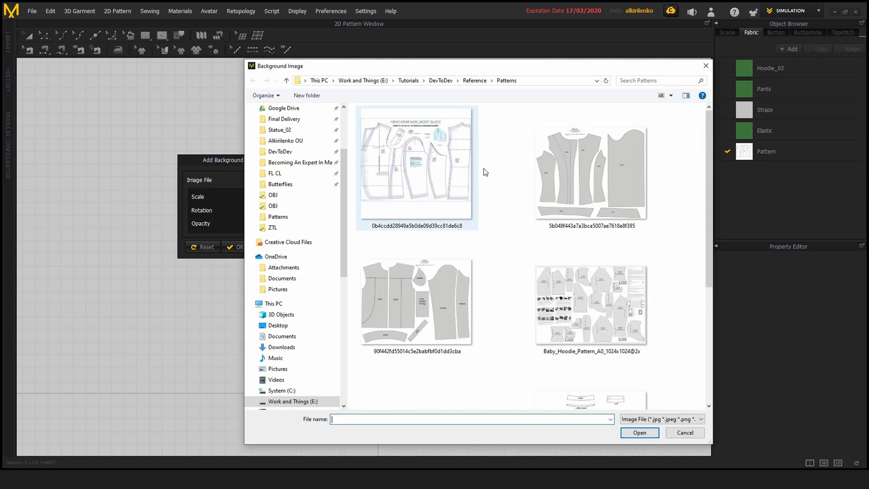
double_click(435, 171)
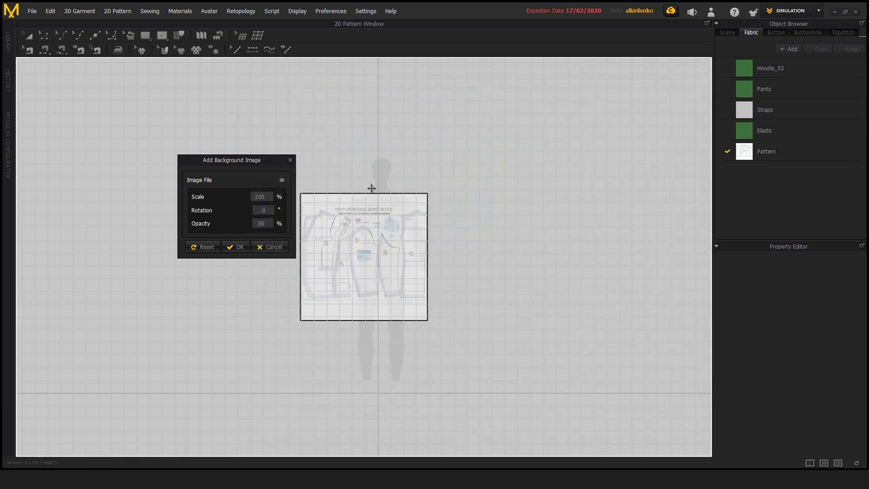
Step: Move the background image sideways so its edge sits at the avatar silhouette's vertical centre line
middle_drag(434, 203, 447, 209)
scroll(412, 203, down, 3)
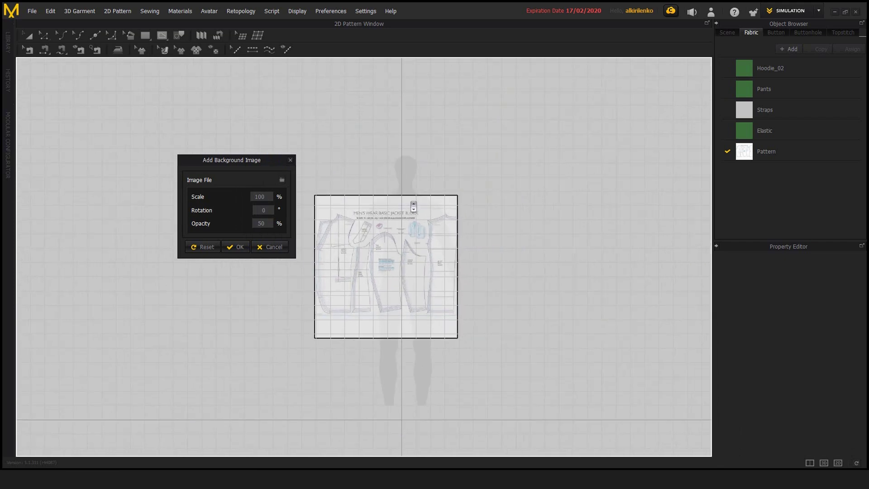
scroll(398, 214, up, 3)
drag(392, 267, 472, 244)
scroll(502, 238, up, 2)
scroll(499, 239, down, 2)
scroll(526, 271, down, 1)
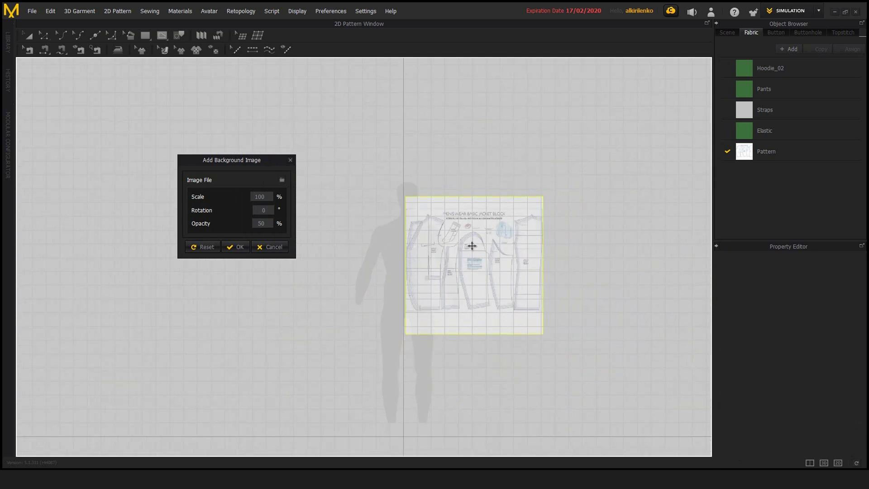
scroll(489, 256, up, 2)
scroll(506, 267, up, 1)
middle_drag(506, 266, 455, 258)
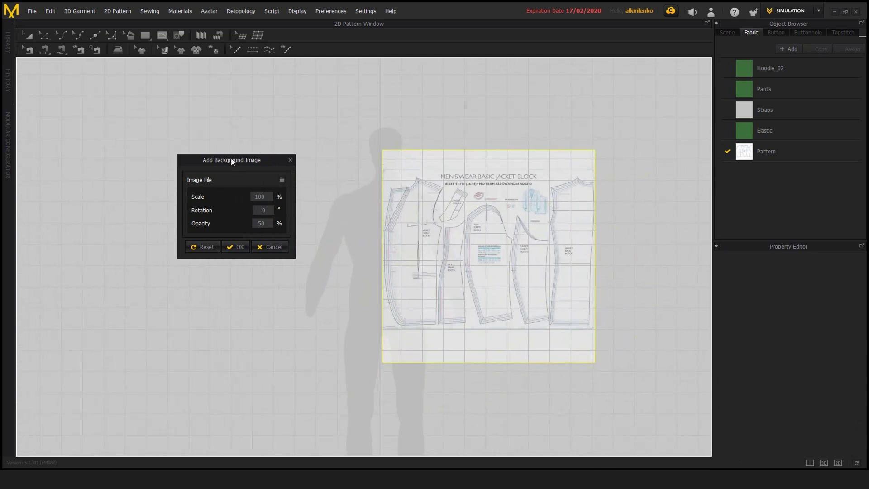
Step: Shift the background image farther from the centre line until it sits beside the avatar silhouette's torso
drag(232, 161, 215, 160)
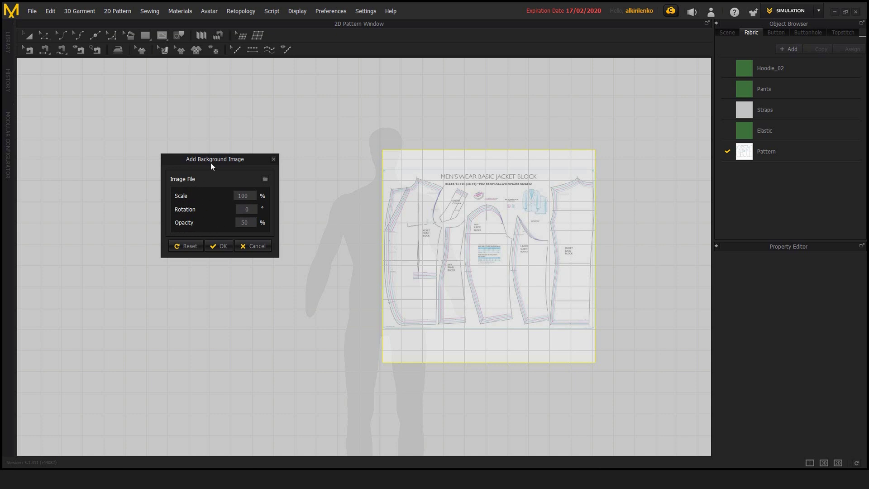
drag(213, 160, 203, 161)
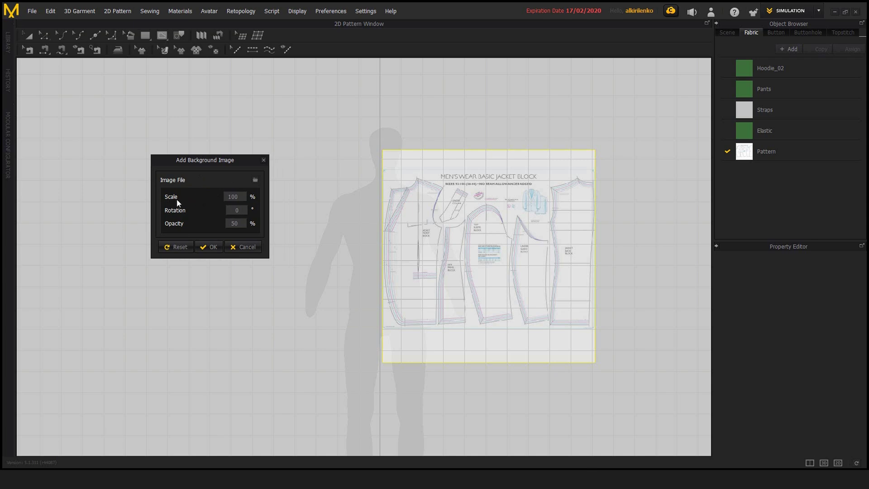
drag(466, 246, 511, 259)
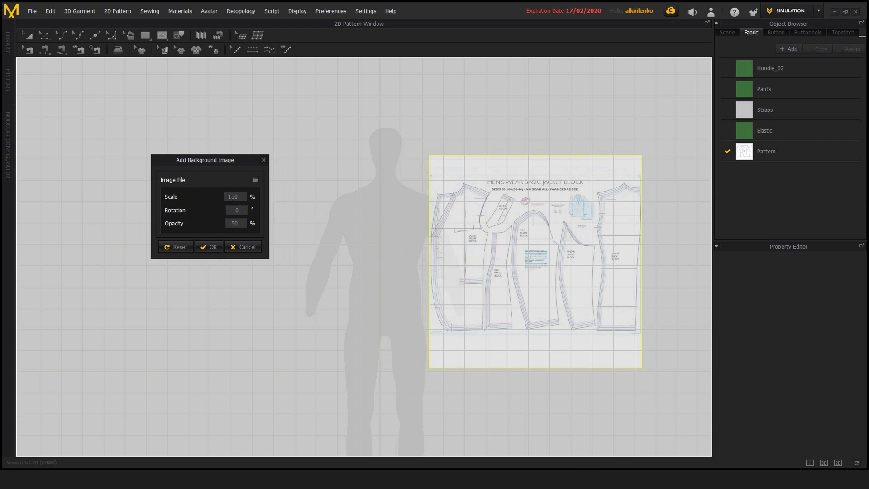
middle_drag(373, 216, 385, 235)
scroll(451, 242, up, 1)
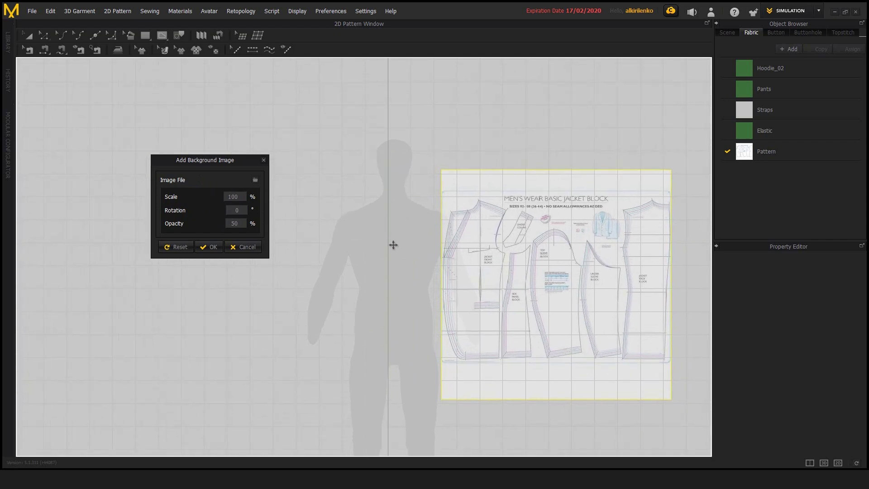
scroll(385, 266, down, 2)
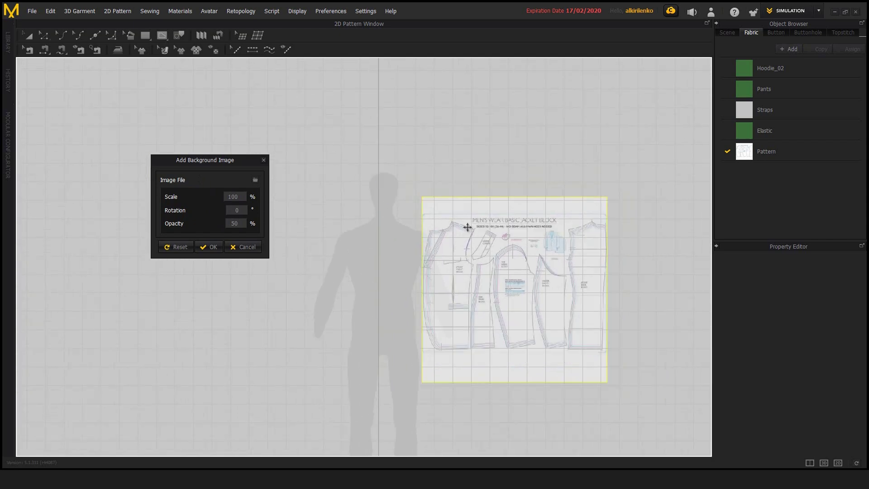
middle_drag(353, 253, 336, 245)
scroll(383, 261, up, 1)
Step: Set the background image's scale to 150%
click(239, 197)
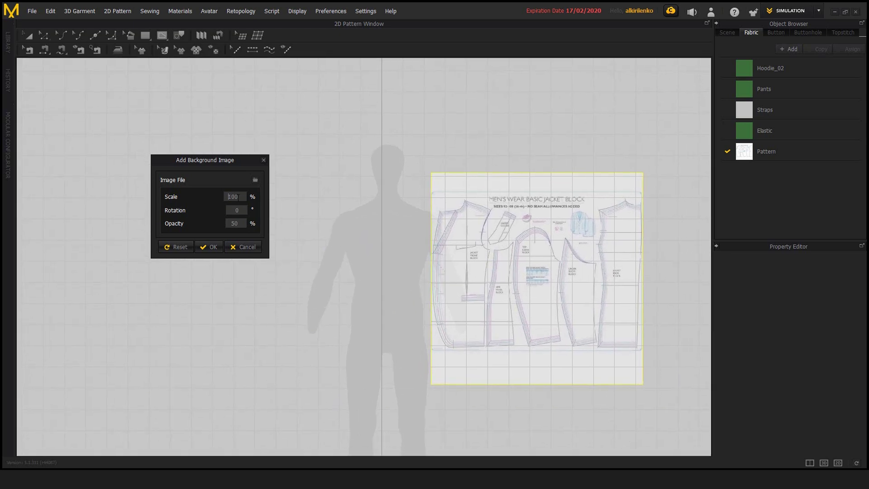
text(150)
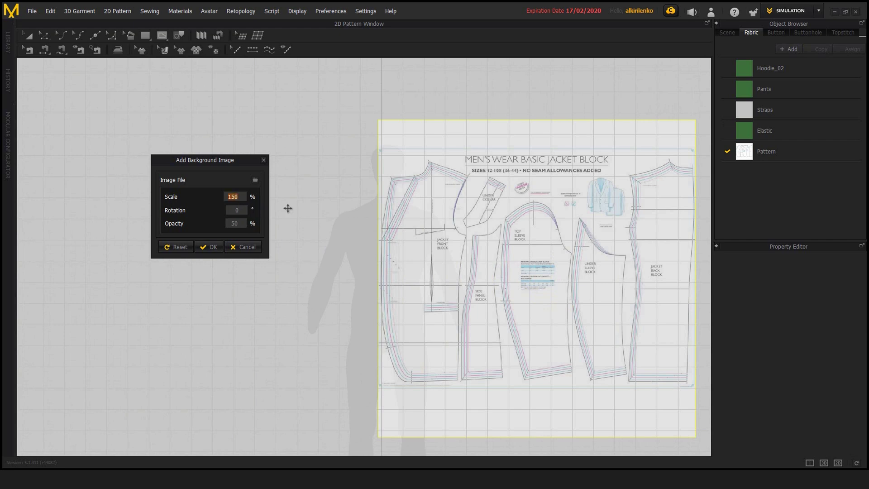
scroll(299, 217, down, 2)
scroll(299, 217, up, 2)
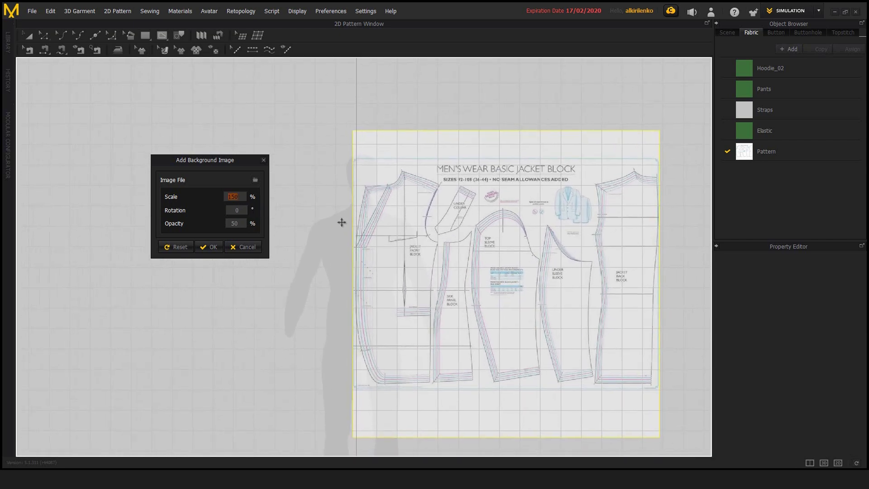
scroll(342, 221, down, 3)
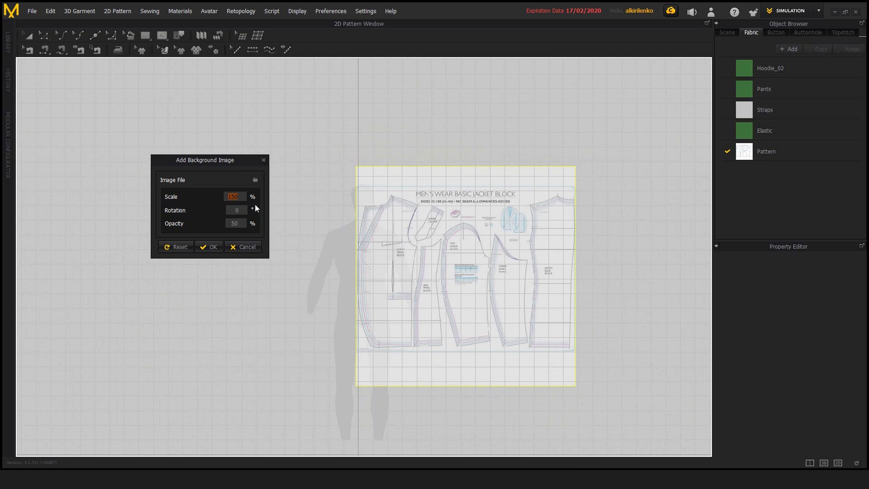
Step: Compare the enlarged jacket block drawing with the size of the avatar silhouette
scroll(345, 235, up, 2)
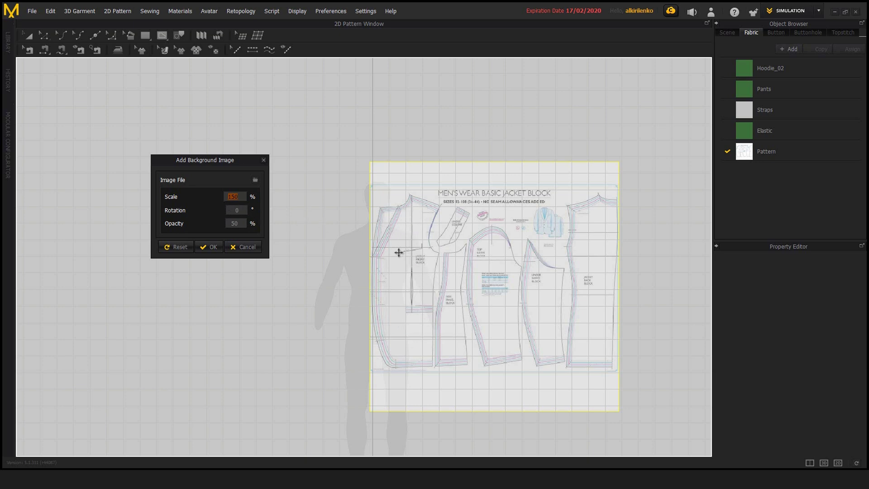
middle_drag(348, 286, 377, 299)
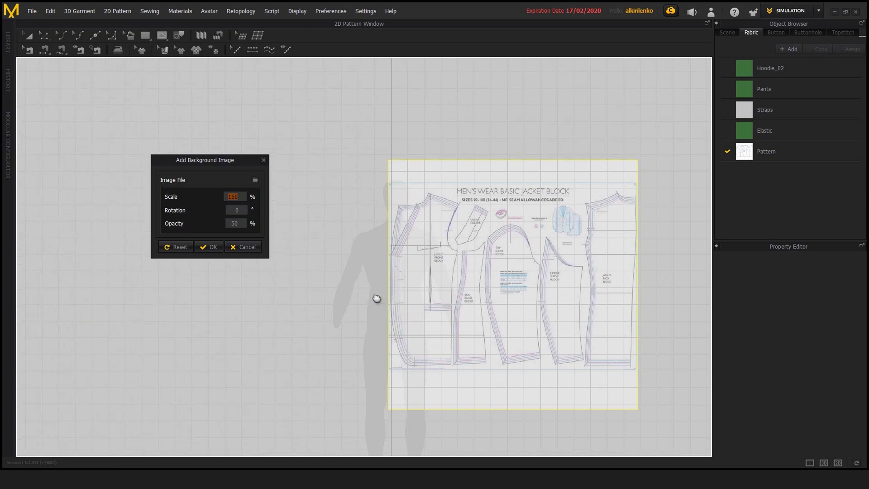
scroll(376, 299, down, 1)
scroll(370, 292, up, 1)
middle_drag(388, 228, 326, 230)
scroll(330, 214, down, 1)
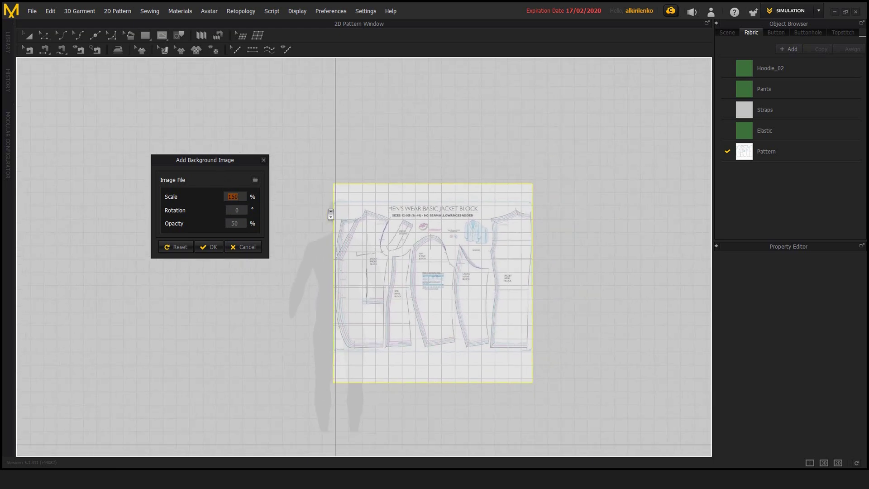
scroll(330, 216, up, 1)
middle_drag(391, 218, 447, 200)
scroll(447, 200, up, 3)
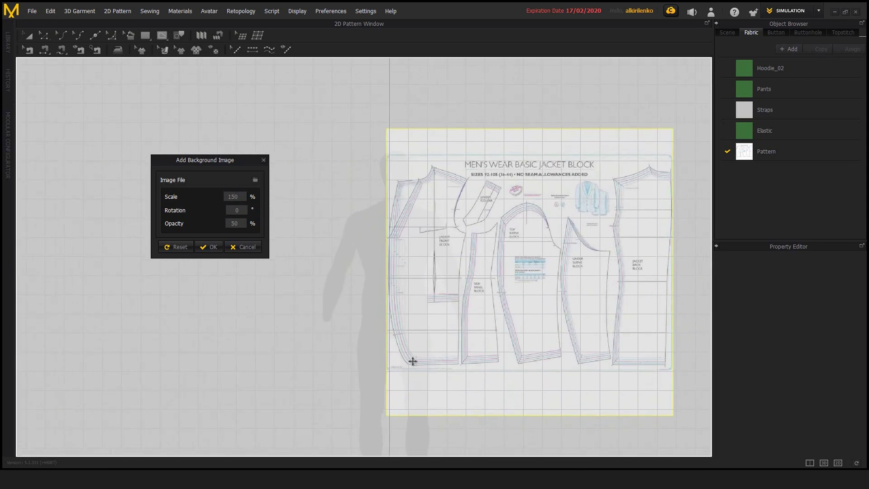
middle_drag(358, 270, 371, 286)
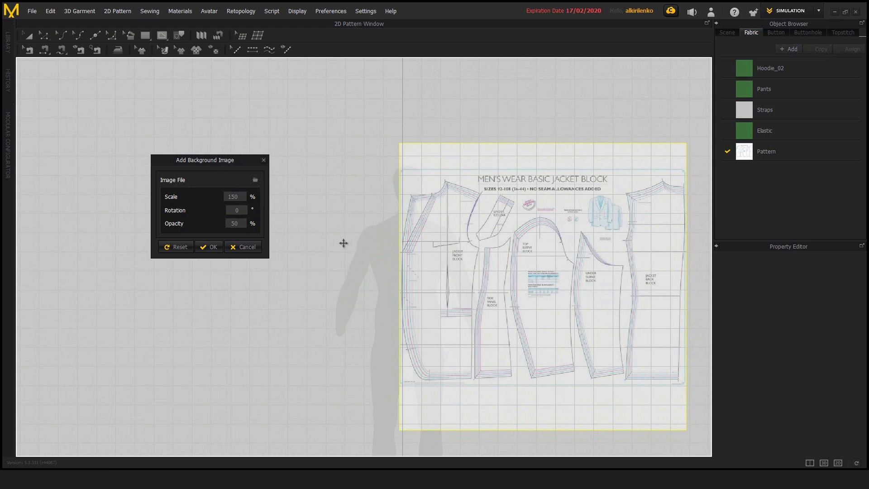
Step: Set the background image's scale to 130% and nudge it slightly down beside the avatar silhouette
click(240, 197)
text(130)
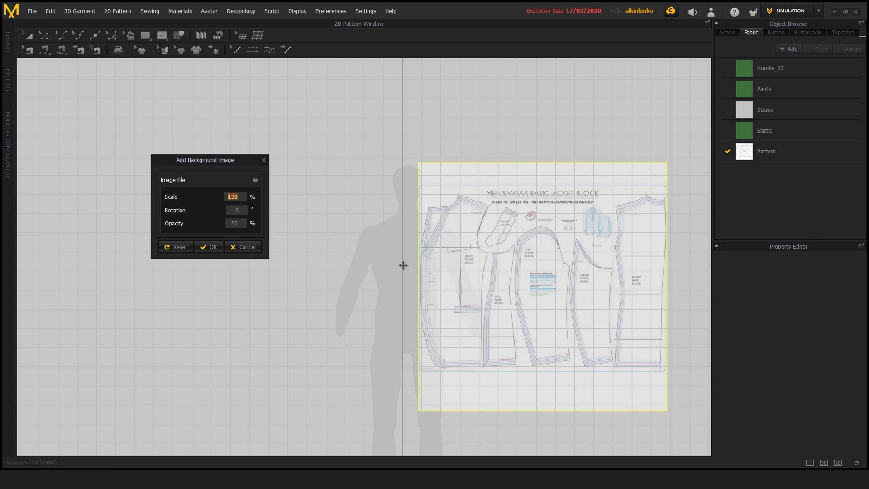
middle_drag(403, 264, 376, 249)
scroll(380, 250, up, 2)
drag(461, 214, 462, 224)
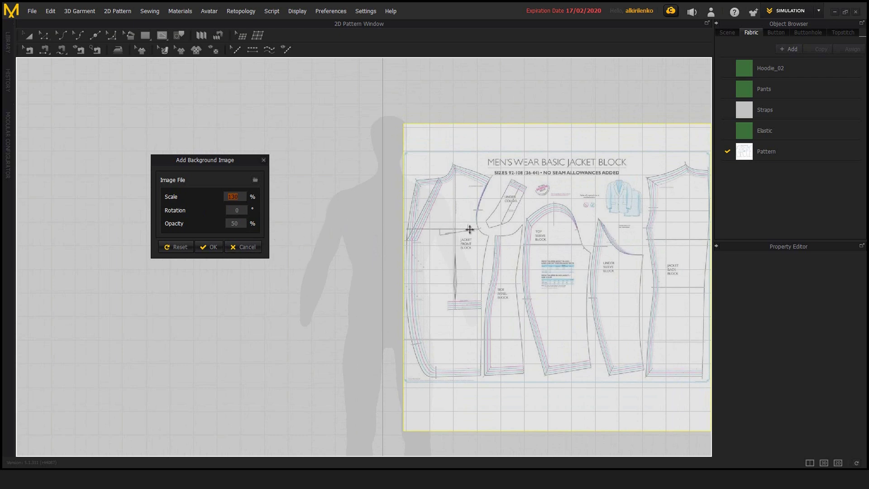
Step: Examine how the rescaled jacket block pieces line up with the avatar silhouette's shoulders and torso
middle_drag(495, 228, 420, 228)
scroll(431, 210, down, 2)
scroll(347, 235, up, 1)
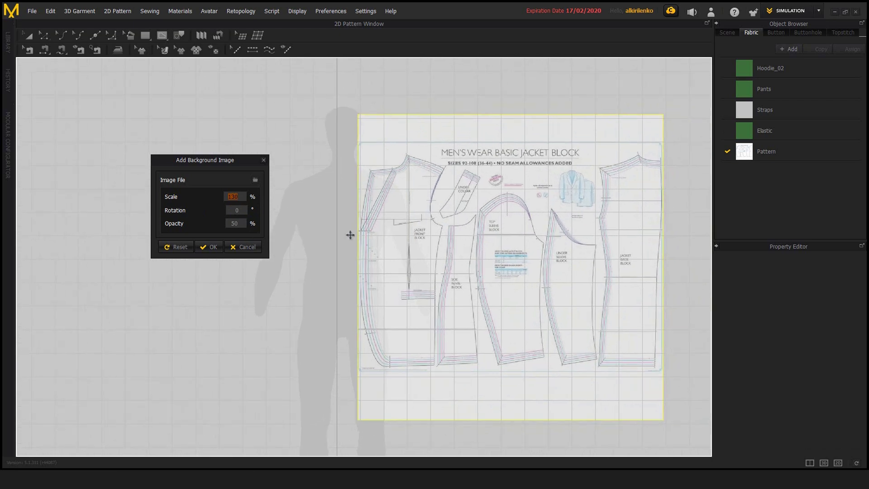
scroll(275, 223, up, 1)
scroll(376, 226, down, 2)
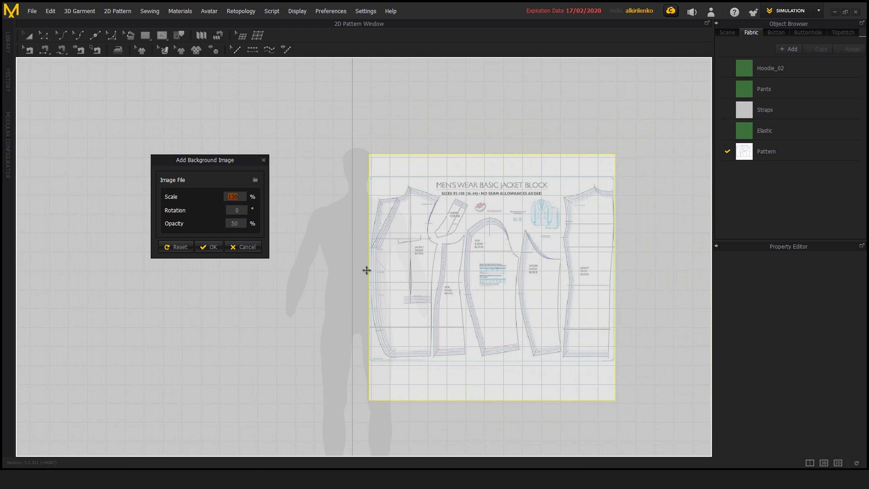
middle_drag(365, 245, 428, 268)
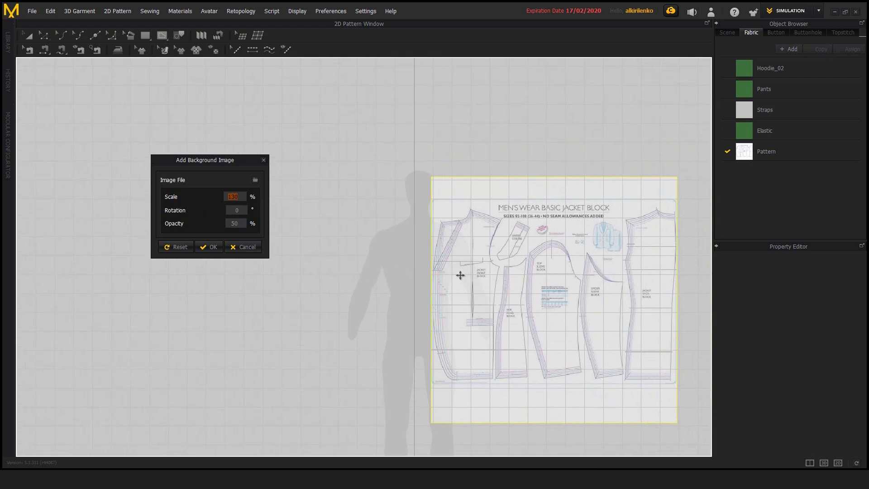
scroll(471, 276, down, 1)
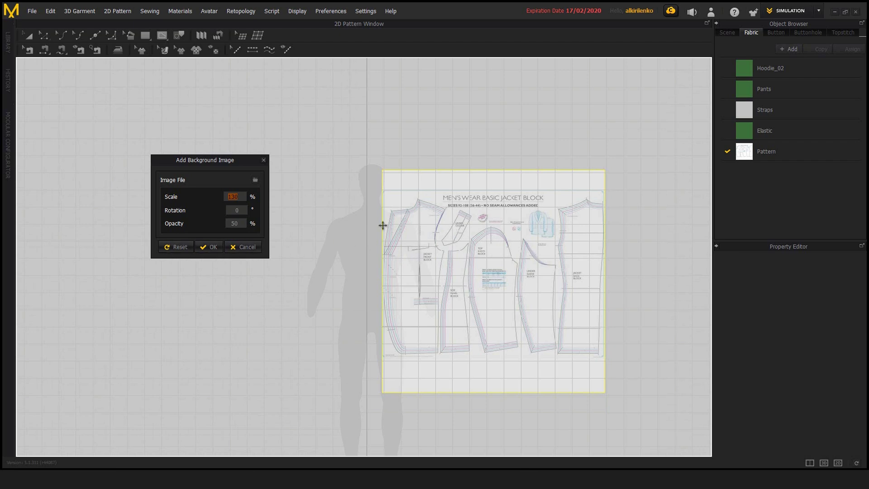
right_drag(460, 258, 457, 242)
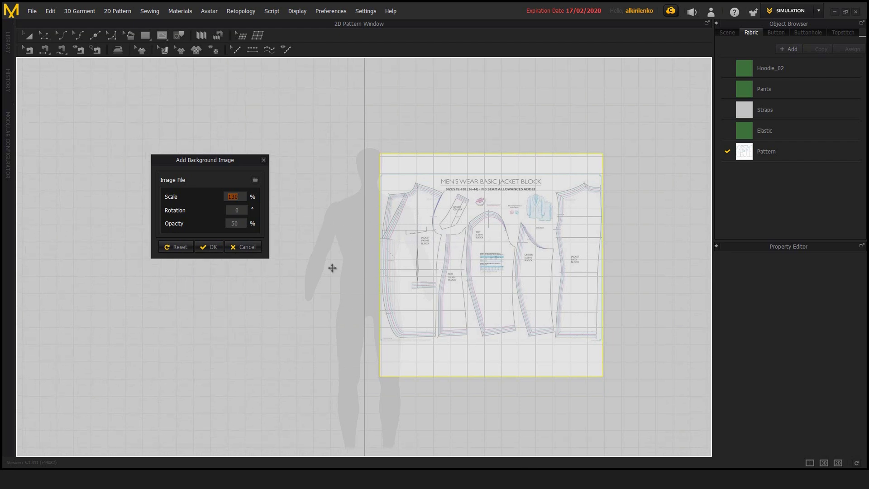
Step: Confirm the background image settings and inspect the placed image behind the green pattern pieces
click(211, 248)
click(492, 254)
scroll(493, 253, down, 5)
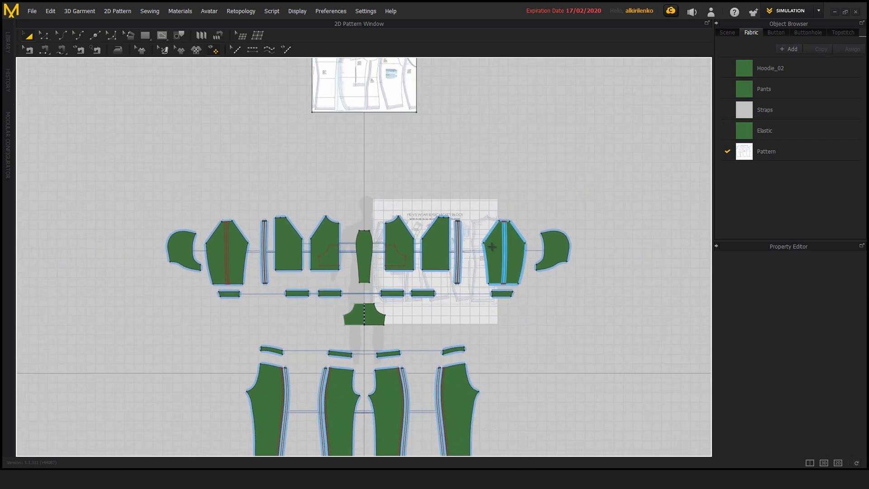
scroll(493, 254, up, 5)
click(463, 262)
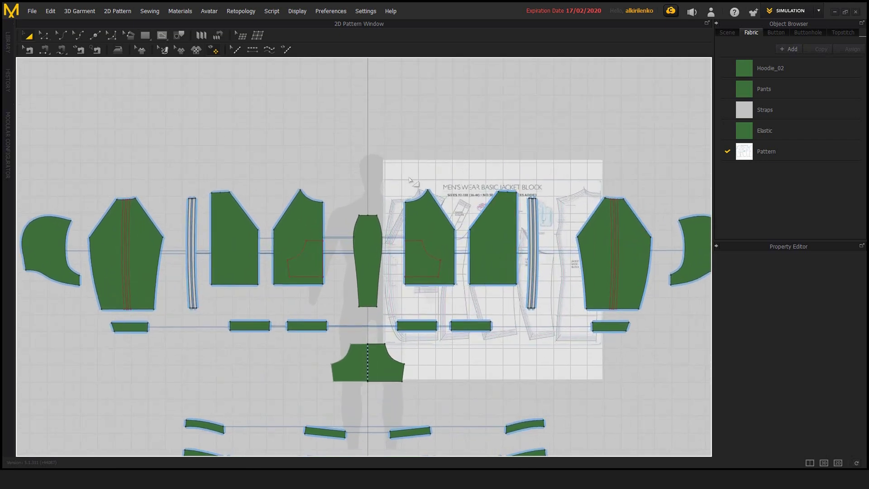
scroll(378, 187, down, 1)
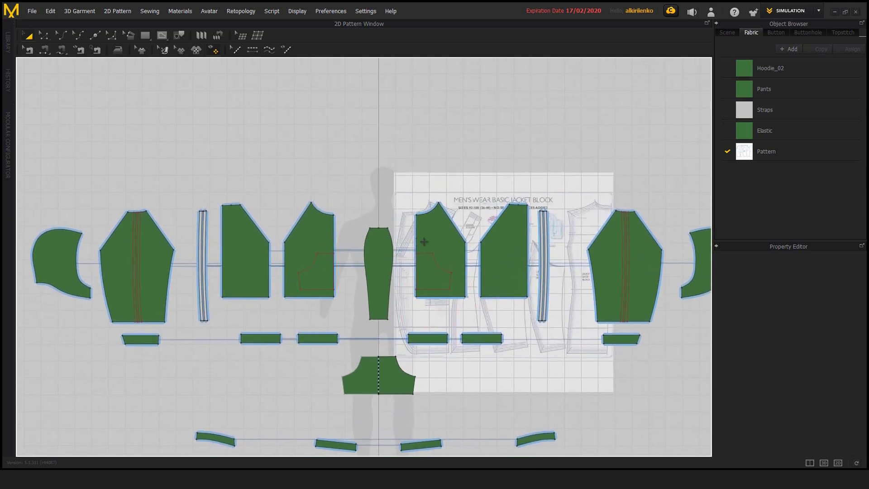
Step: Activate the Edit Texture tool to see through the pattern pieces and examine the jacket block background image beneath them
scroll(393, 177, down, 2)
scroll(403, 184, up, 1)
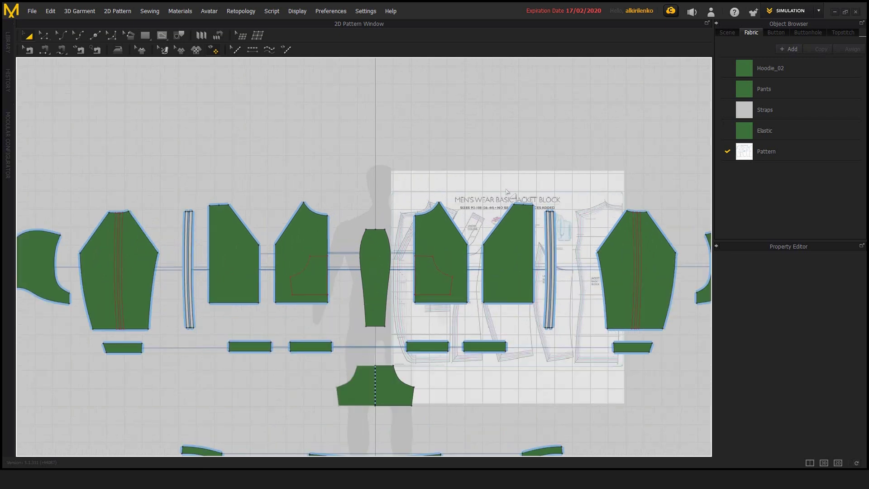
drag(501, 199, 498, 196)
click(164, 50)
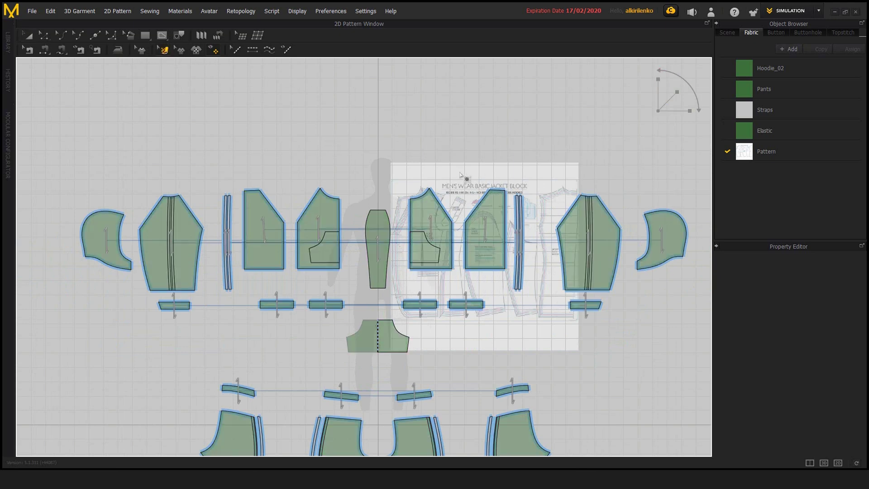
drag(428, 167, 502, 205)
drag(543, 284, 543, 285)
click(475, 170)
middle_drag(386, 158, 359, 163)
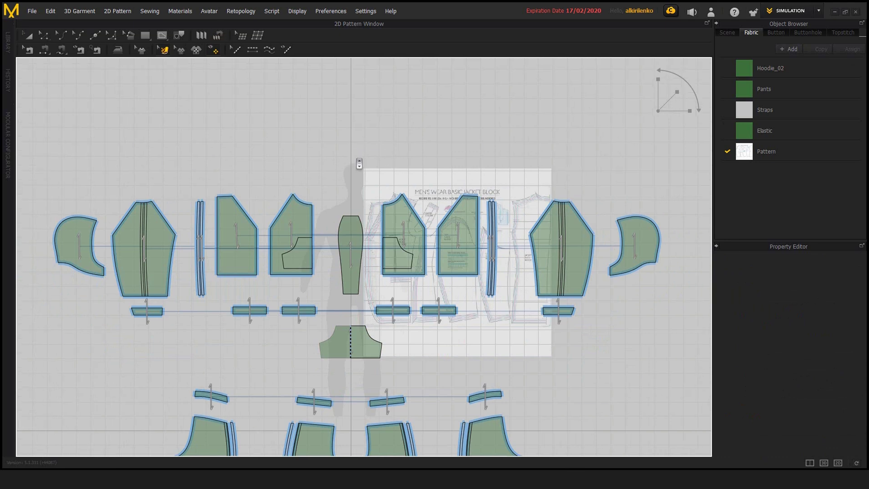
scroll(360, 164, up, 2)
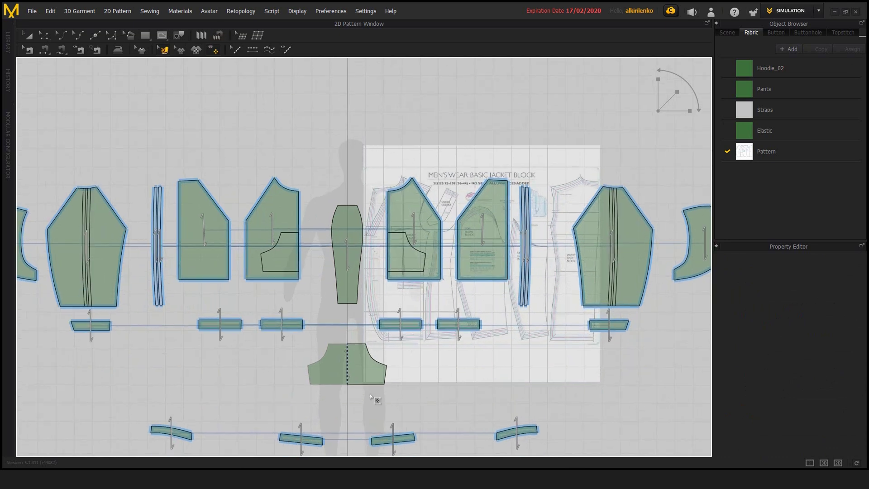
scroll(355, 316, down, 3)
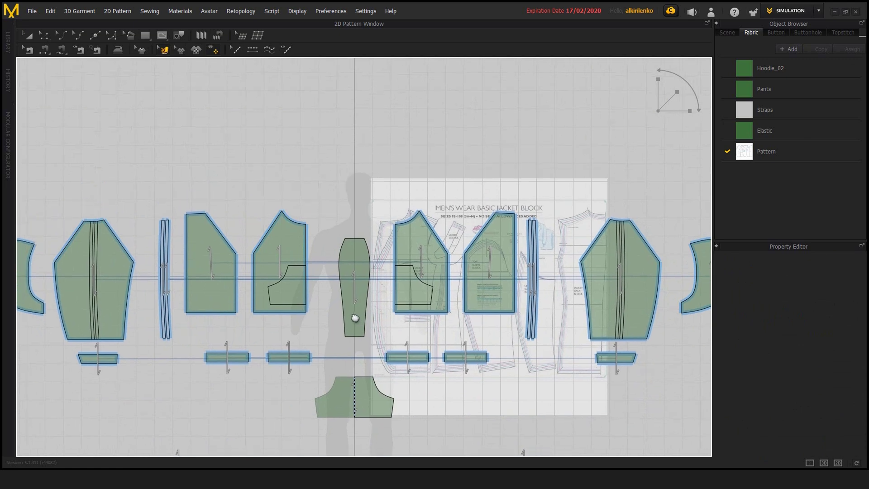
scroll(375, 214, up, 3)
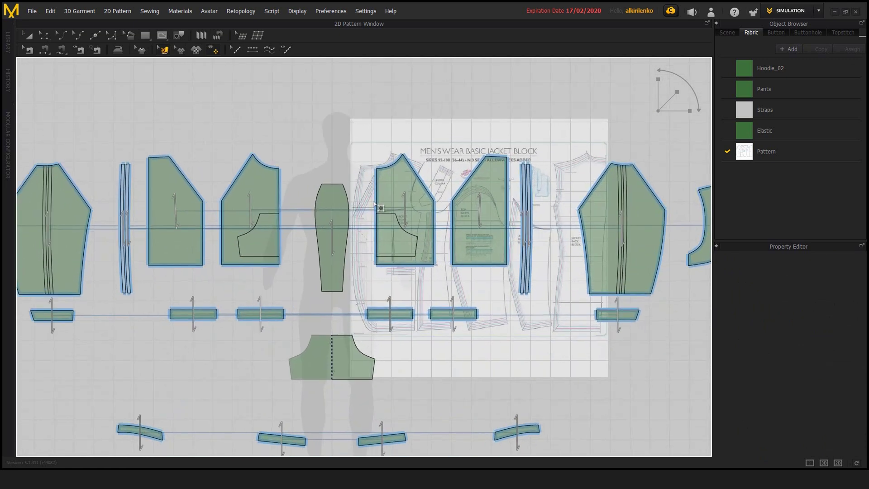
middle_drag(393, 141, 405, 161)
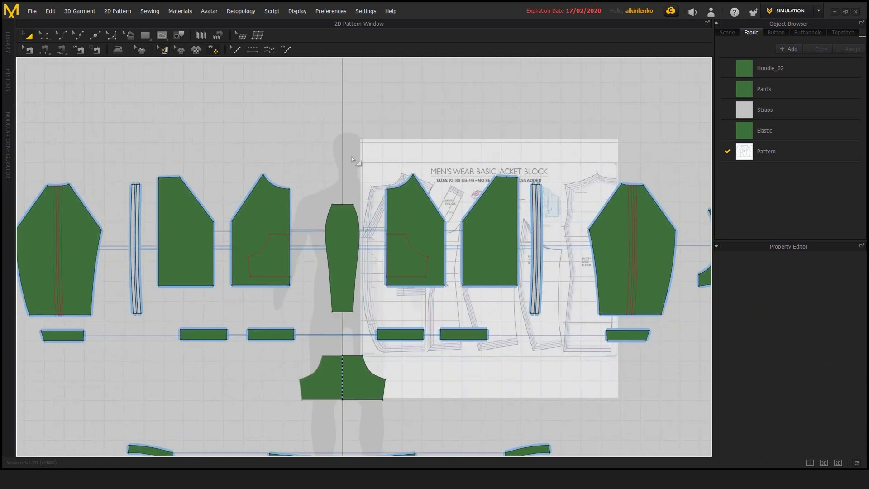
Step: Reopen the background image settings, move the jacket block image to the left of the avatar silhouette and confirm the placement
middle_drag(412, 308, 436, 313)
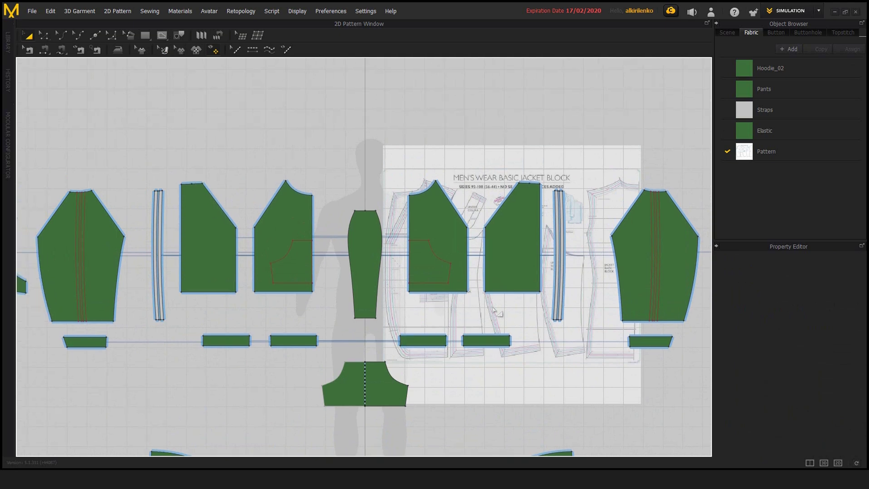
middle_drag(497, 313, 454, 313)
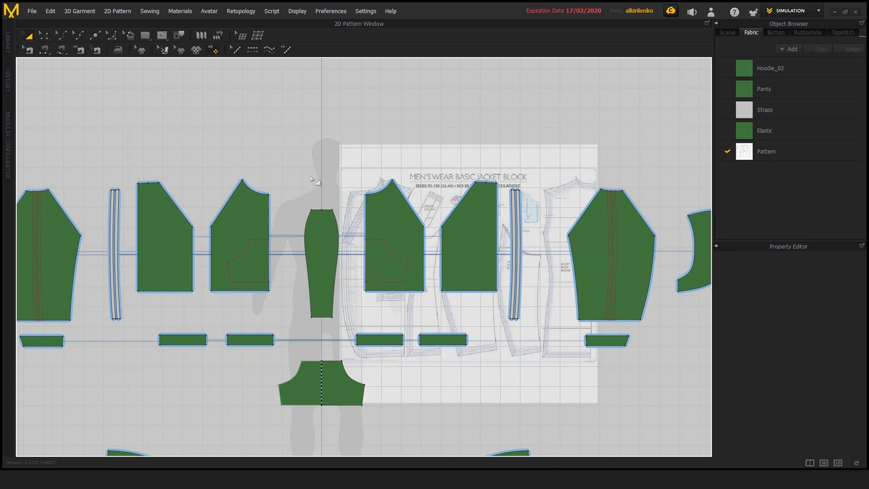
right_click(309, 99)
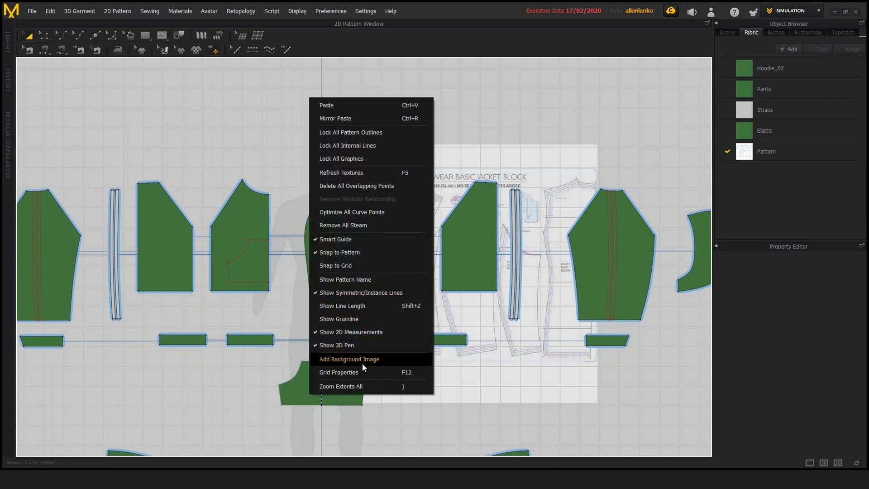
click(345, 359)
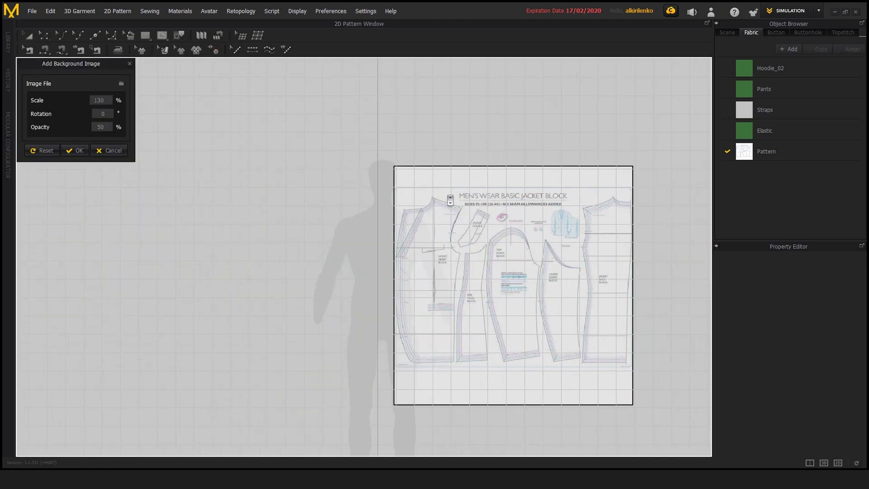
scroll(351, 283, down, 3)
scroll(375, 235, up, 3)
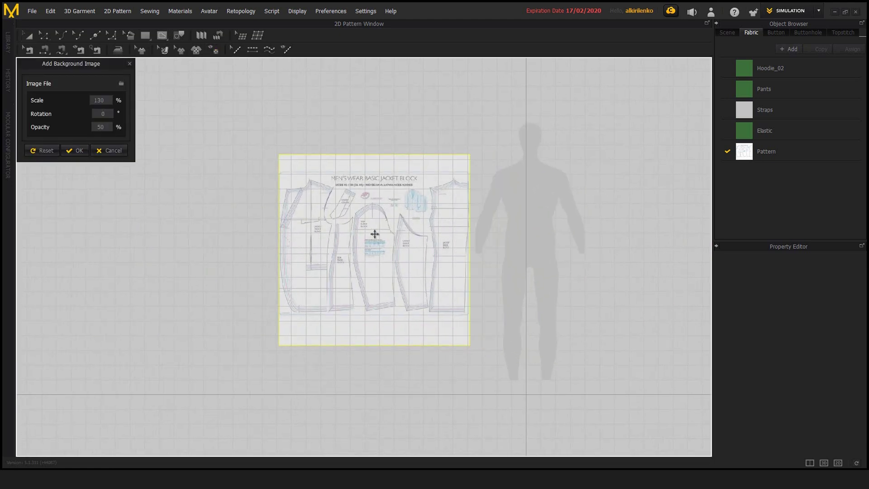
click(377, 200)
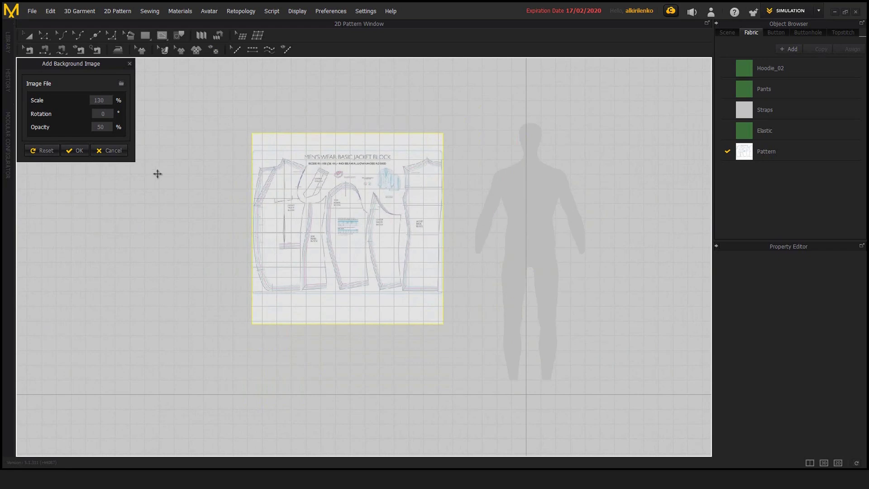
click(75, 151)
scroll(435, 191, up, 3)
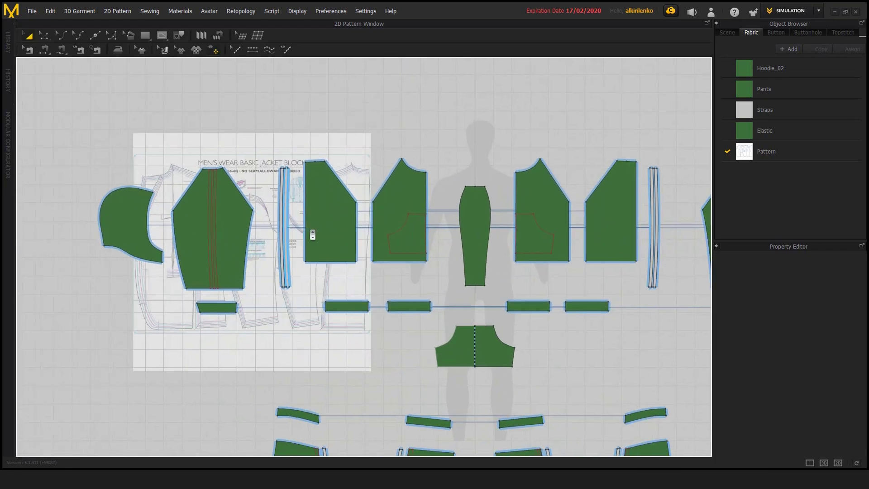
Step: Trace a rough five-point polygon piece over the jacket front block, about 251 mm wide at the hem and 576 mm along the straight side
middle_drag(294, 275, 411, 268)
scroll(297, 196, up, 2)
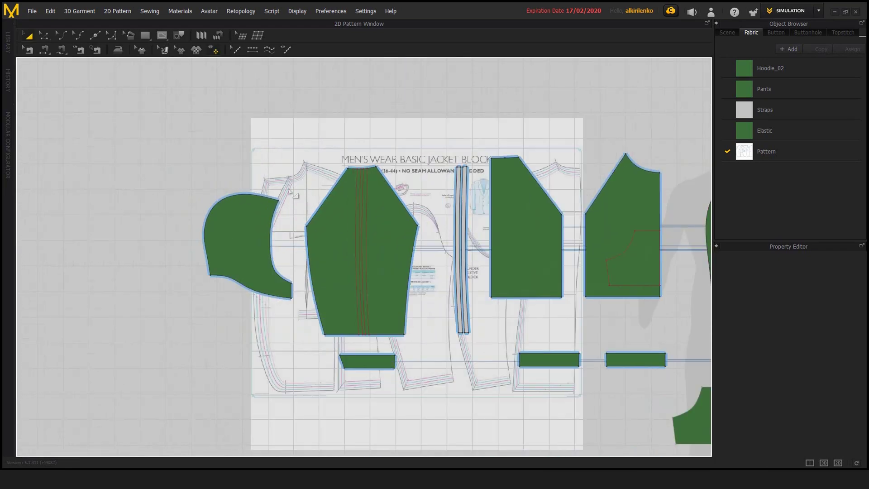
scroll(290, 193, down, 3)
scroll(332, 223, up, 2)
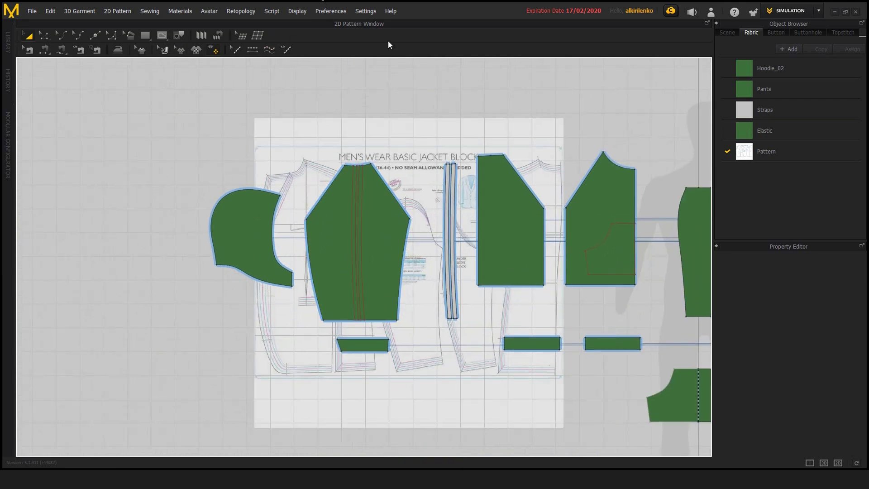
click(145, 35)
click(150, 51)
click(307, 164)
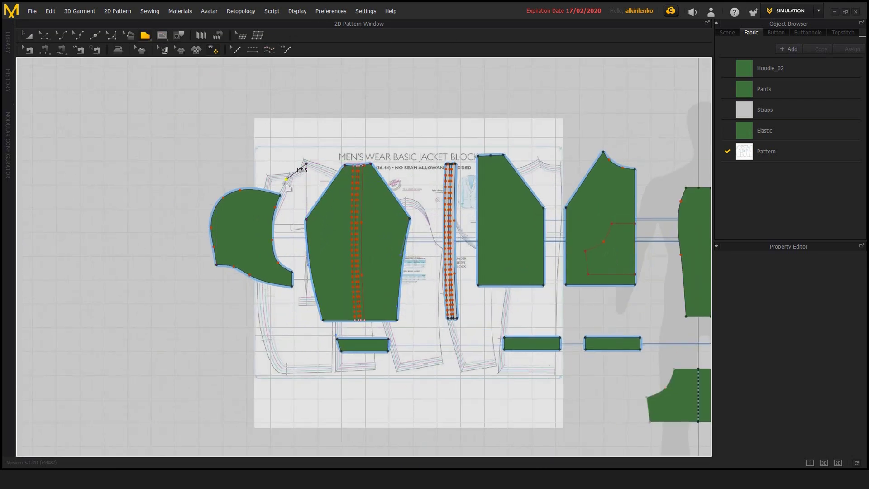
click(292, 175)
click(271, 369)
click(330, 369)
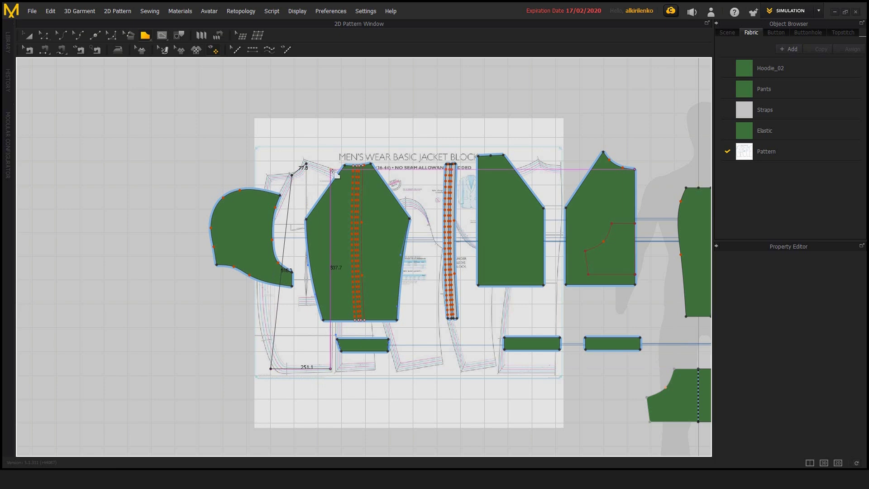
click(333, 160)
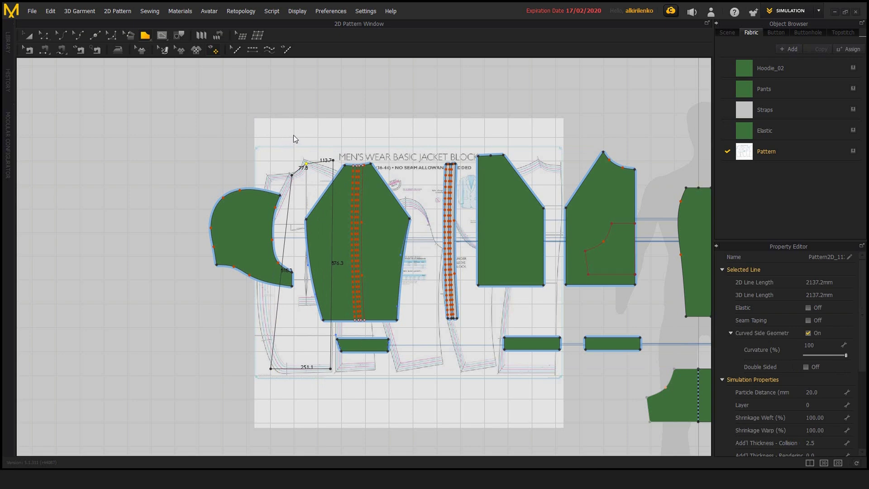
key(Return)
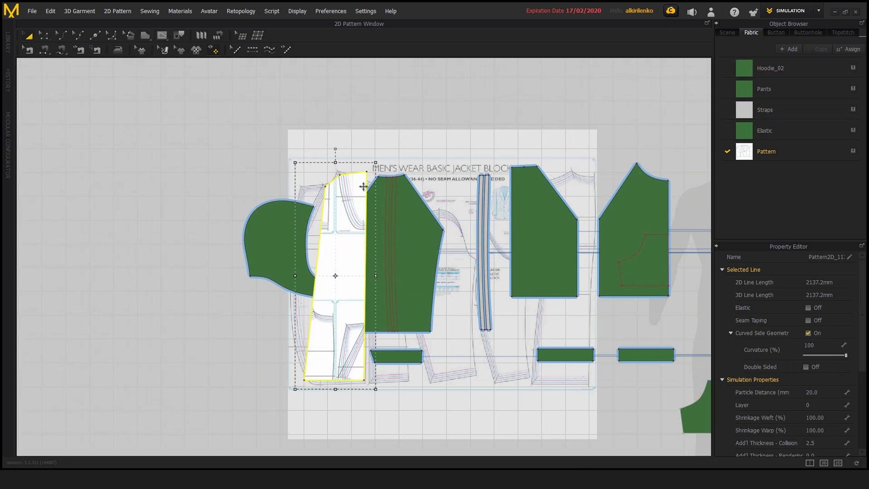
Step: Assign the Hoodie_02 fabric to the traced piece and move its upper outer corner point out to the front block's shoulder tip
key(z)
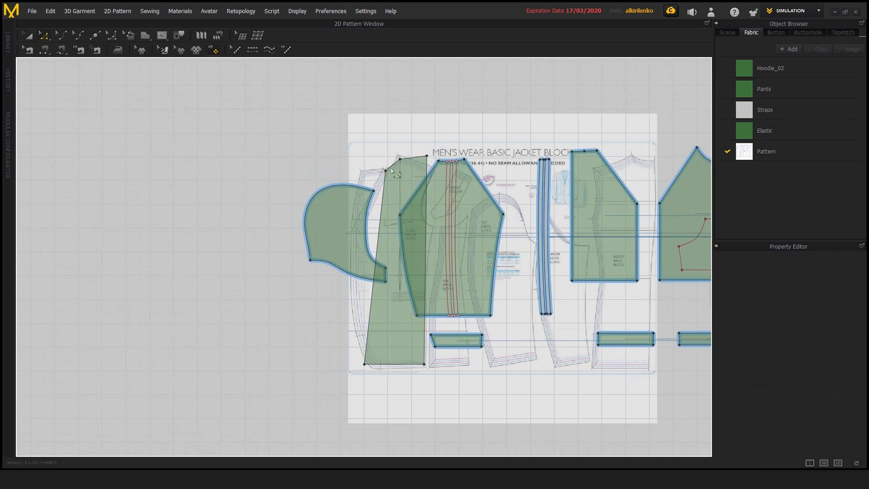
scroll(390, 174, up, 5)
scroll(380, 167, down, 2)
click(388, 180)
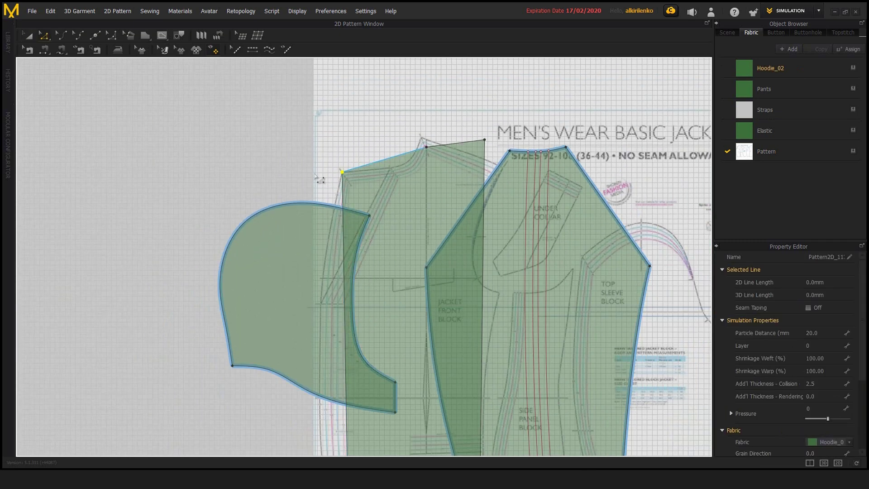
scroll(272, 135, down, 1)
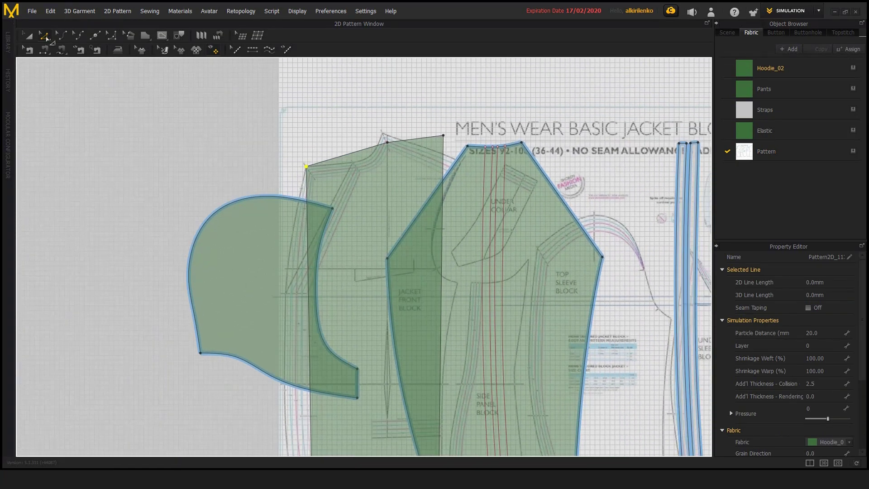
scroll(384, 278, down, 2)
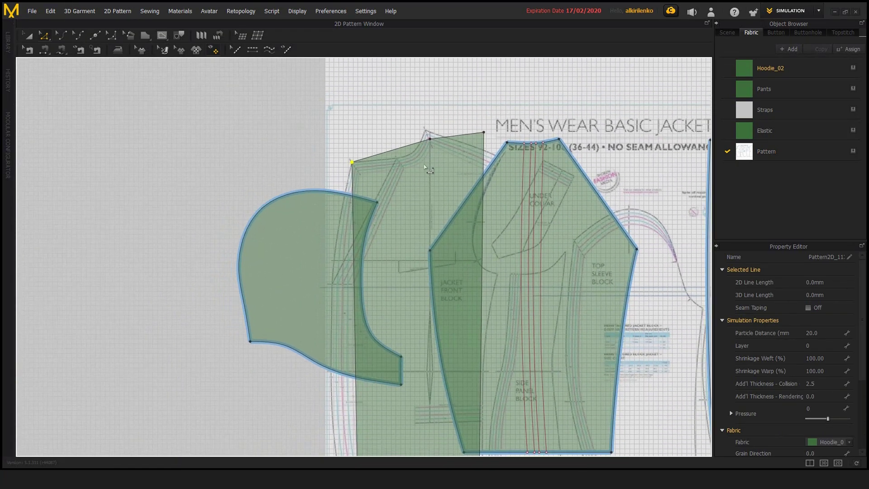
Step: Return to the Transform Pattern tool, deselect the traced piece and inspect how it covers the background image beside the other pieces
key(a)
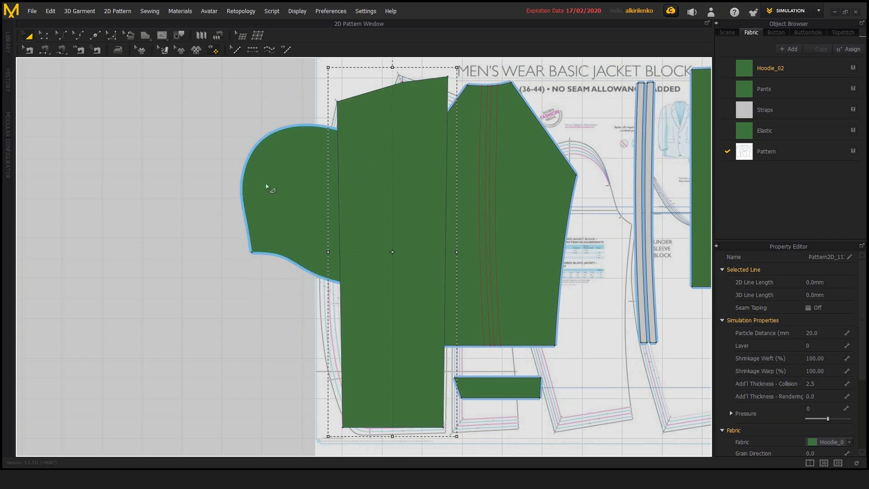
scroll(357, 254, down, 2)
click(357, 249)
click(264, 332)
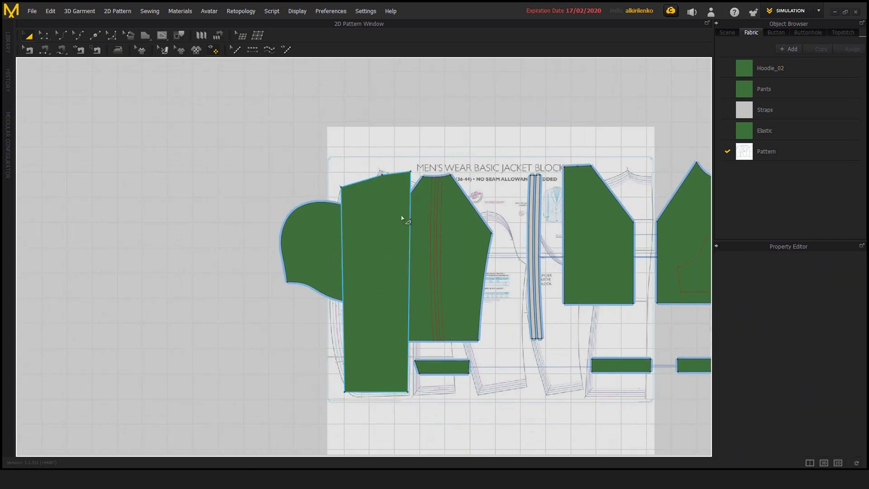
scroll(335, 227, down, 4)
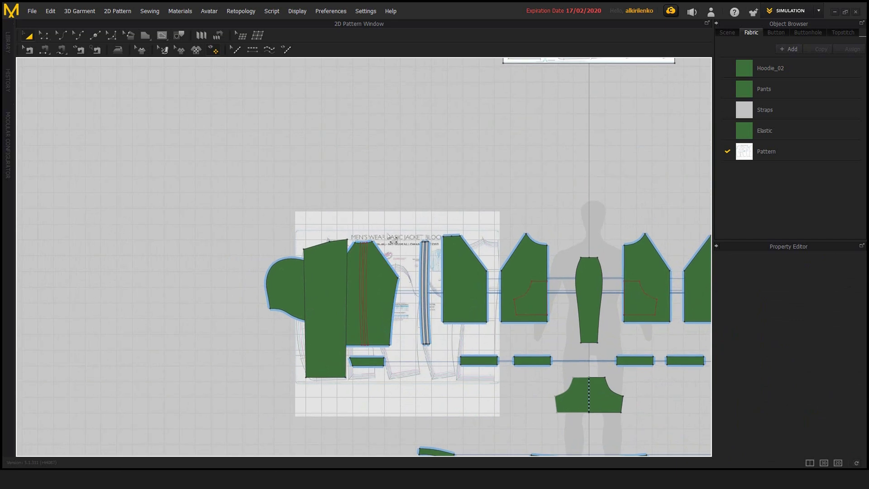
middle_drag(388, 231, 269, 379)
middle_drag(278, 301, 419, 177)
scroll(377, 261, up, 3)
middle_drag(349, 264, 385, 232)
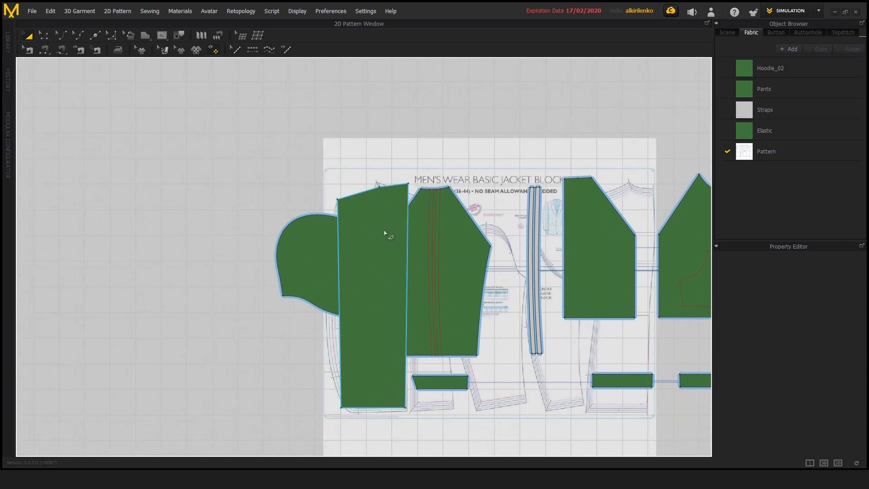
scroll(381, 256, up, 2)
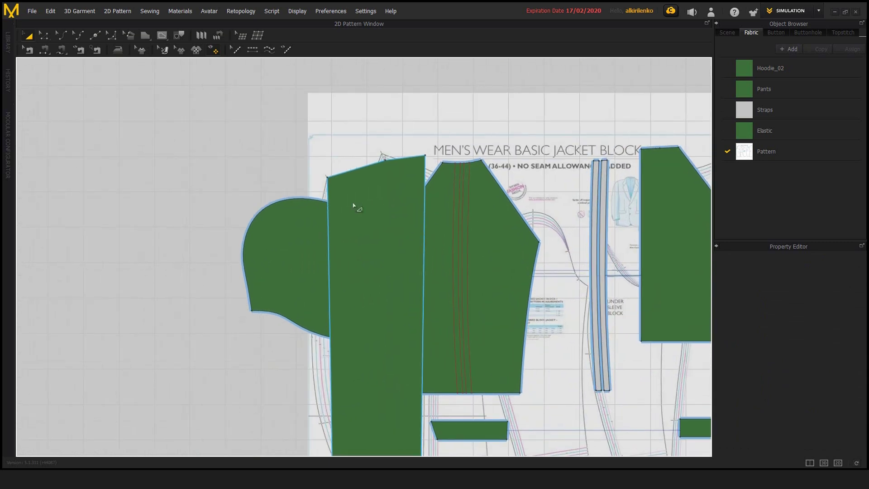
Step: Compare the traced piece against the front block drawing in the translucent Edit Pattern view and the opaque Transform Pattern view
key(x)
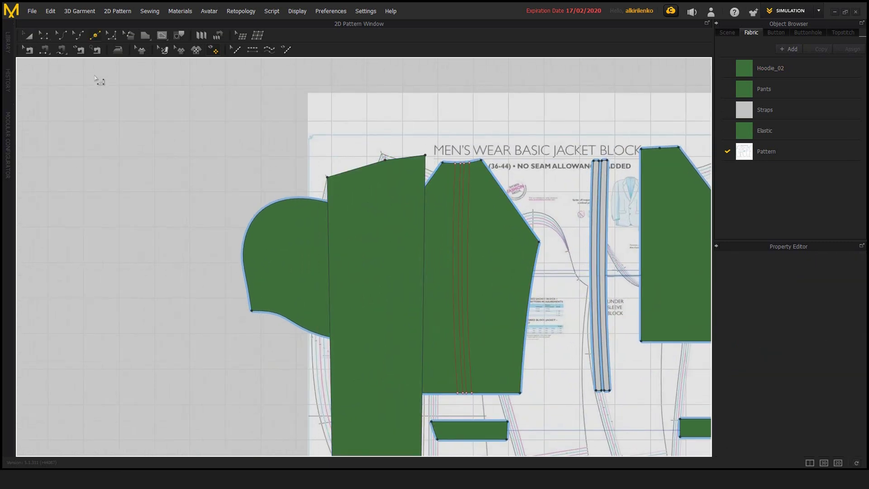
key(z)
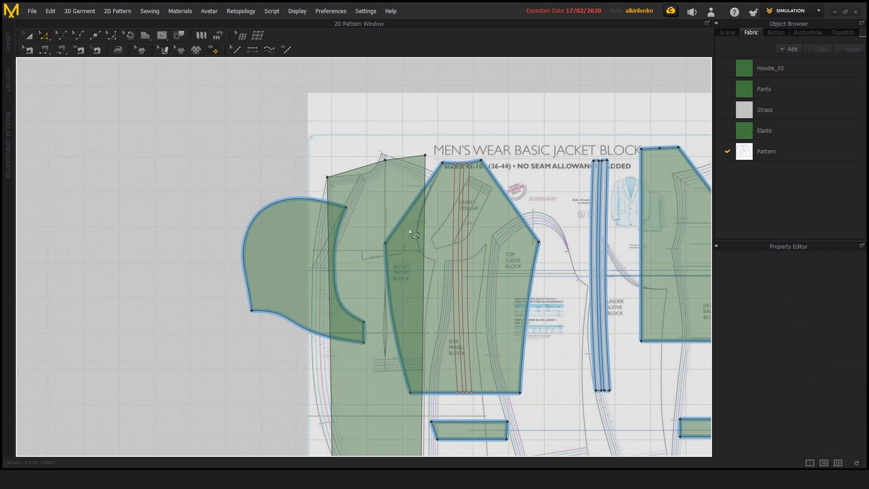
middle_drag(410, 230, 448, 199)
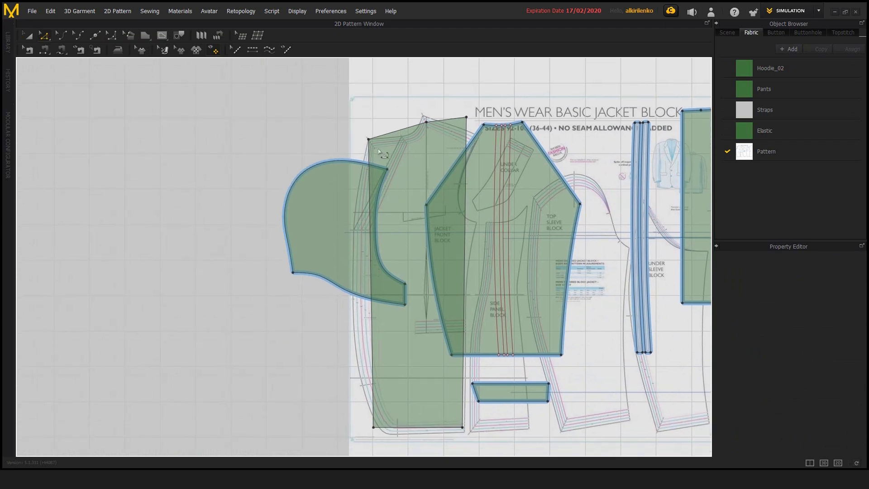
middle_drag(380, 154, 356, 191)
key(a)
middle_drag(363, 134, 435, 165)
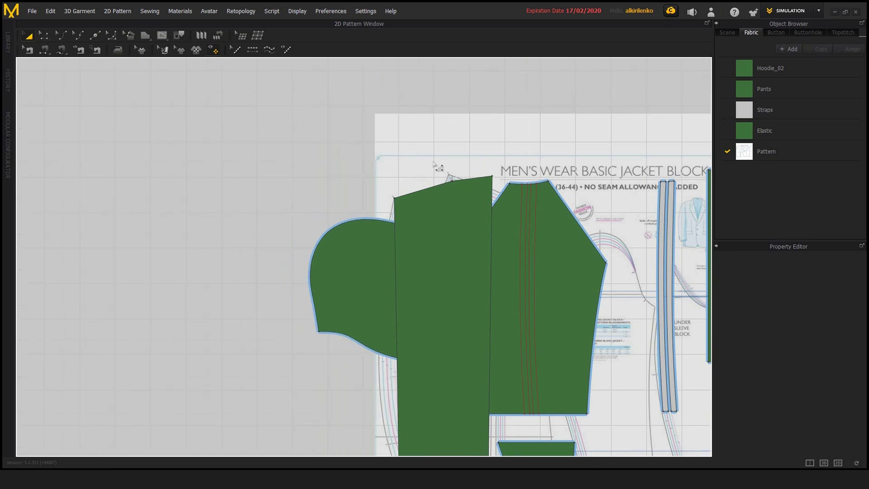
middle_drag(456, 200, 409, 168)
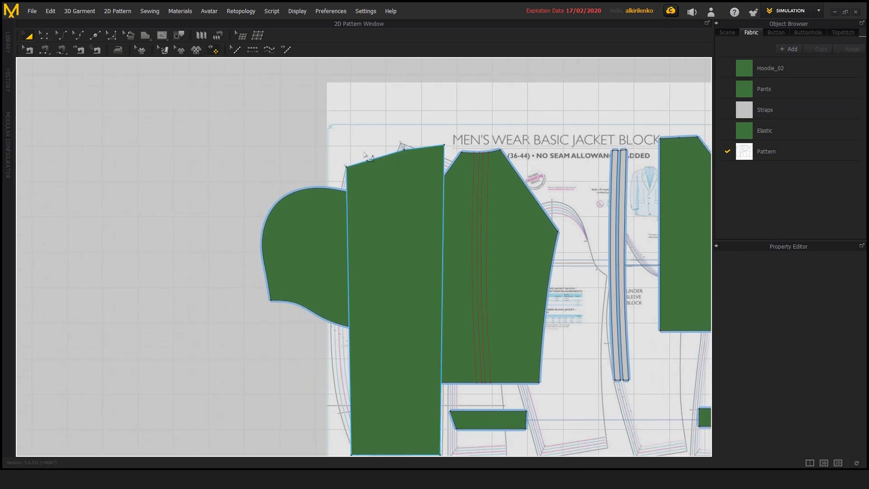
click(365, 156)
click(289, 147)
middle_drag(350, 150, 381, 196)
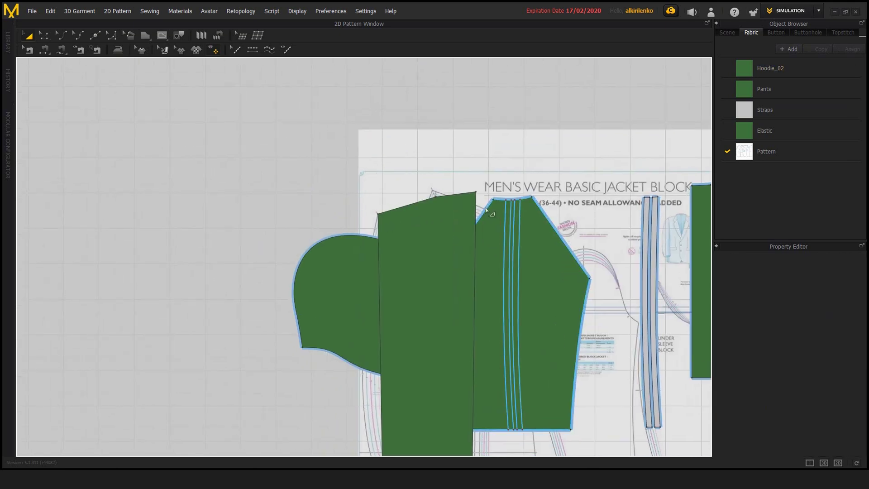
Step: Reduce the Hoodie_02 fabric's opacity to 44 so the pattern drawing shows through the garment pieces
middle_drag(487, 210, 459, 192)
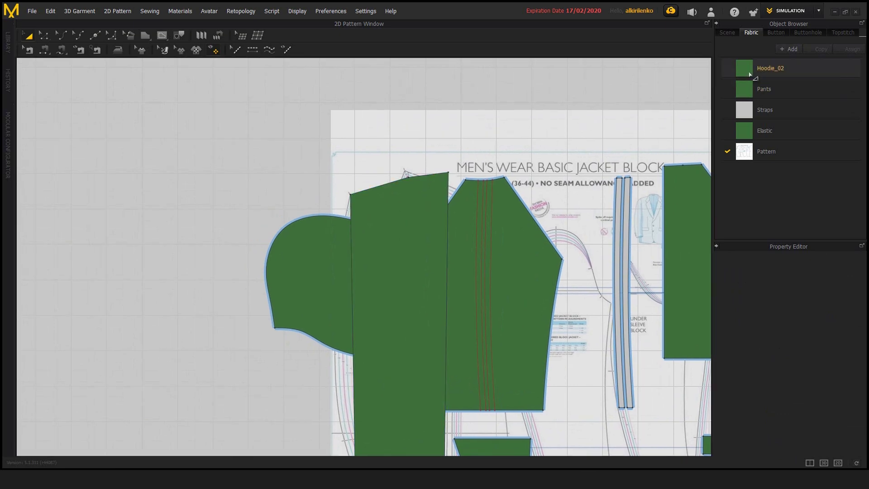
click(750, 75)
scroll(609, 120, down, 2)
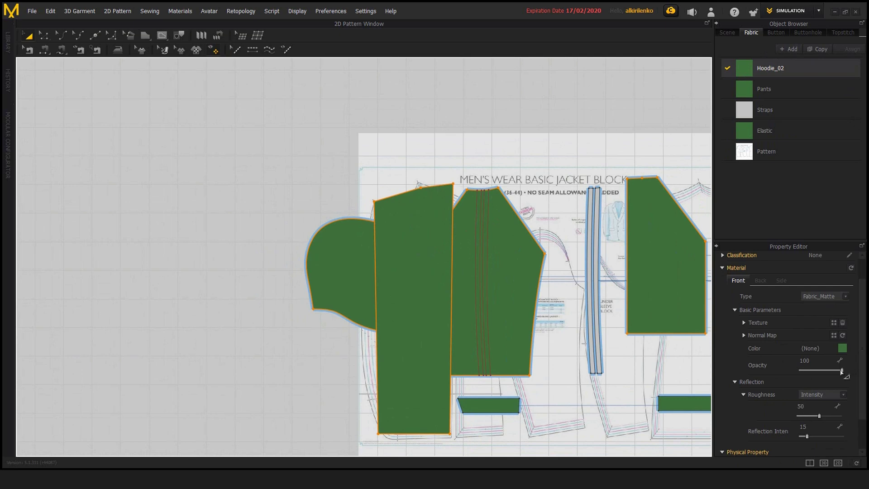
drag(844, 373, 822, 374)
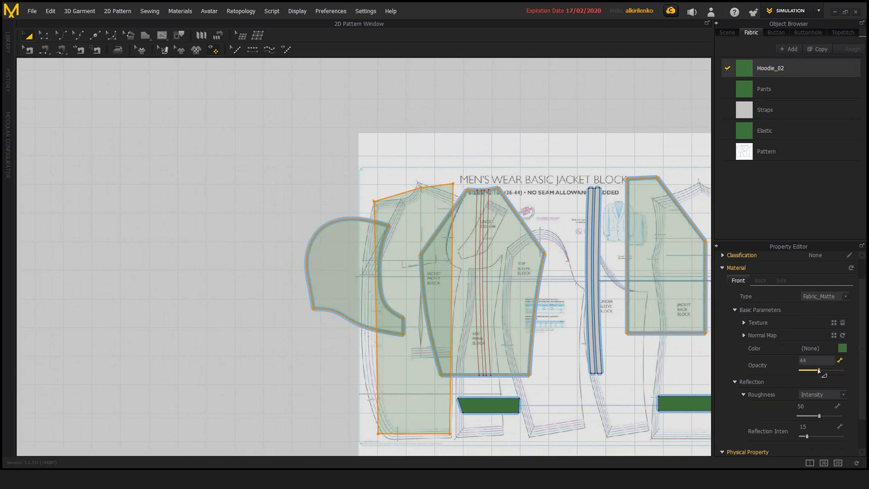
Step: Bend the traced piece's long outer edge into a curve about 825 mm long that follows the jacket front block's edge
scroll(326, 186, up, 3)
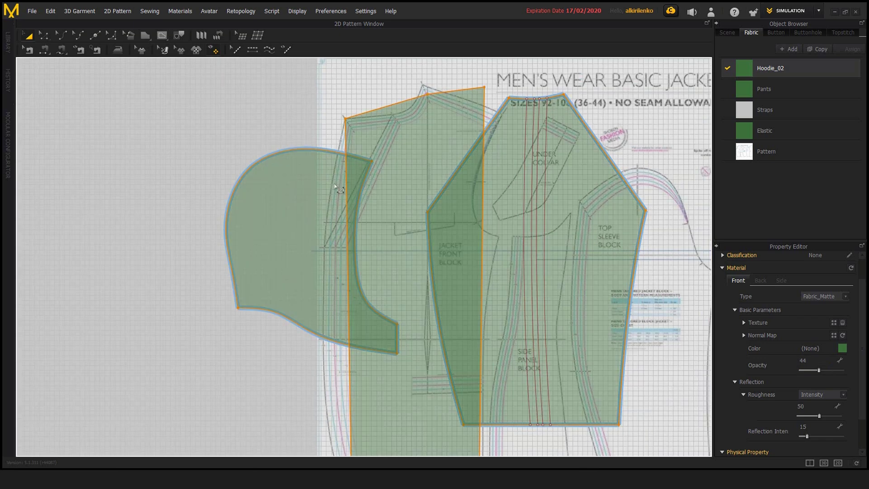
click(298, 99)
right_drag(298, 99, 301, 140)
click(349, 171)
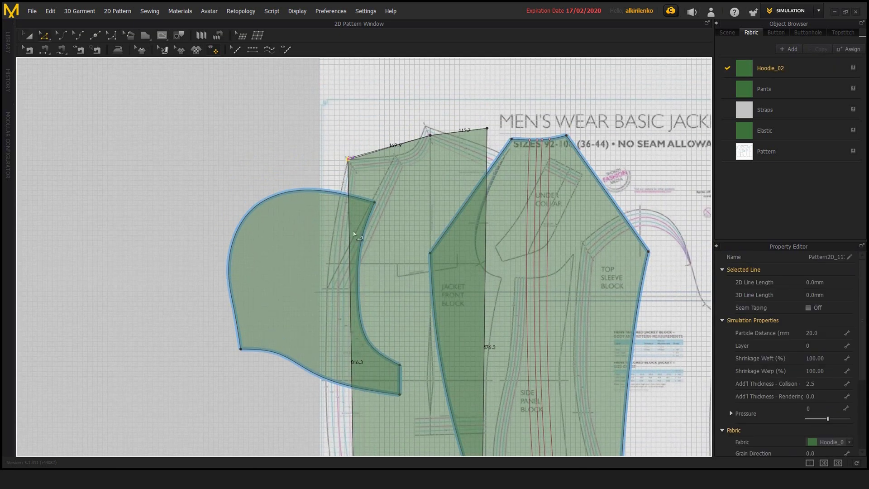
right_drag(358, 273, 378, 197)
drag(362, 322, 356, 313)
drag(241, 313, 242, 313)
scroll(388, 307, down, 1)
middle_drag(413, 315, 400, 240)
scroll(393, 267, up, 3)
key(z)
middle_drag(496, 355, 433, 359)
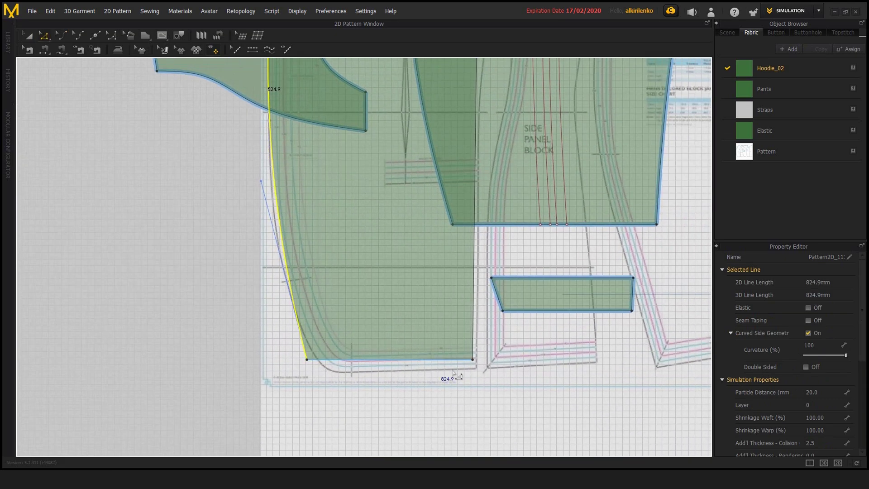
Step: Move the traced piece's lower inner corner down to the block's hem corner and its upper inner corner down to the shoulder line
drag(470, 358, 478, 368)
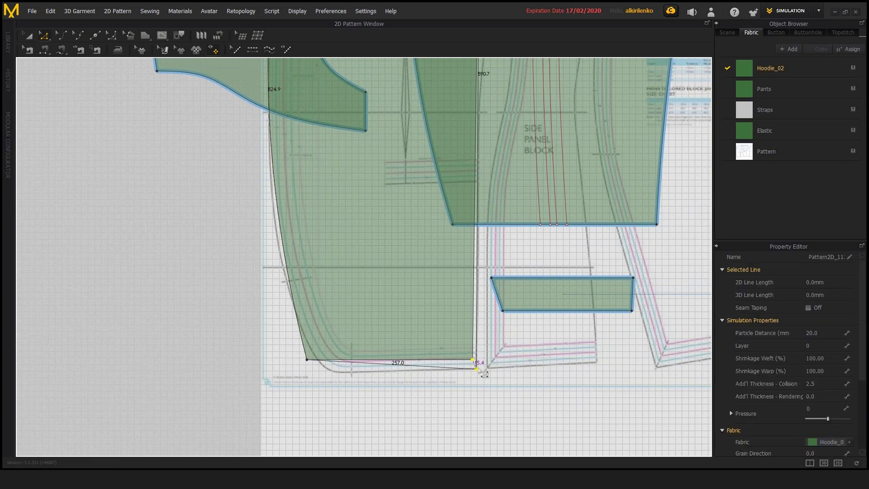
click(488, 384)
scroll(461, 286, down, 4)
scroll(461, 286, down, 2)
middle_drag(464, 259, 435, 303)
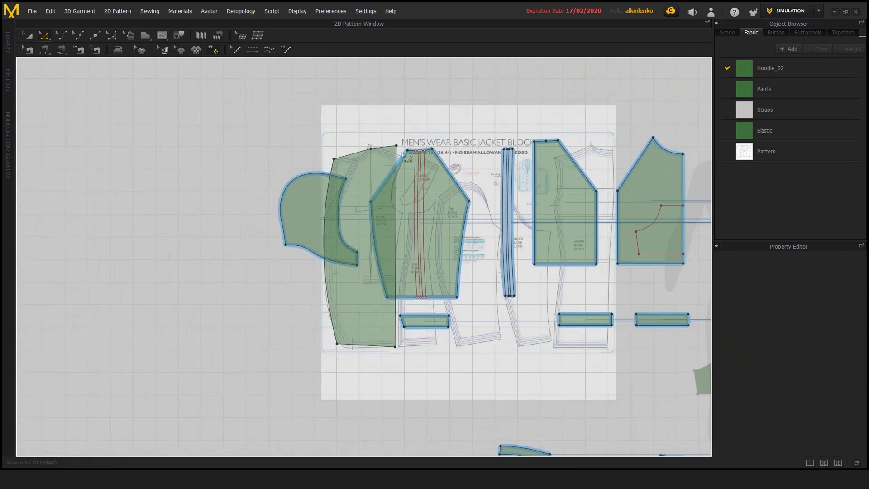
drag(392, 142, 401, 159)
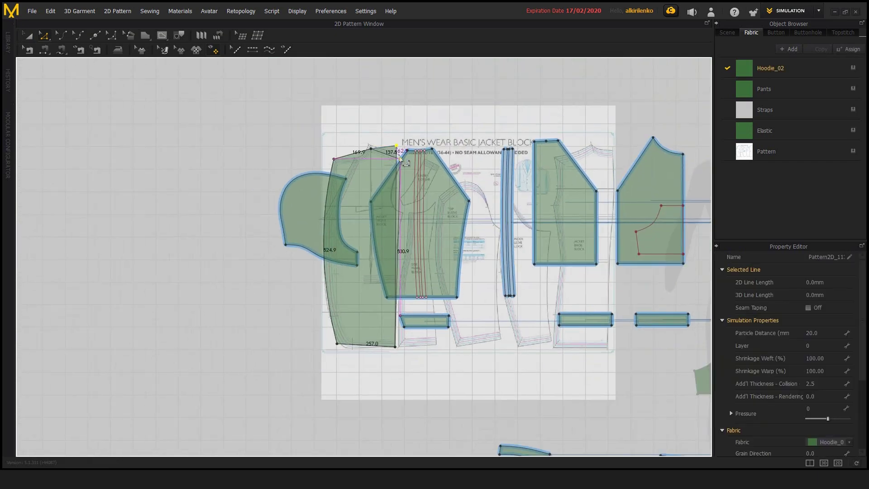
click(411, 126)
scroll(412, 127, down, 4)
middle_drag(386, 133, 372, 161)
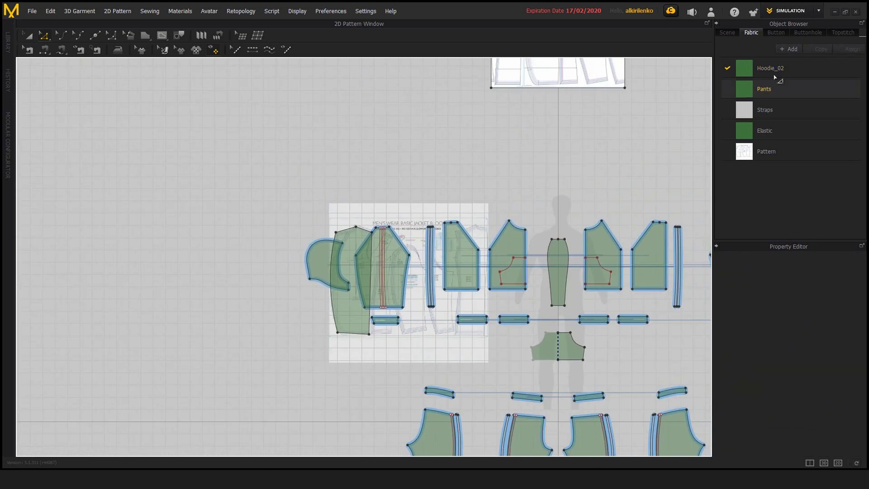
Step: Set the Hoodie_02 fabric's opacity back to 100, return to the Transform Pattern tool and deselect everything
click(753, 72)
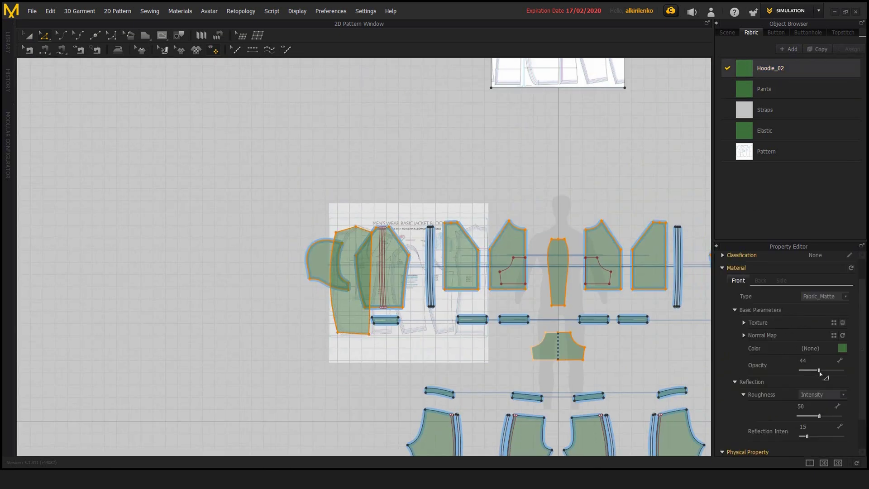
drag(820, 371, 864, 375)
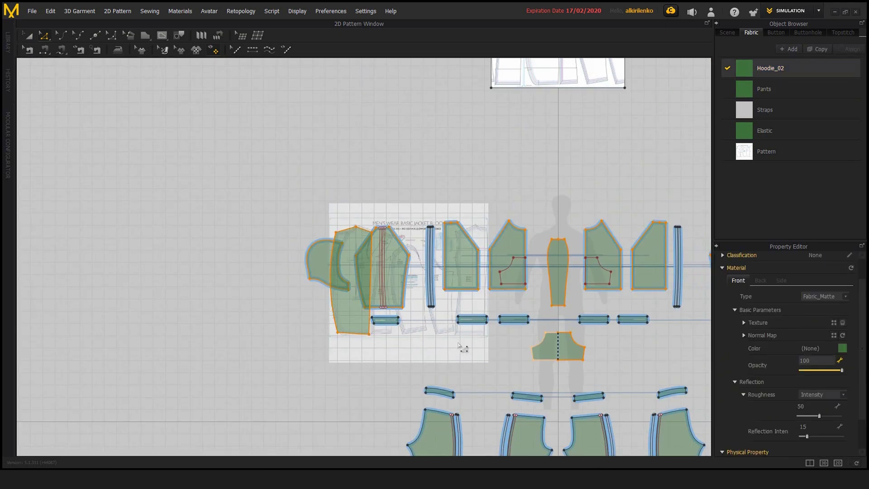
click(753, 74)
middle_drag(474, 170, 408, 160)
scroll(489, 175, up, 2)
key(a)
click(446, 162)
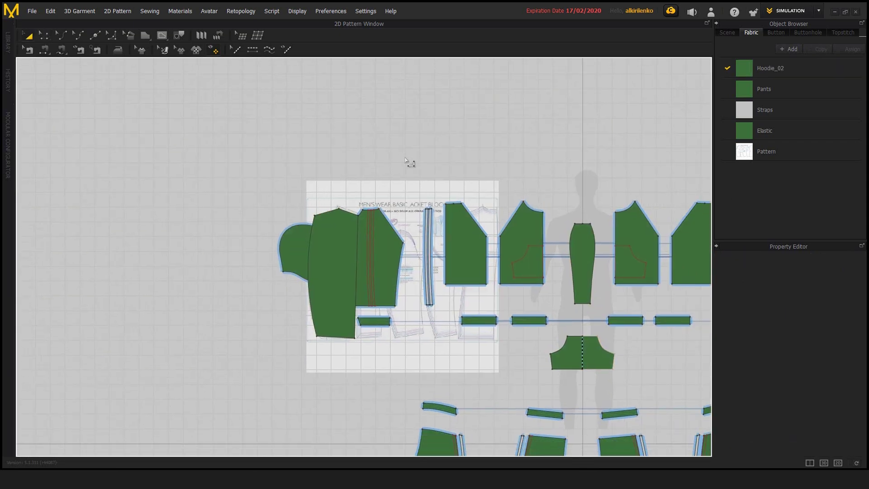
Step: Reset the background image settings to remove the jacket pattern reference from the 2D window
scroll(409, 166, up, 2)
scroll(411, 168, down, 4)
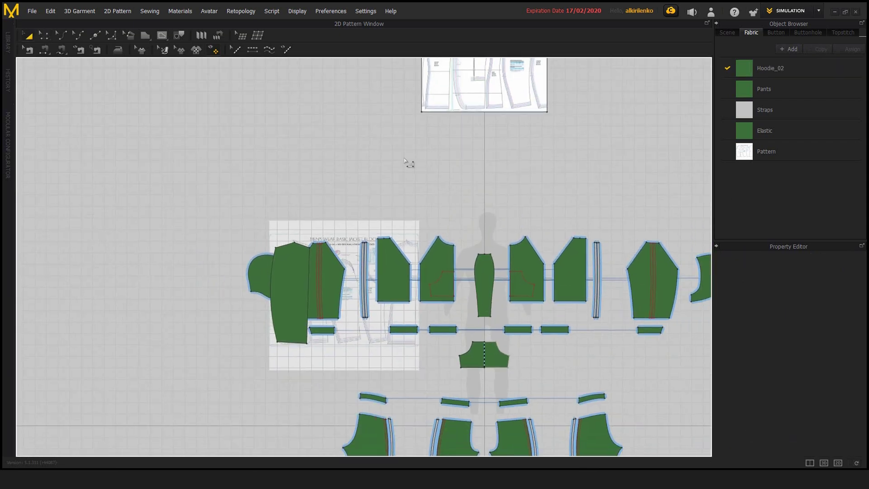
right_click(402, 161)
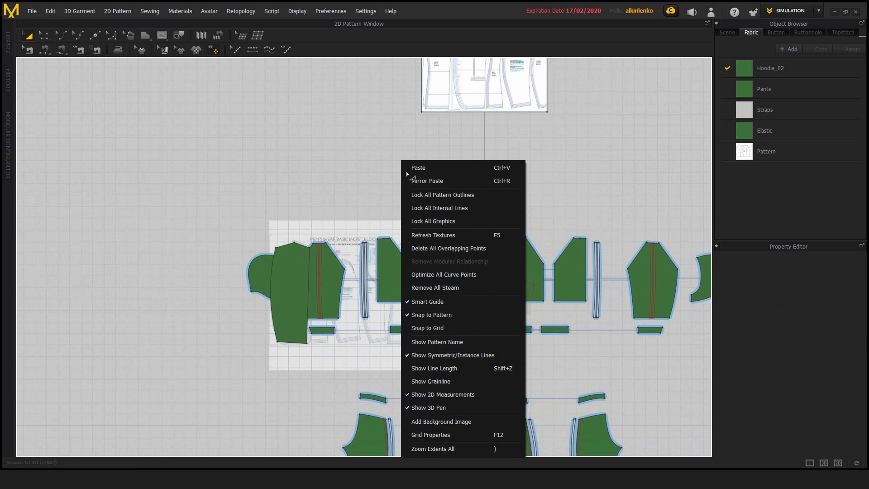
click(448, 423)
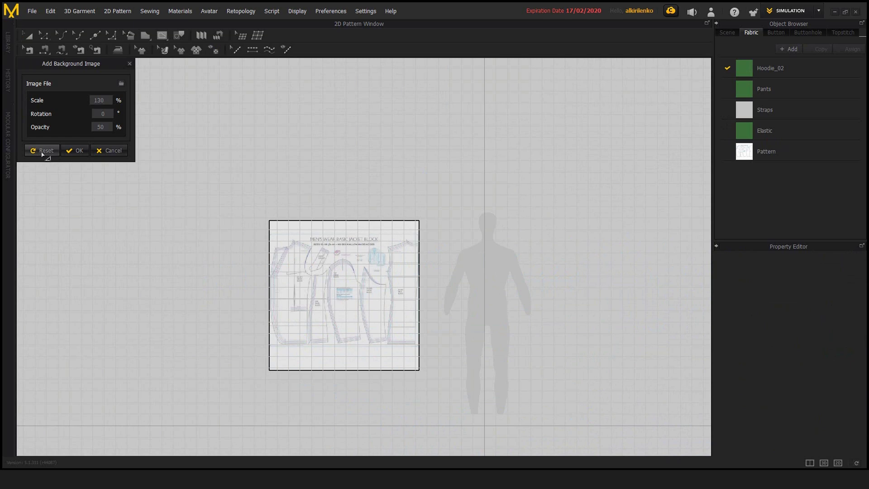
click(48, 153)
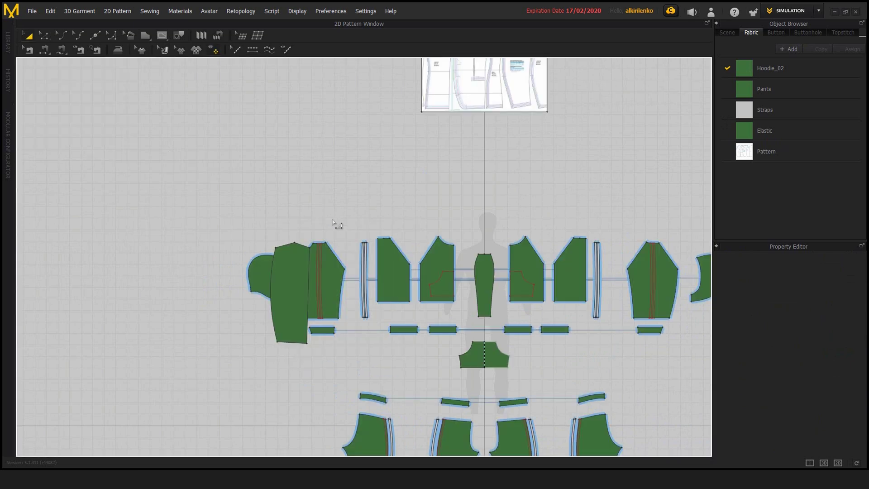
Step: Look over the full layout of garment pieces around the avatar silhouette and locate the separate pattern image piece
right_drag(336, 225, 290, 196)
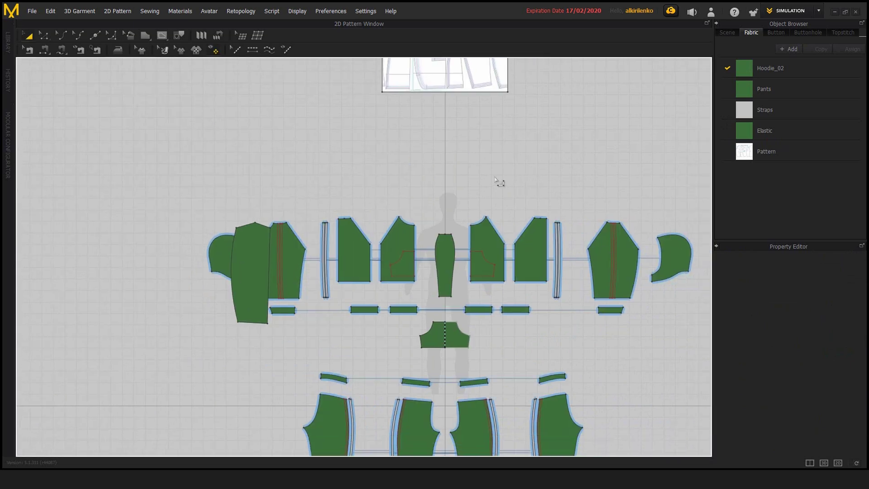
right_drag(596, 316, 568, 286)
middle_drag(568, 286, 544, 232)
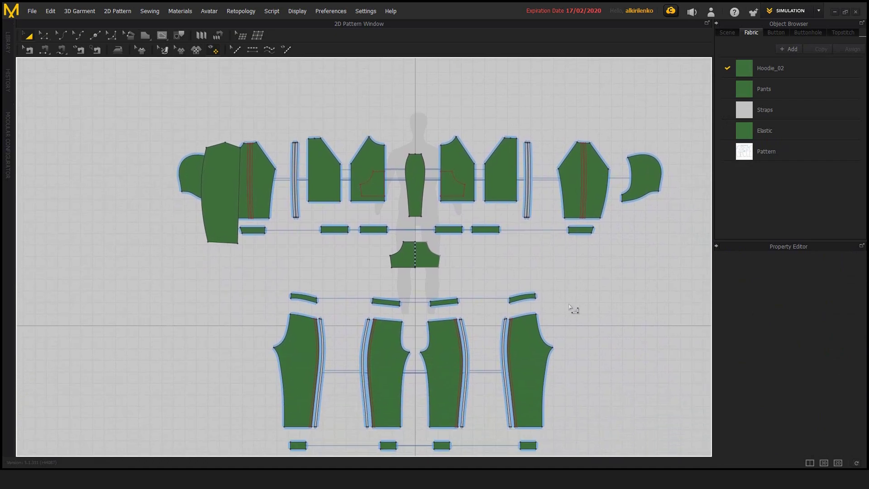
scroll(584, 306, down, 2)
middle_drag(596, 302, 594, 285)
scroll(595, 284, up, 1)
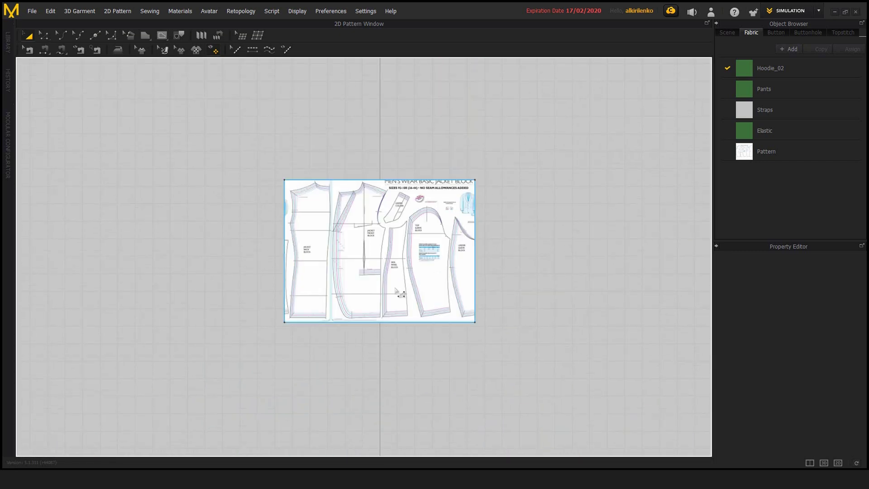
Step: Load the black-and-white portrait photo from the Desktop as a graphic and place it over the jacket back block on the pattern image piece
scroll(365, 257, up, 2)
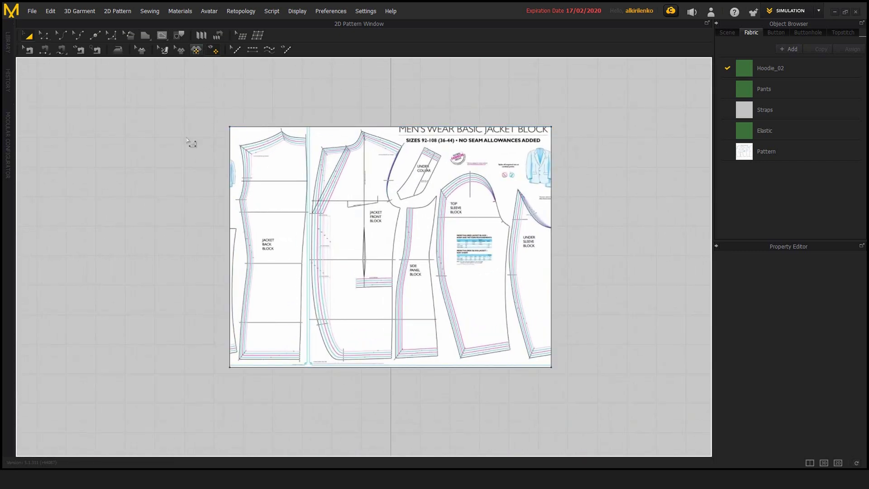
middle_drag(195, 71, 202, 78)
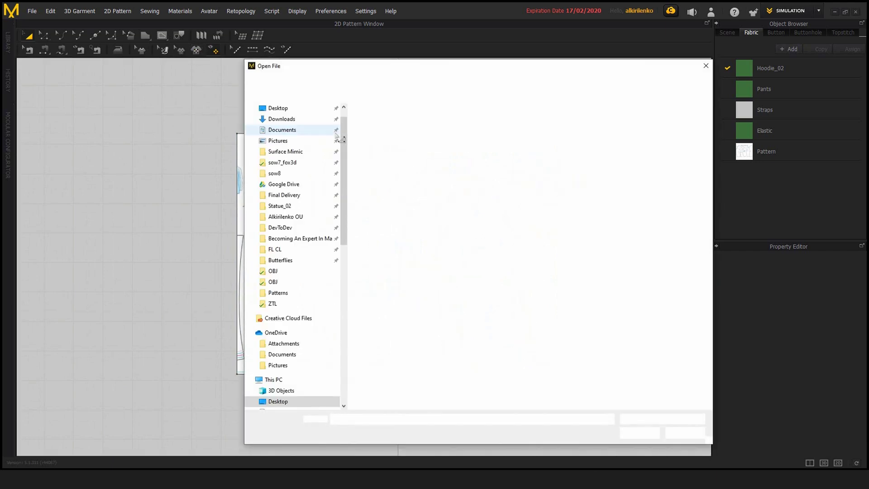
drag(472, 68, 450, 66)
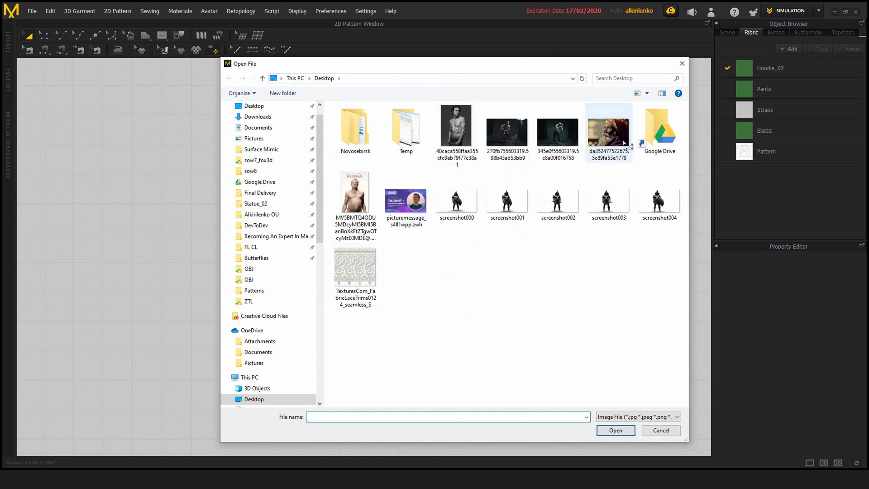
click(455, 133)
double_click(455, 133)
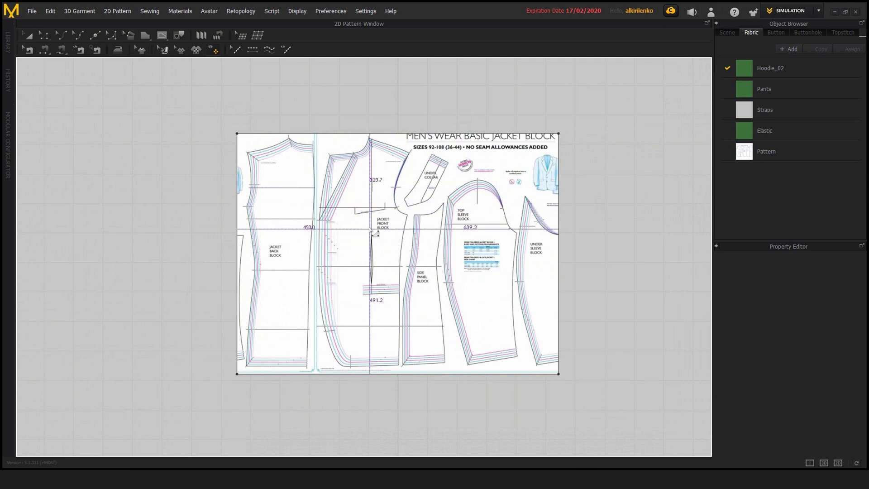
click(321, 176)
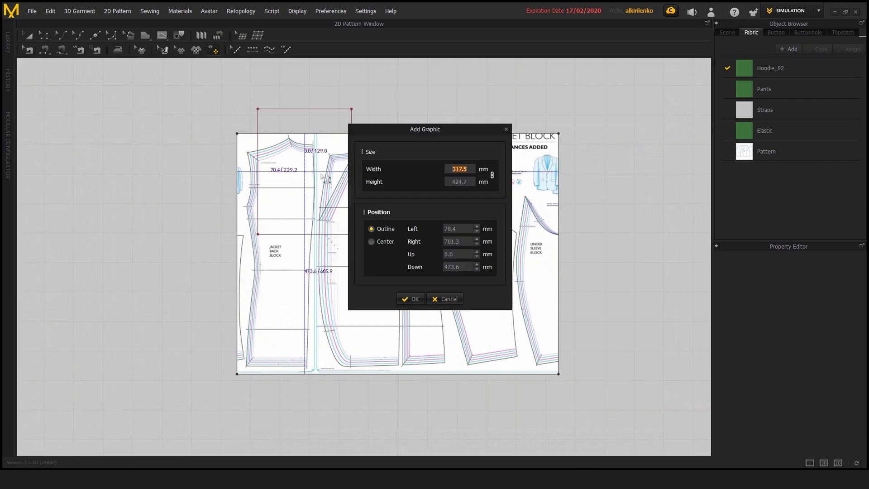
Step: Compare the Outline and Center position options, then add the graphic at 317.5 by 424.7 mm with Center chosen
drag(433, 134, 486, 171)
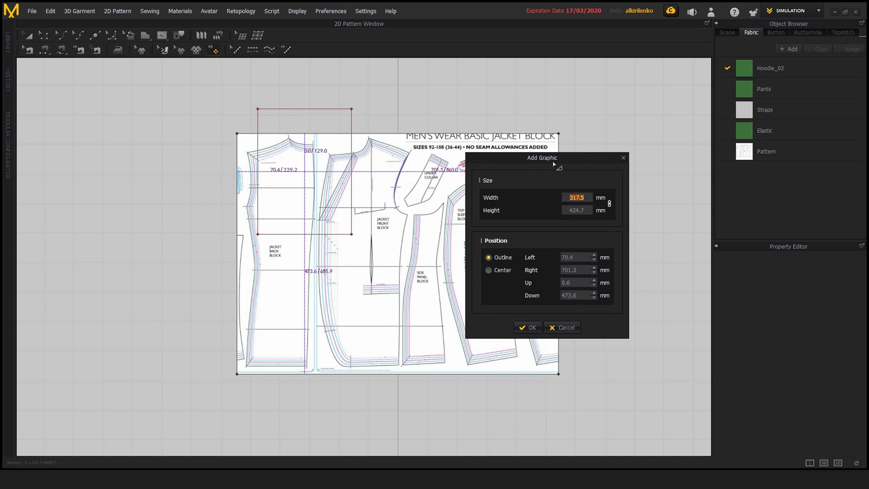
mouse_move(554, 164)
mouse_down()
mouse_move(638, 168)
mouse_move(633, 151)
mouse_move(551, 164)
mouse_up()
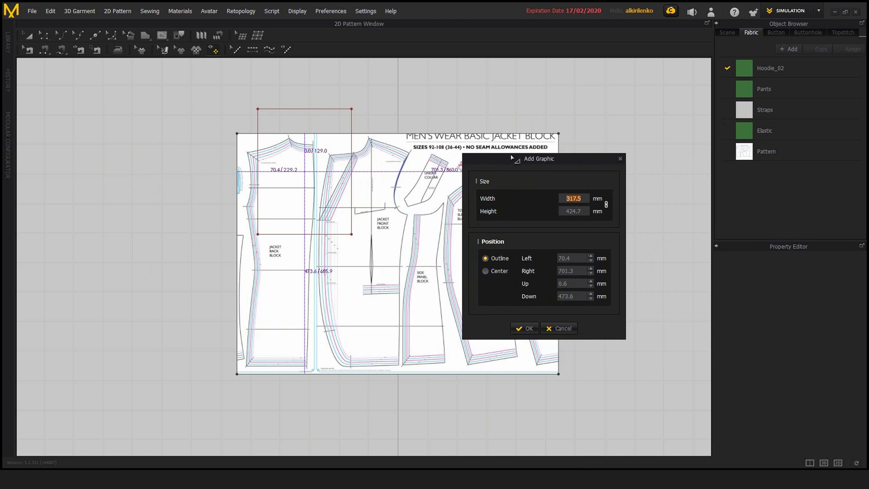
mouse_move(517, 159)
mouse_down()
mouse_move(548, 170)
mouse_move(529, 166)
mouse_up()
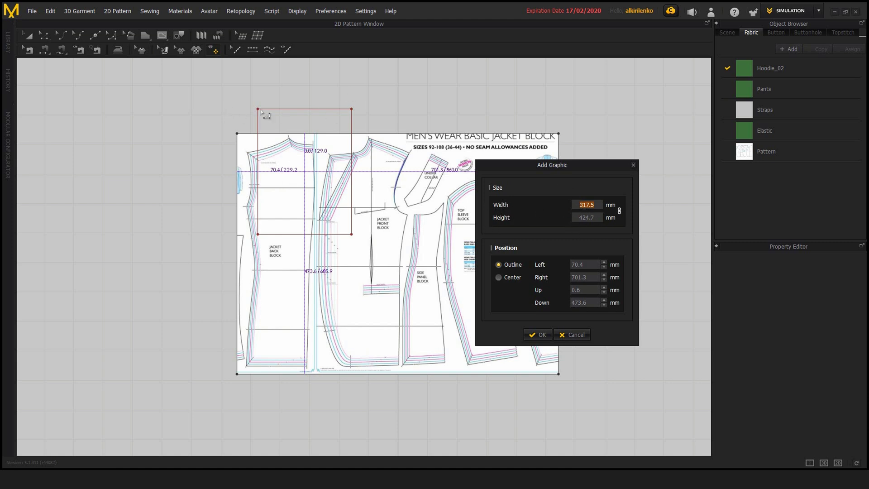
click(499, 278)
click(506, 268)
click(509, 279)
click(506, 266)
click(499, 278)
click(538, 335)
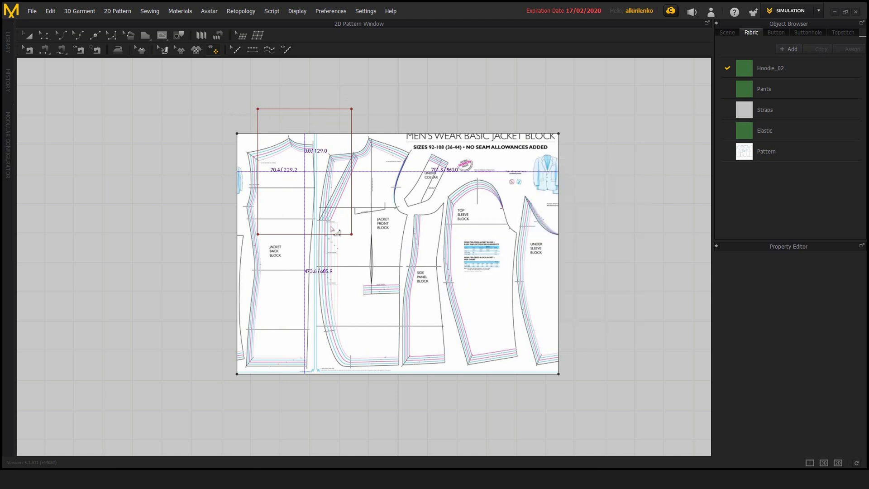
Step: Deselect the new graphic and examine where it lies and overhangs the pattern image piece
middle_drag(218, 155, 287, 190)
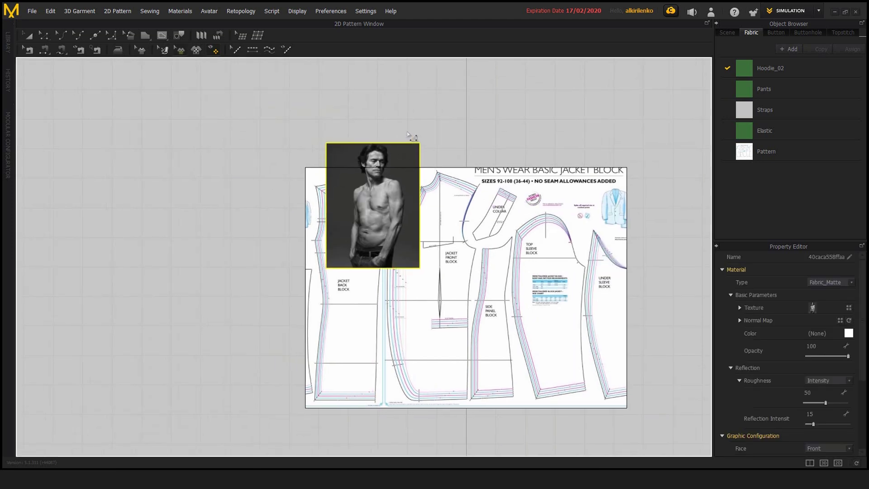
scroll(422, 147, down, 1)
mouse_move(400, 126)
middle_down()
mouse_move(422, 148)
mouse_move(401, 143)
middle_up()
click(365, 133)
scroll(402, 143, up, 3)
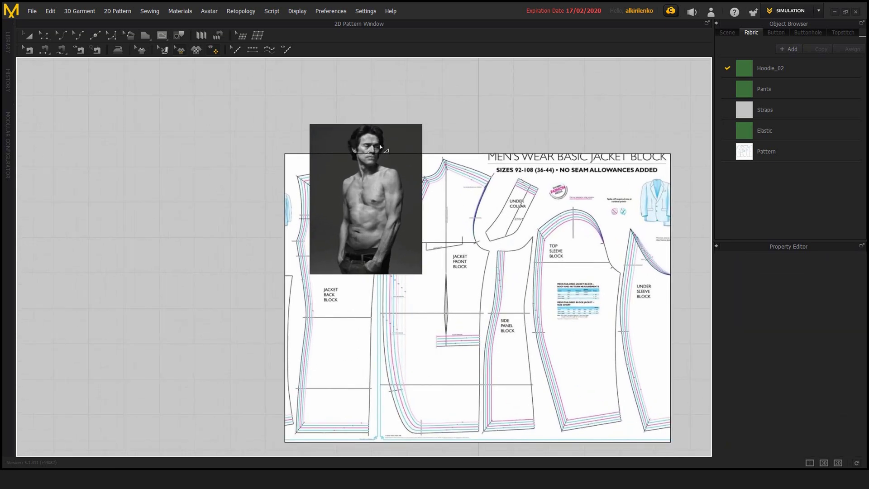
click(379, 145)
click(461, 102)
middle_drag(420, 112, 401, 106)
scroll(411, 116, down, 1)
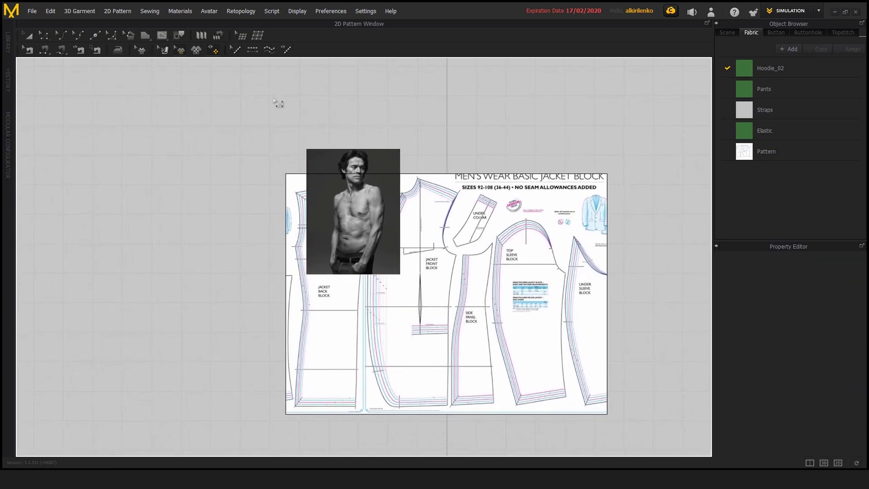
Step: Select the portrait graphic for transforming and move it down so it lies fully inside the pattern image piece
click(180, 50)
middle_drag(366, 127, 408, 114)
click(382, 124)
scroll(409, 114, down, 2)
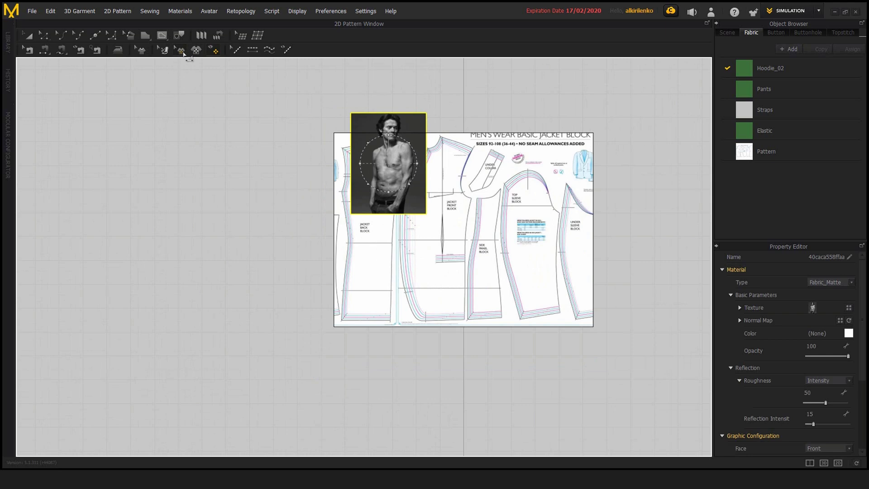
scroll(301, 241, up, 2)
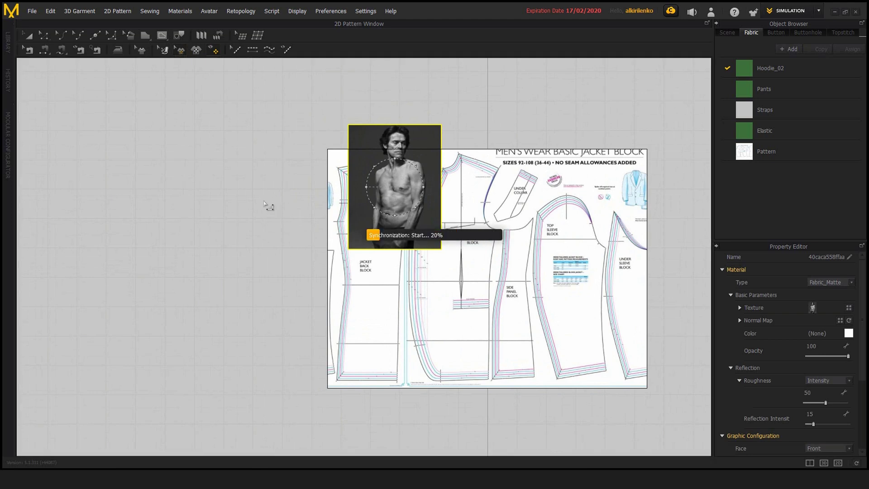
drag(245, 307, 367, 282)
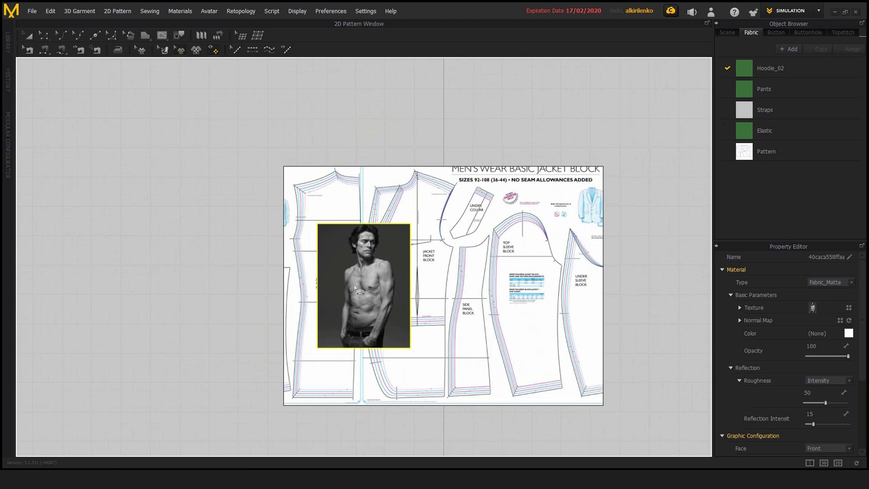
Step: Enlarge the portrait graphic and position it over the jacket back and front blocks, inside the left half of the pattern image piece
drag(378, 287, 365, 268)
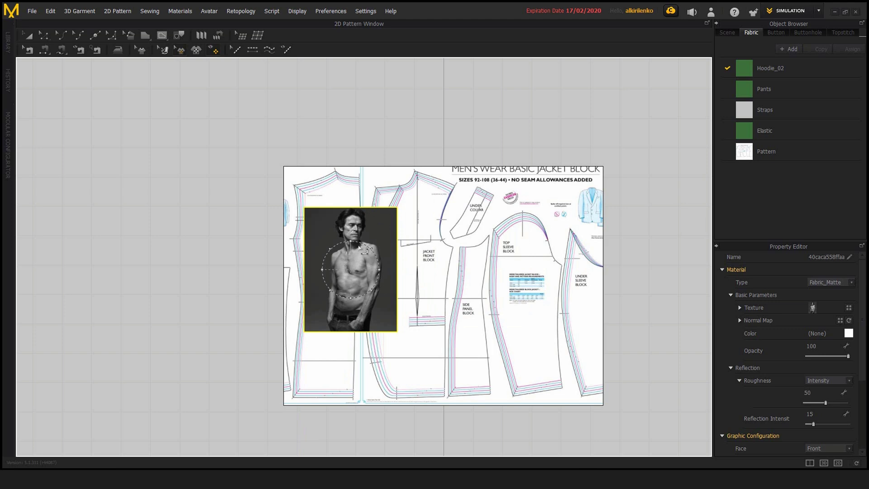
mouse_move(366, 247)
mouse_down()
mouse_move(388, 268)
mouse_move(378, 256)
mouse_up()
key(ctrl+z)
click(354, 224)
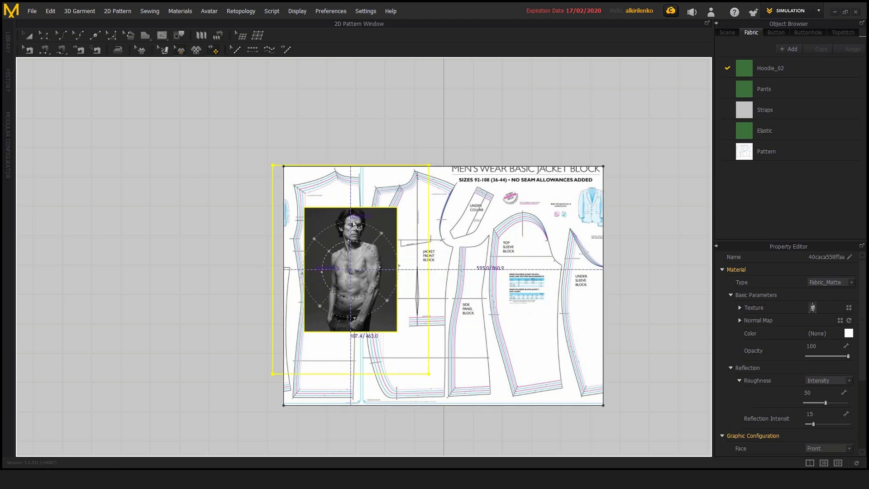
drag(353, 223, 446, 262)
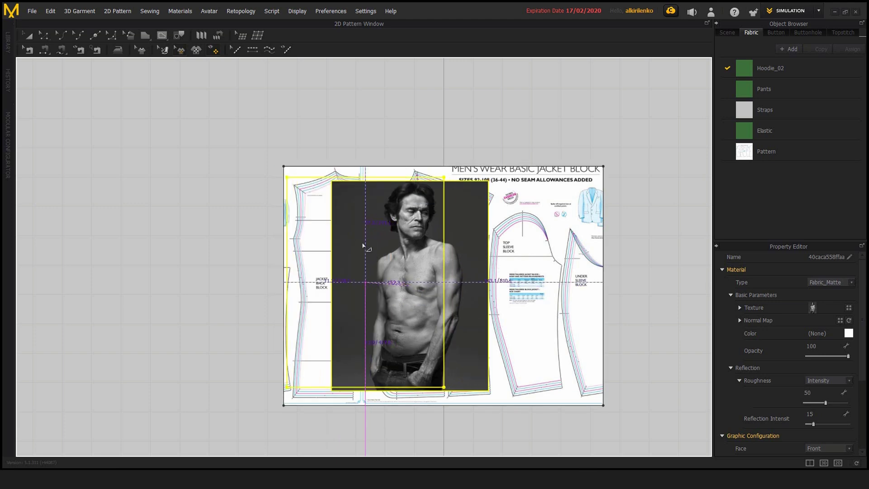
drag(364, 245, 364, 247)
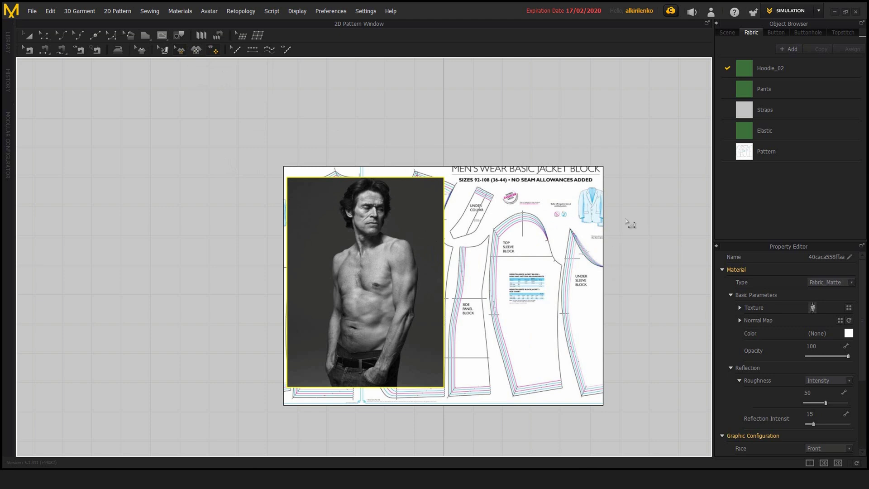
Step: Leave graphic transforming for the pattern transform tool and select the Pattern fabric for editing
middle_drag(626, 219, 614, 226)
key(a)
scroll(566, 271, down, 2)
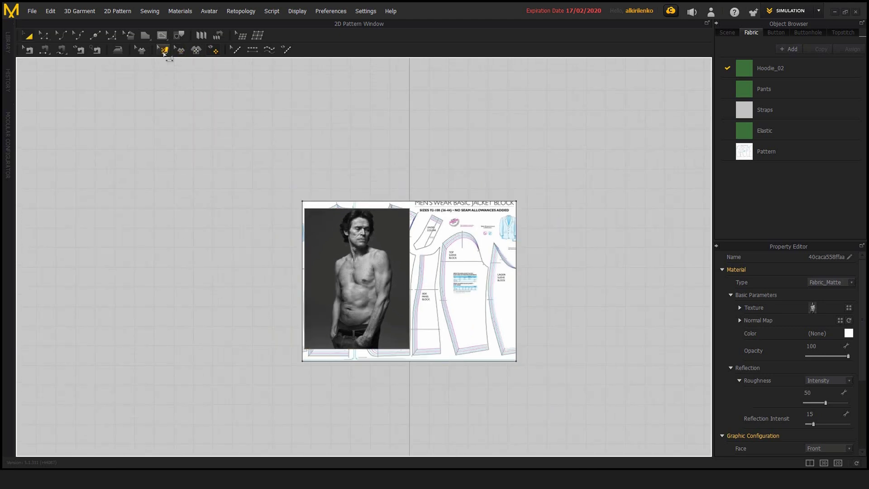
click(766, 152)
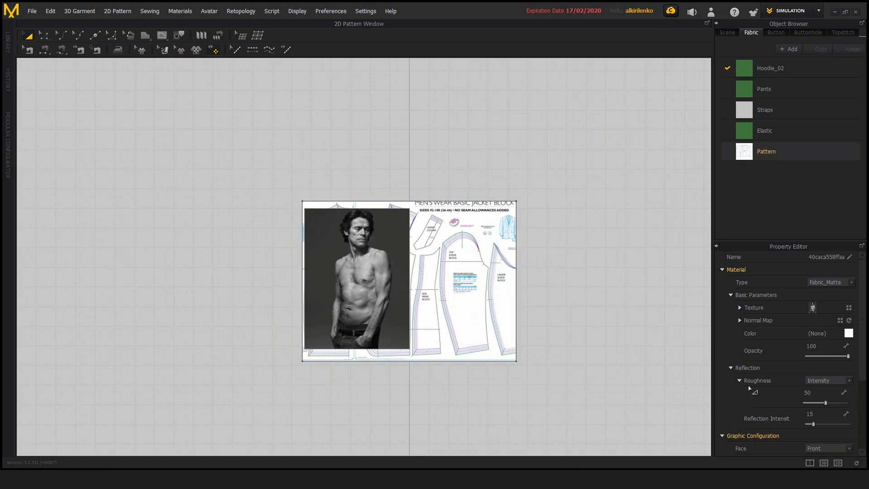